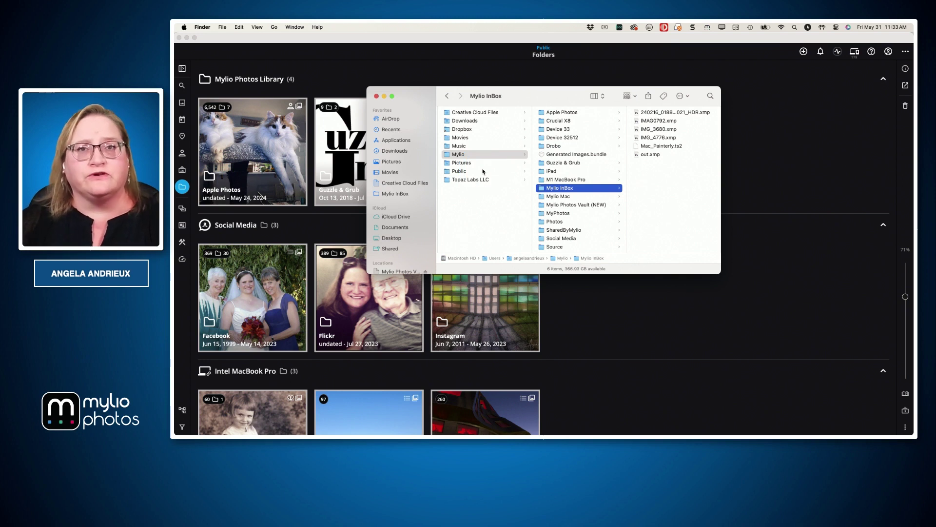
# Open the Mylio InBox folder in Finder and drag the window right beside Mylio Photos
pyautogui.hscroll(-5, 524, 189)
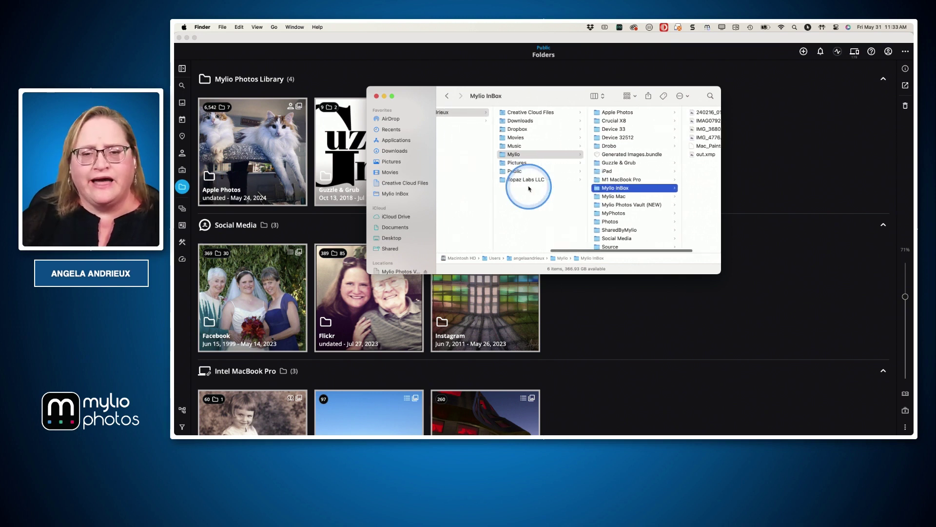
pyautogui.hscroll(-5, 529, 189)
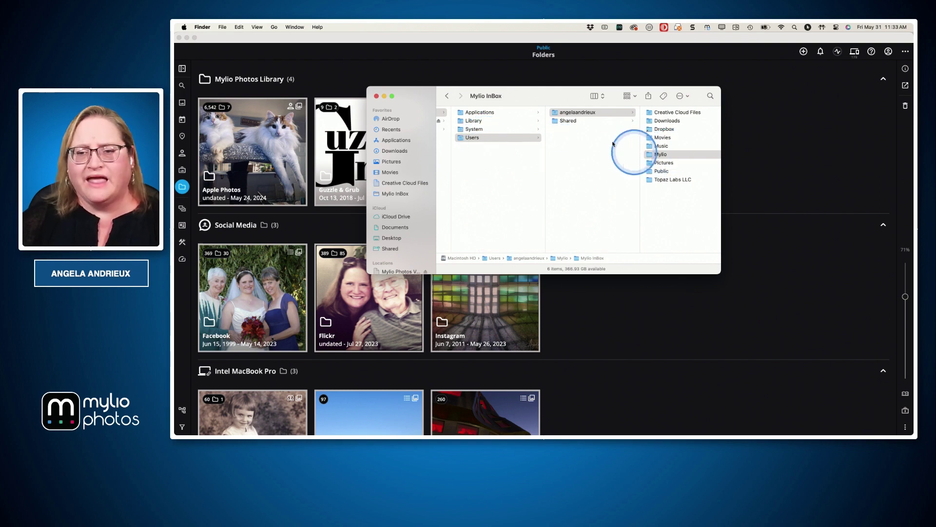
pyautogui.hscroll(5, 607, 146)
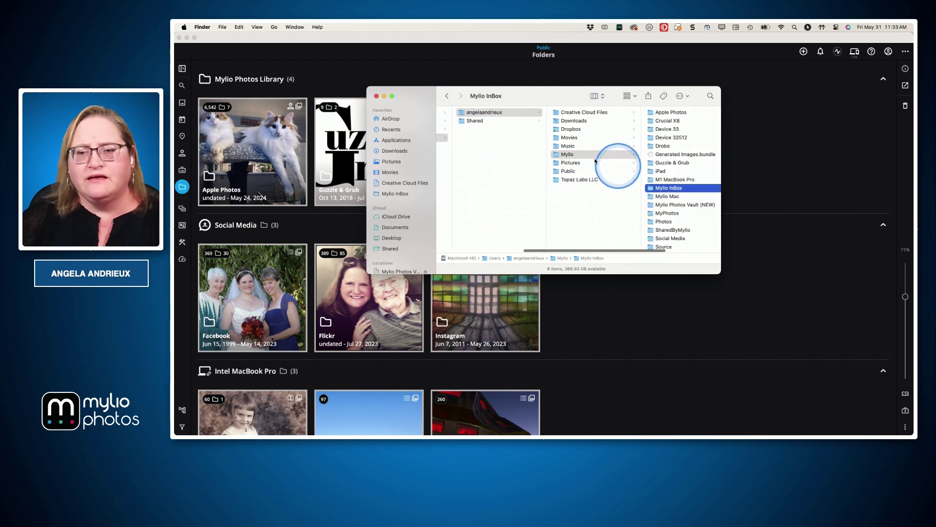
pyautogui.hscroll(5, 619, 189)
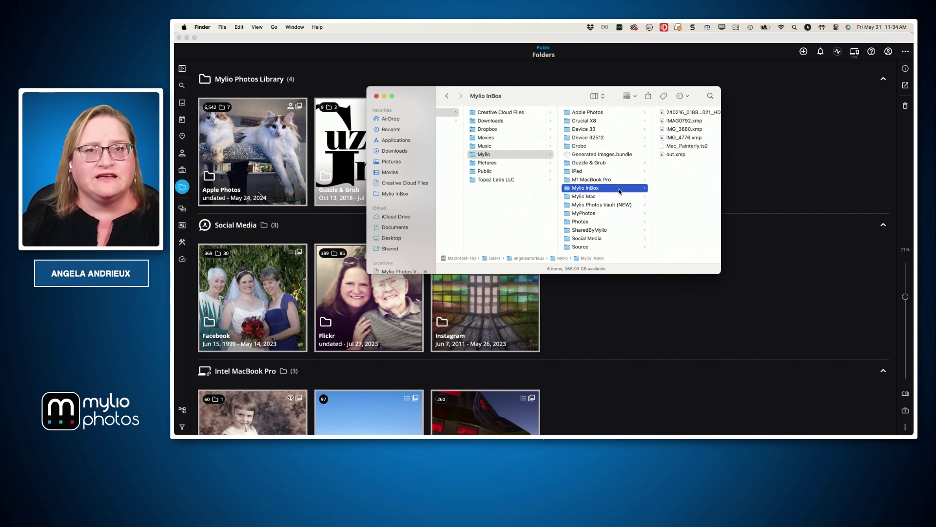
pyautogui.click(620, 192)
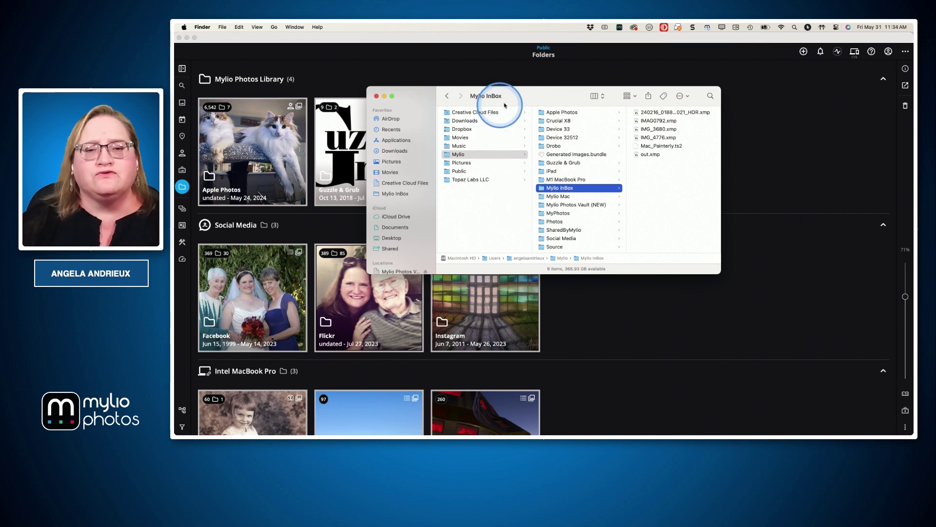
pyautogui.moveTo(507, 98); pyautogui.dragTo(684, 123)
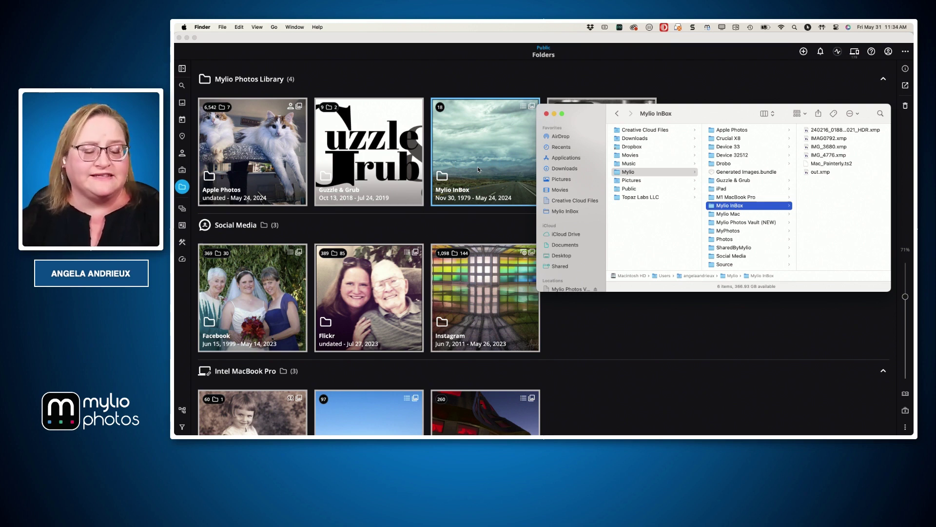
pyautogui.press('super+Tab')
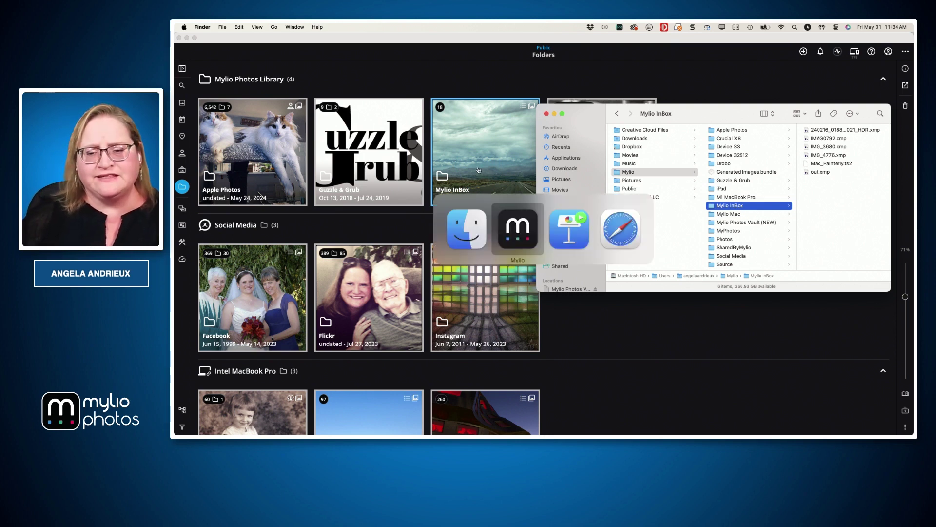
# Show the File Management in Mylio Photos slide in Keynote, then return to Mylio Photos
pyautogui.press('super+Tab')
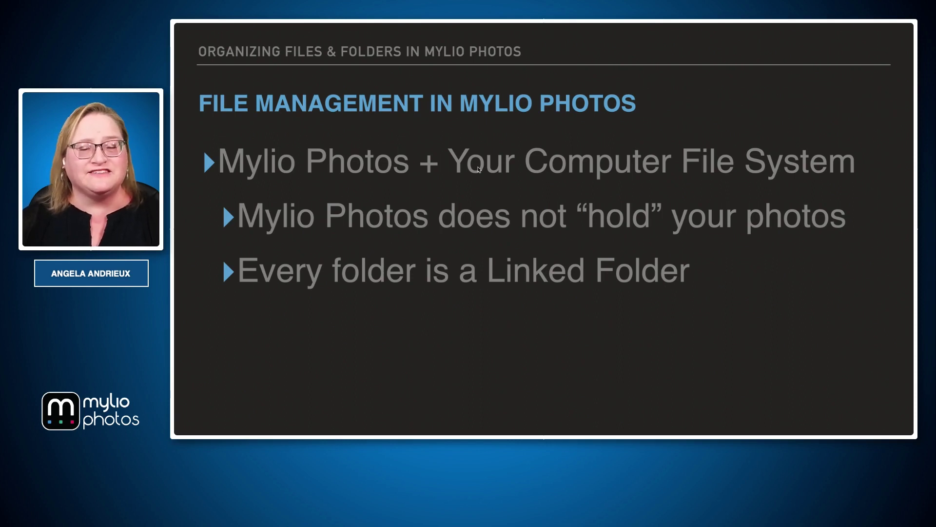
pyautogui.press('super+Tab')
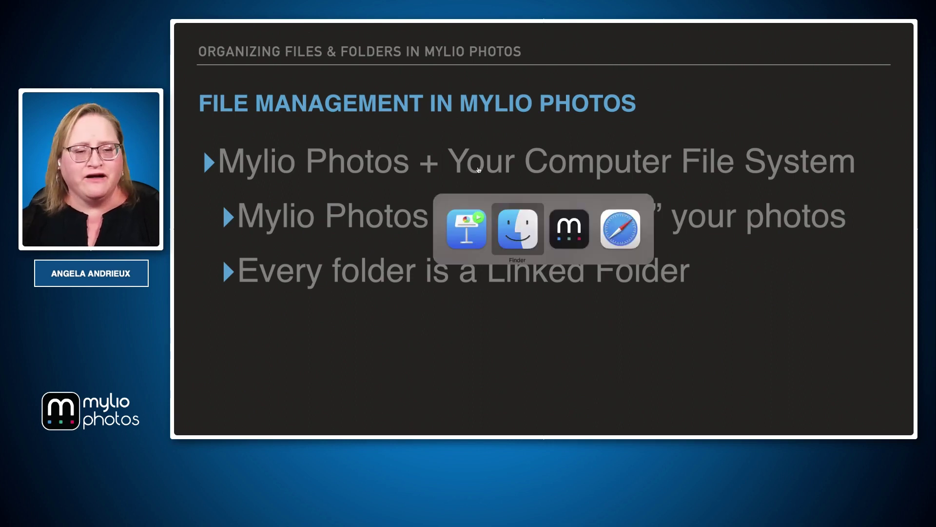
pyautogui.press('super+Tab')
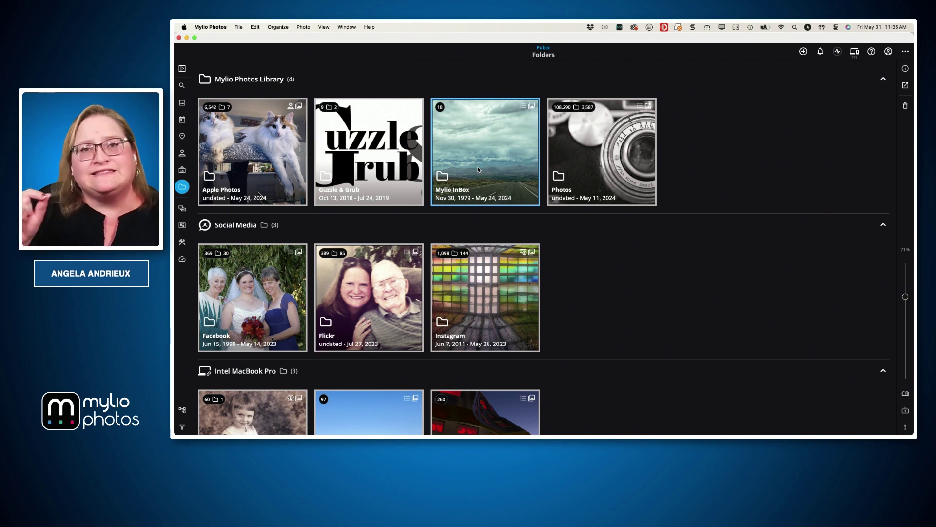
# Select the Mylio InBox folder and bring up the add-media options with the + button
pyautogui.click(479, 164)
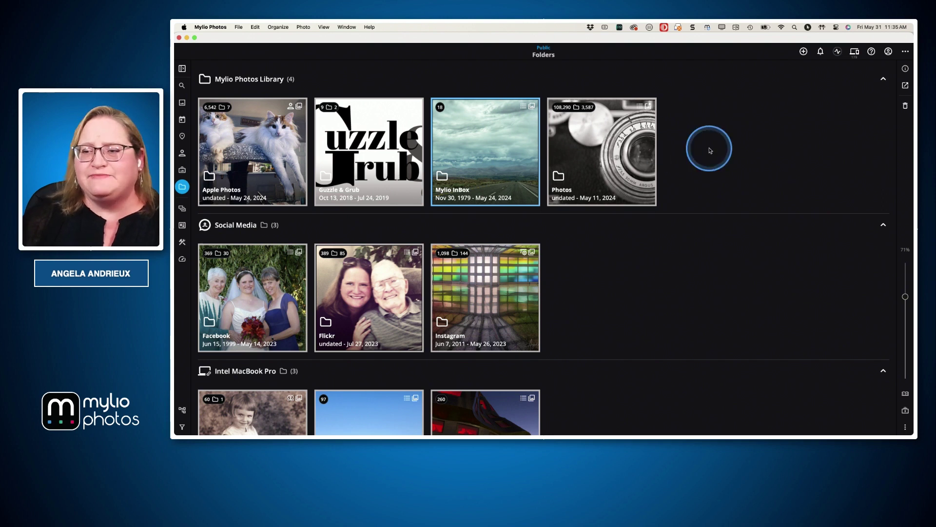
pyautogui.click(803, 51)
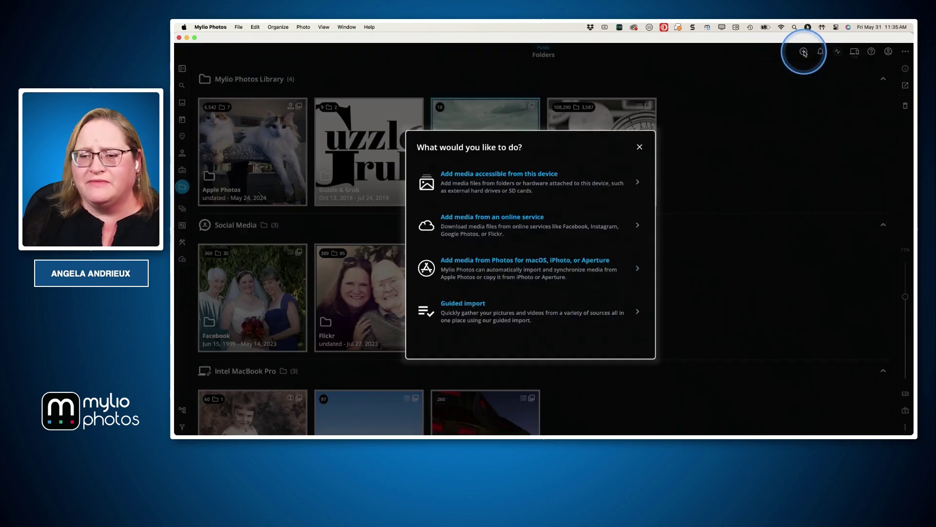
# Preview the Link, Copy and Move choices for Desktop > Exports, then cancel without importing
pyautogui.click(493, 187)
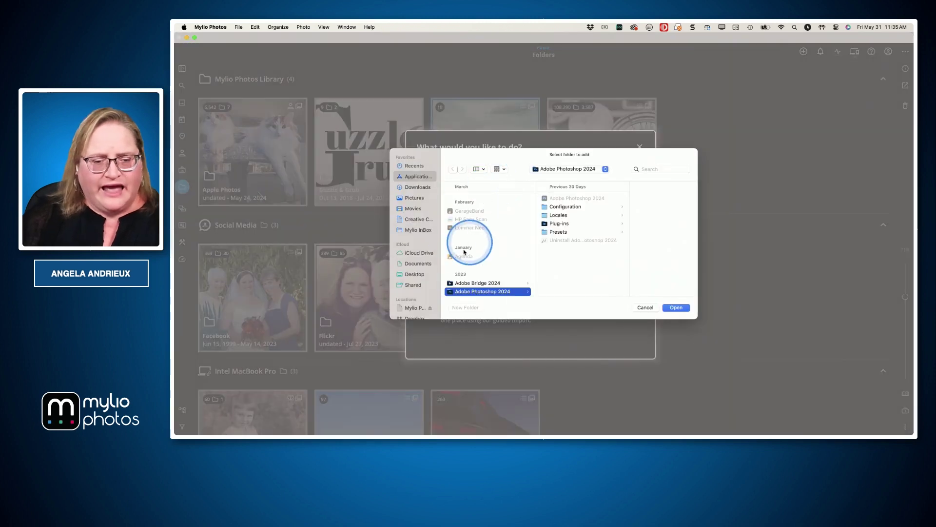
pyautogui.click(414, 275)
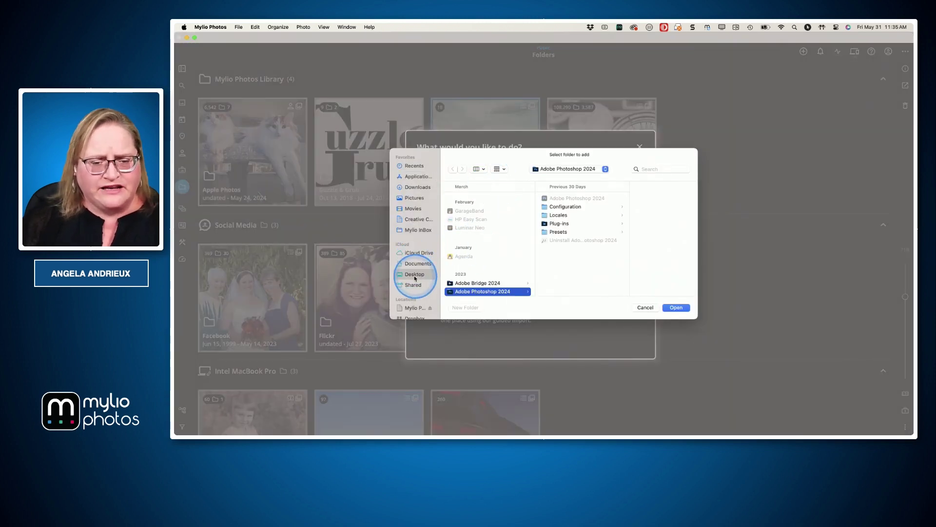
pyautogui.click(462, 243)
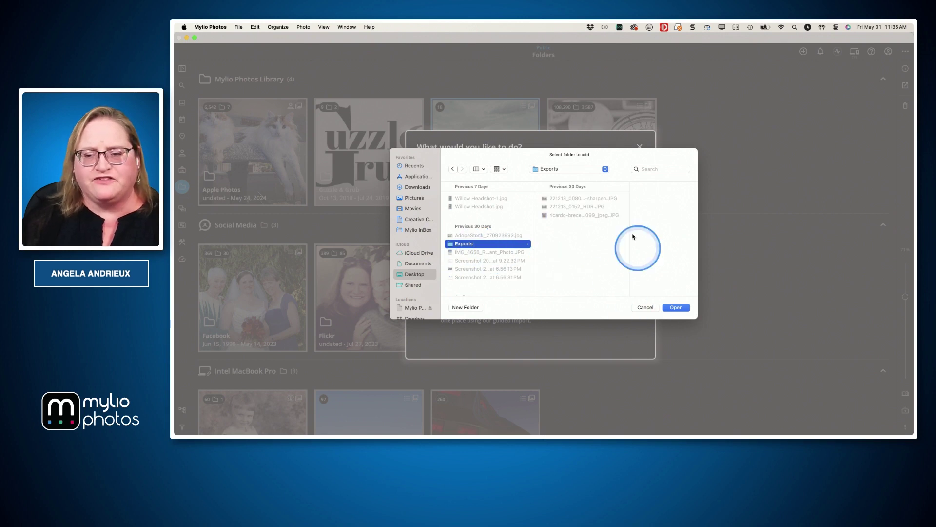
pyautogui.click(677, 308)
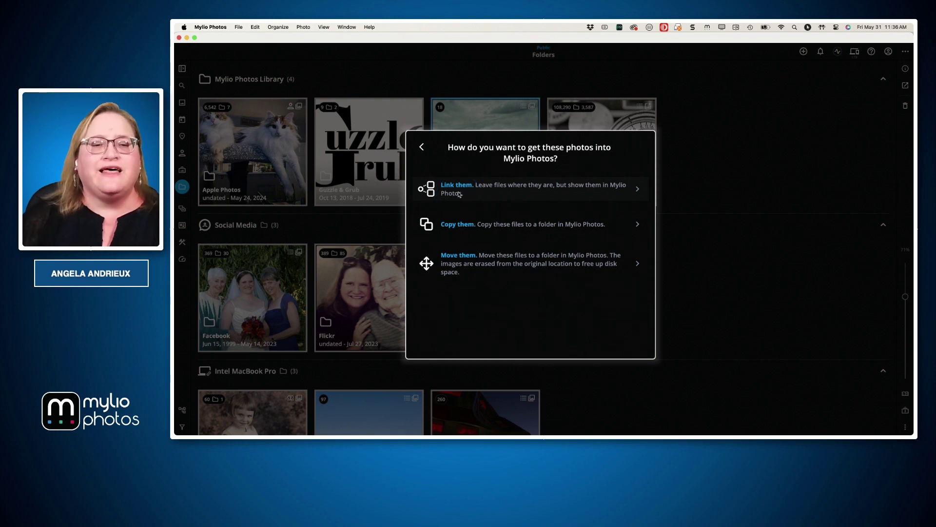
pyautogui.click(422, 147)
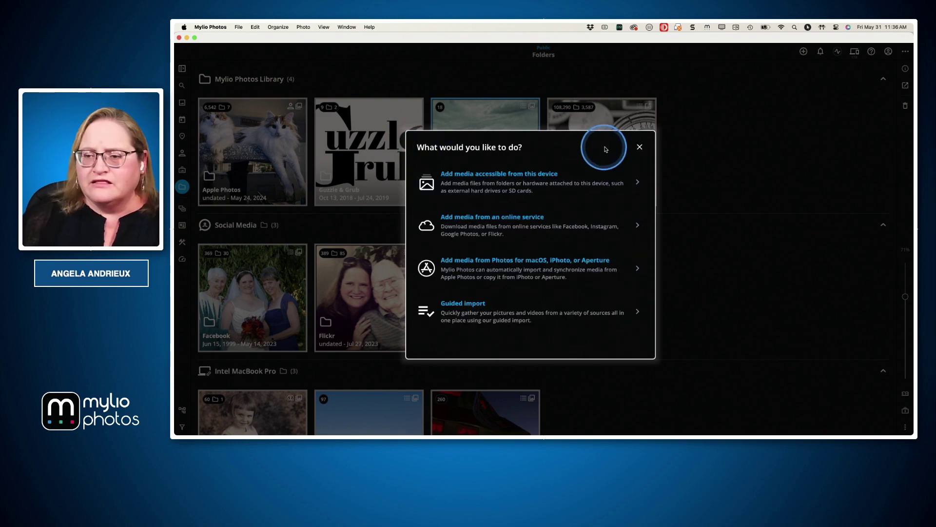
pyautogui.click(640, 146)
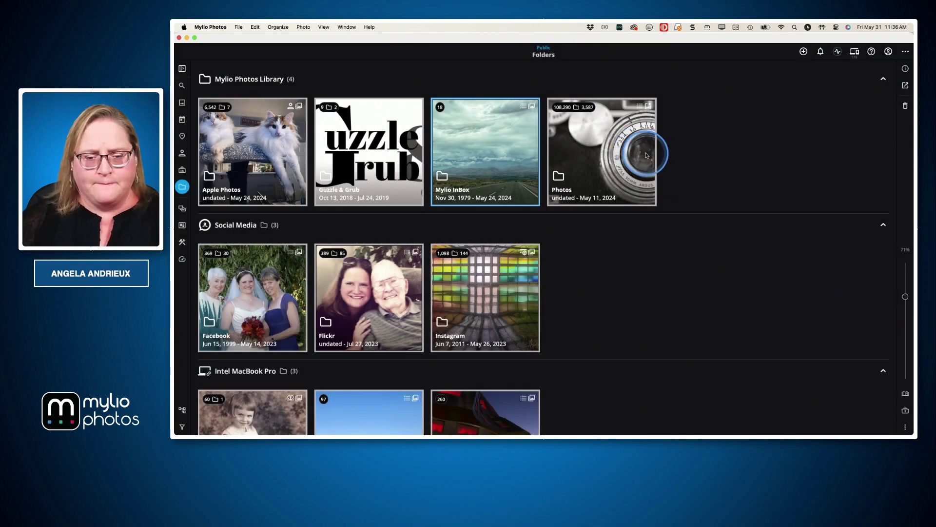
# Advance Keynote to the Navigating the Folders View slide, then open Mylio Photos' File menu
pyautogui.press('super+Tab')
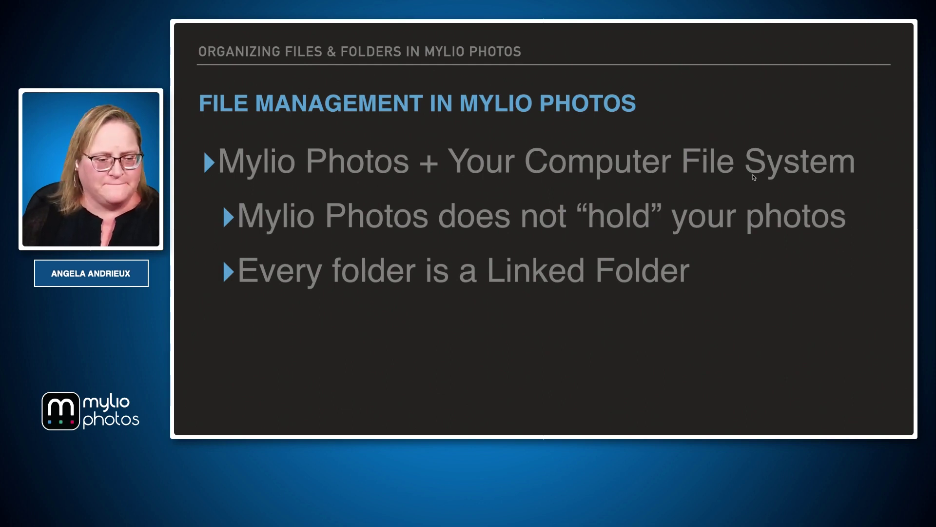
pyautogui.click(765, 224)
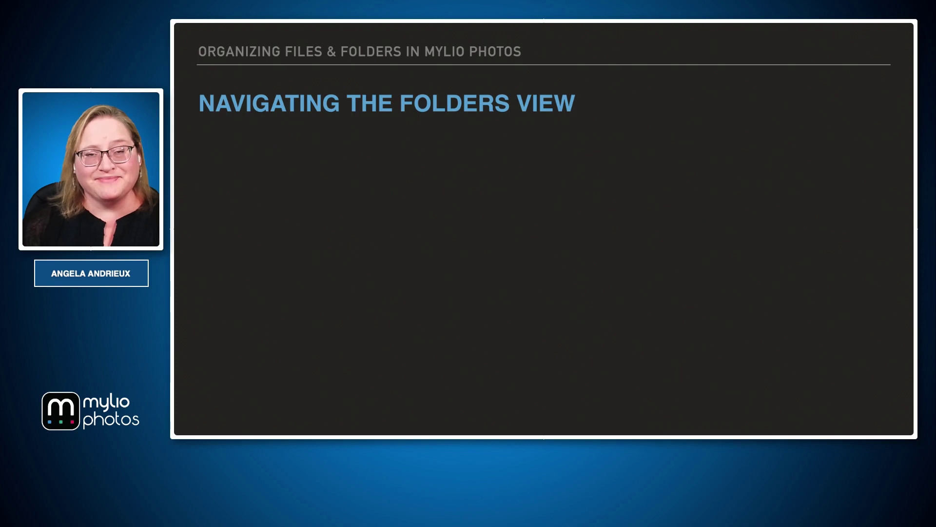
pyautogui.press('super+Tab')
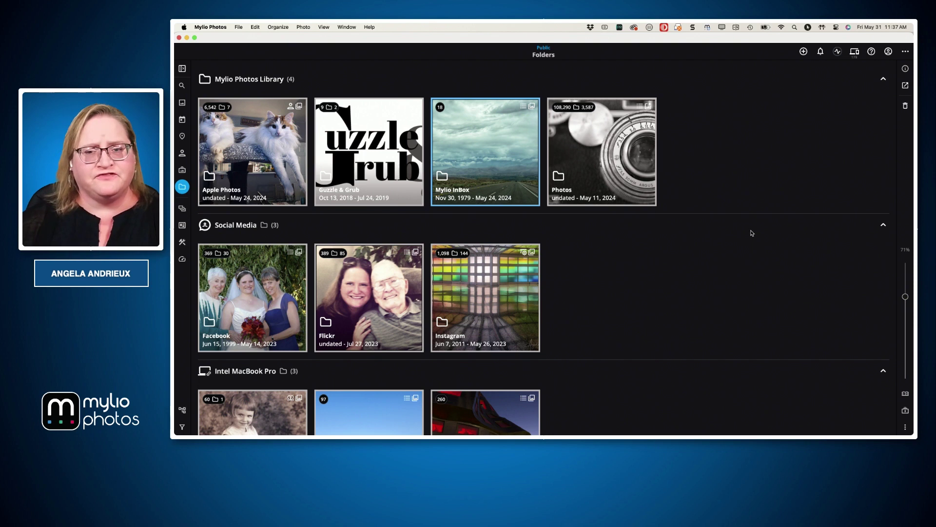
pyautogui.click(240, 27)
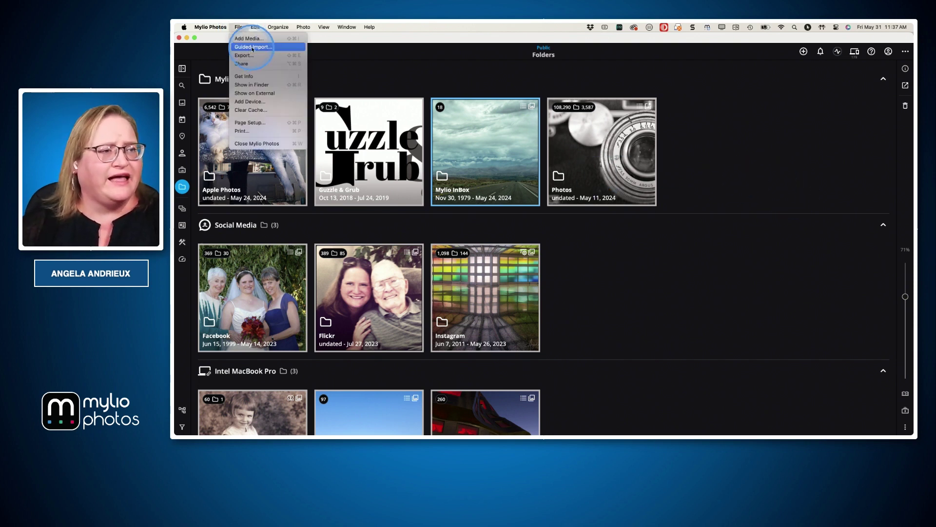
pyautogui.click(250, 47)
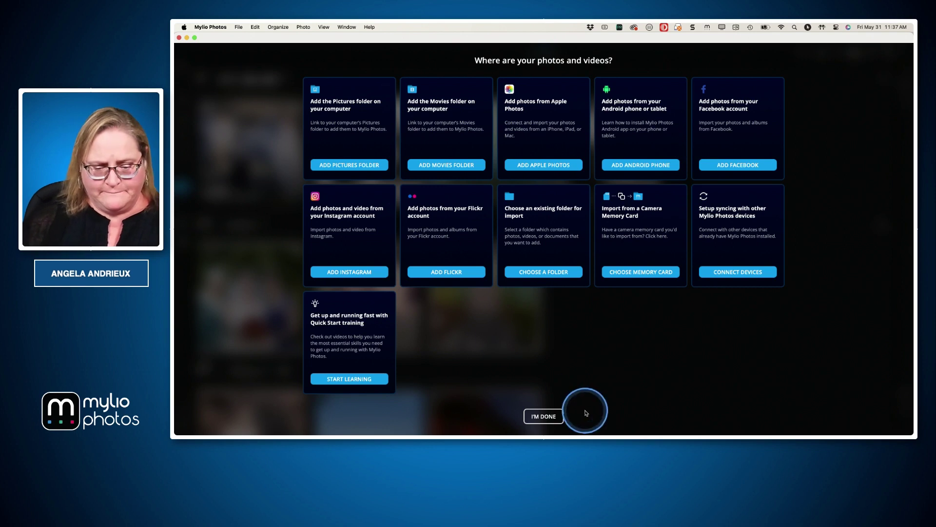
pyautogui.click(548, 419)
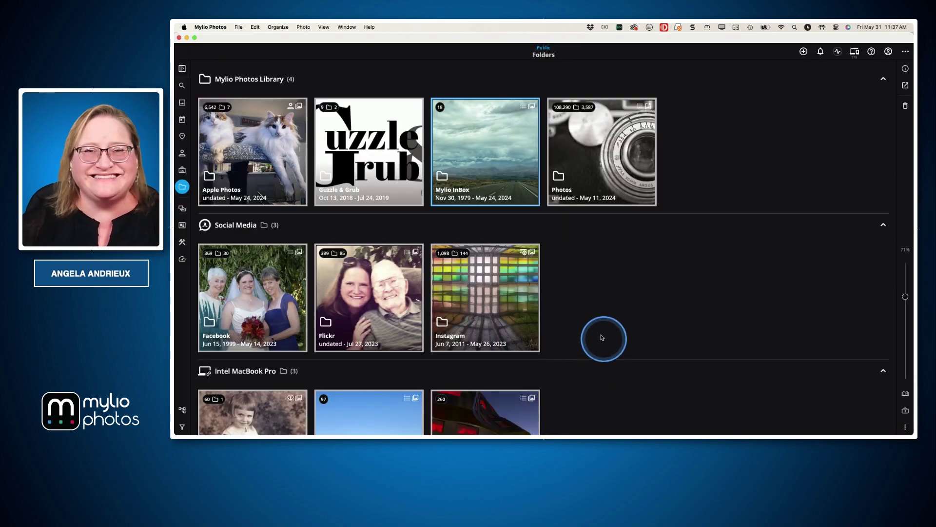
pyautogui.press('super+Tab')
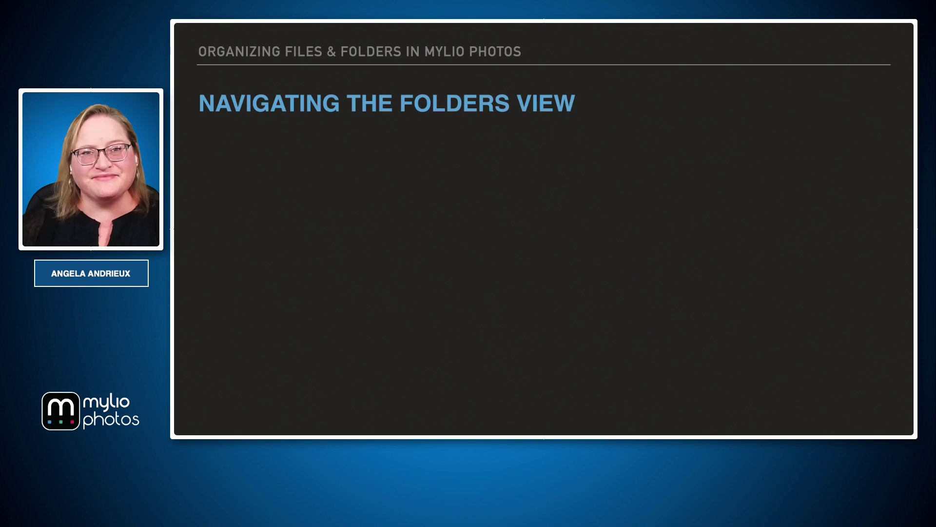
pyautogui.press('super+Tab')
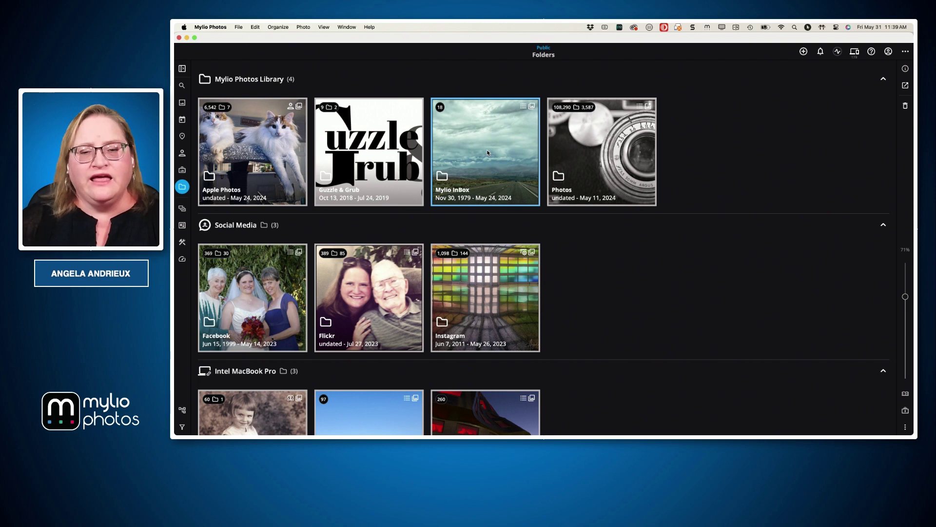
pyautogui.press('super+Tab')
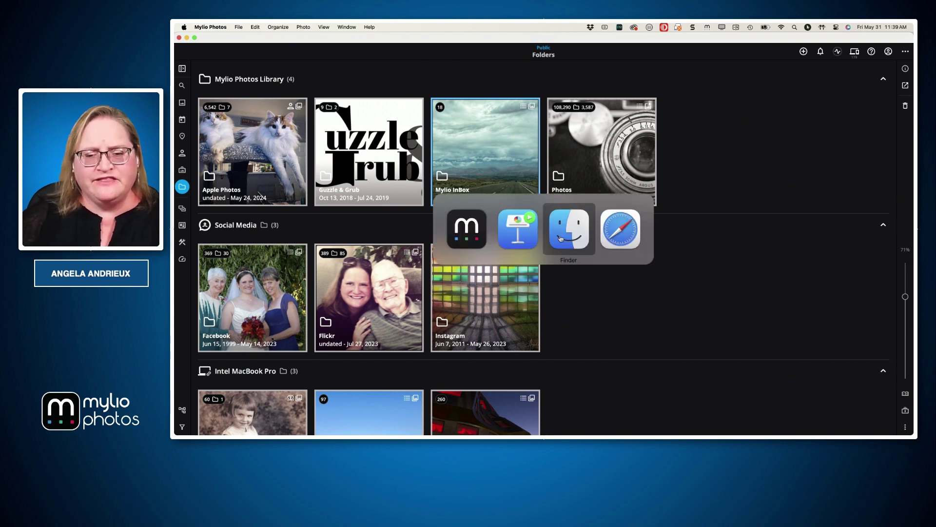
pyautogui.click(560, 238)
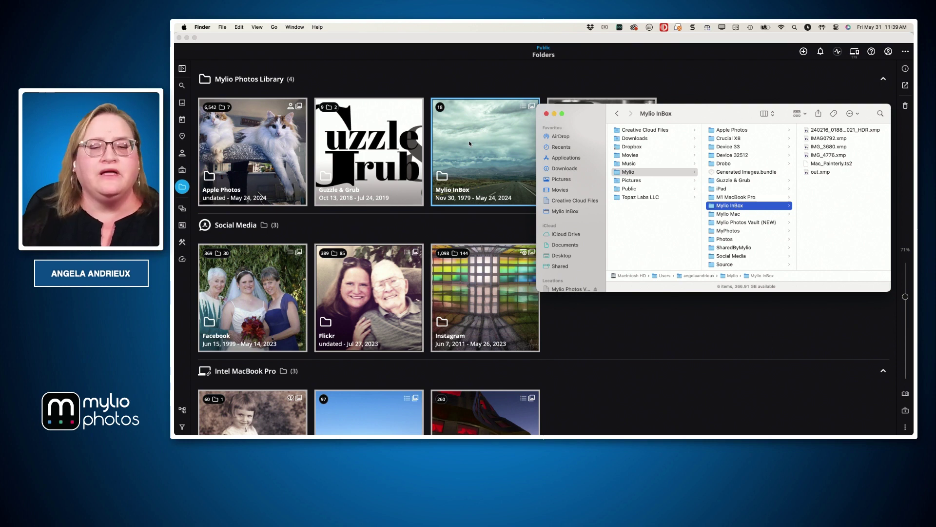
pyautogui.click(478, 230)
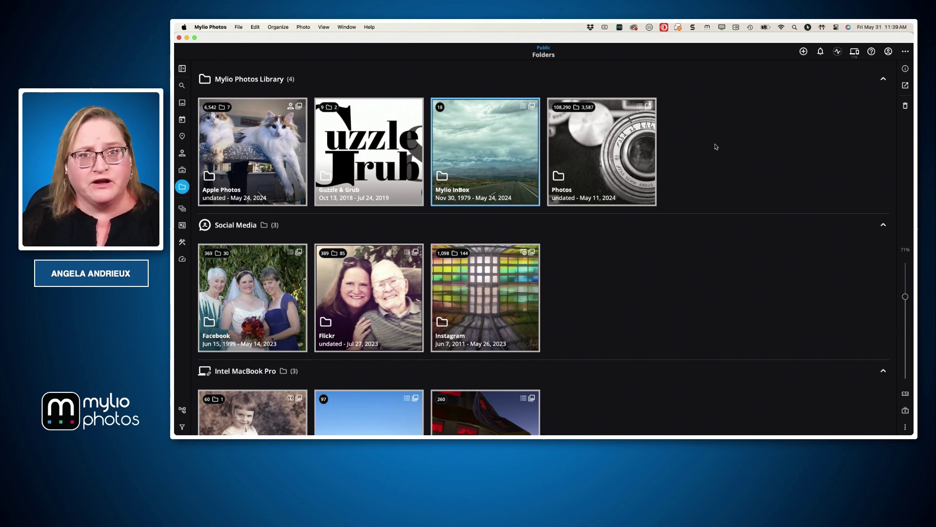
pyautogui.click(645, 170)
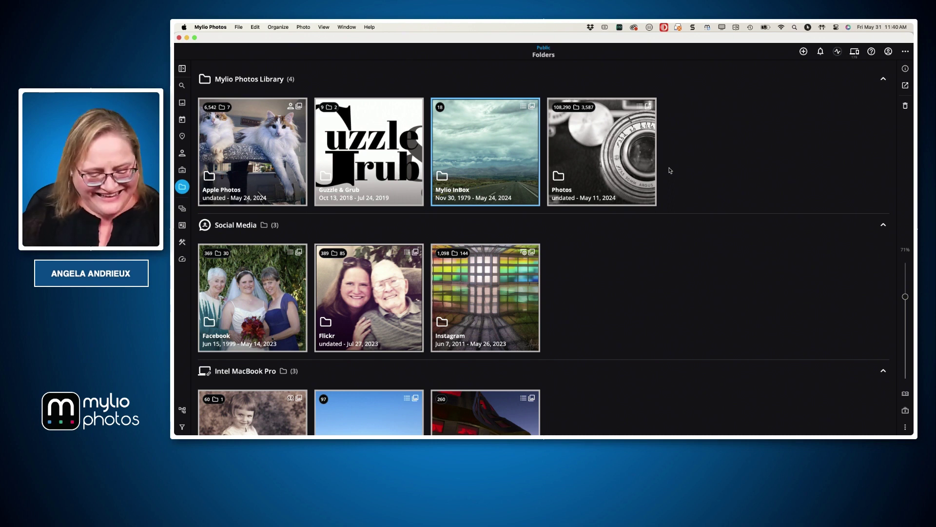
pyautogui.press('super+Tab')
pyautogui.press('super+Tab')
pyautogui.press('super+Tab')
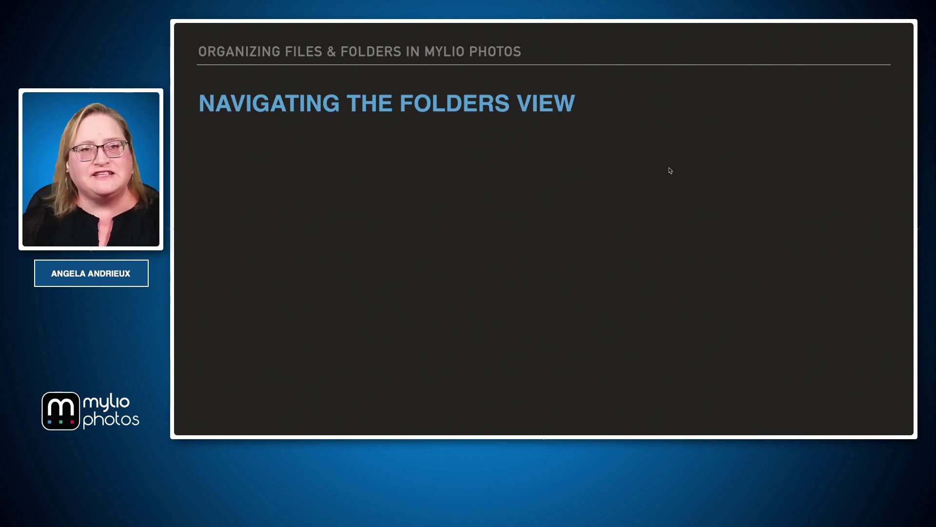
# Reveal the double-click-for-top-level bullet in Keynote and return to Mylio Photos
pyautogui.press('Right')
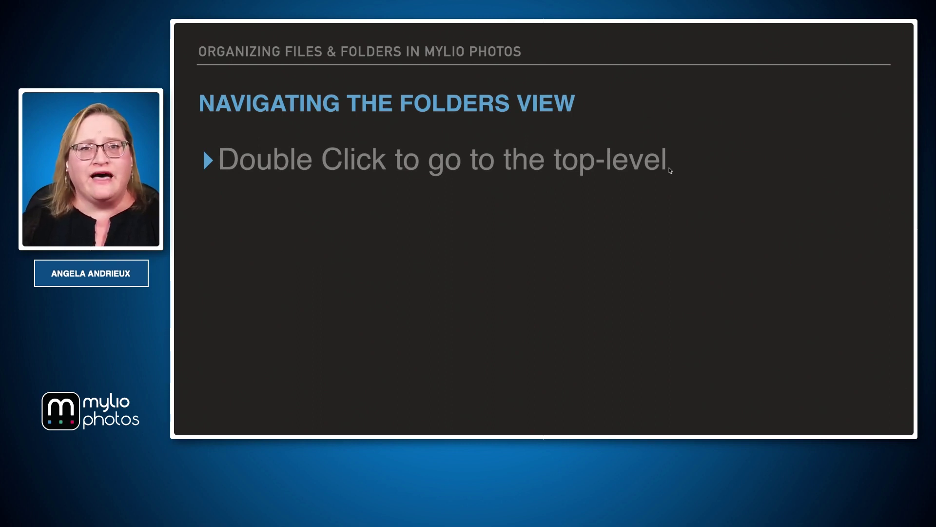
pyautogui.press('super+Tab')
pyautogui.press('super+Tab')
pyautogui.click(626, 225)
pyautogui.click(600, 185)
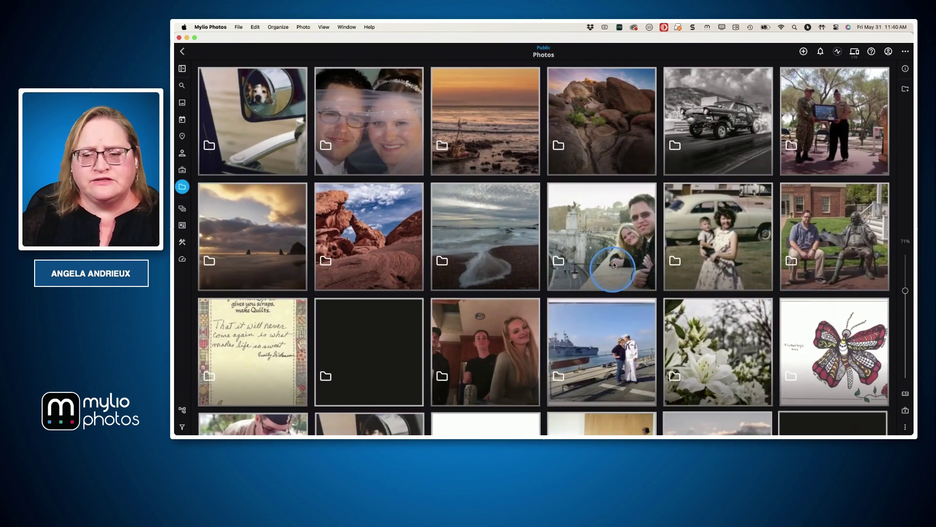
pyautogui.click(388, 227)
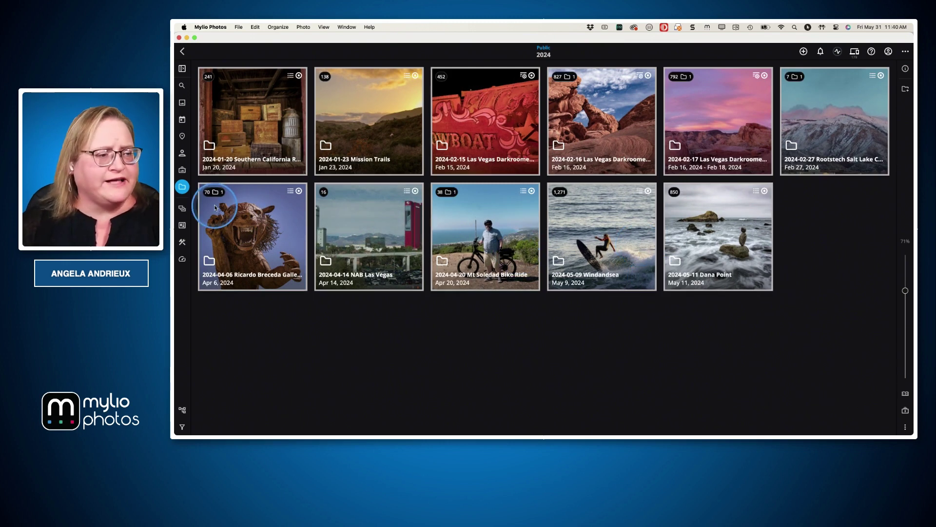
pyautogui.click(185, 189)
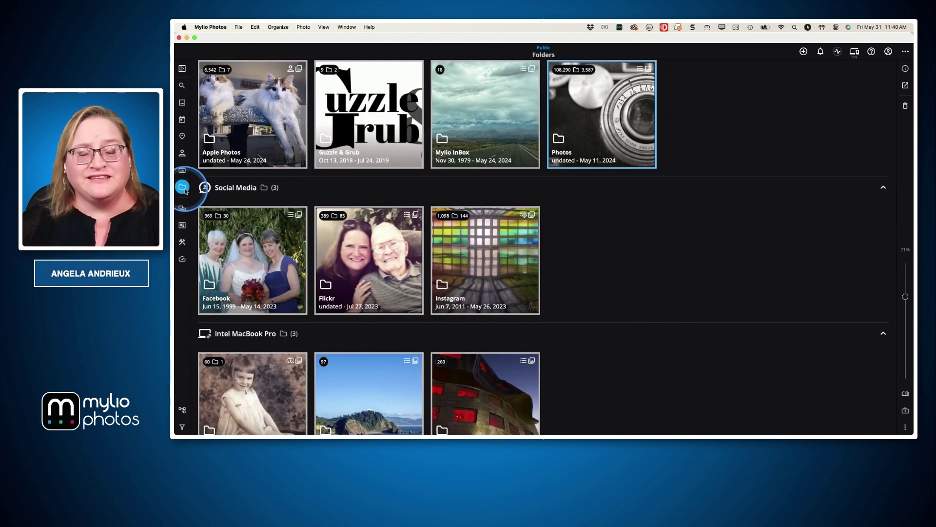
pyautogui.press('super+Tab')
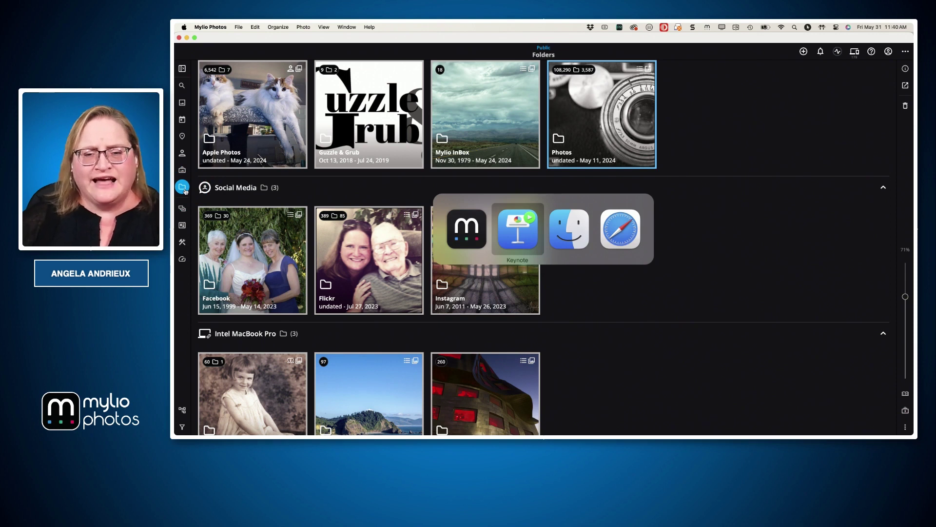
# Reveal the 'Viewing left panel Navigation/Folder Tree' bullet, then bring Mylio Photos to the front
pyautogui.press('Right')
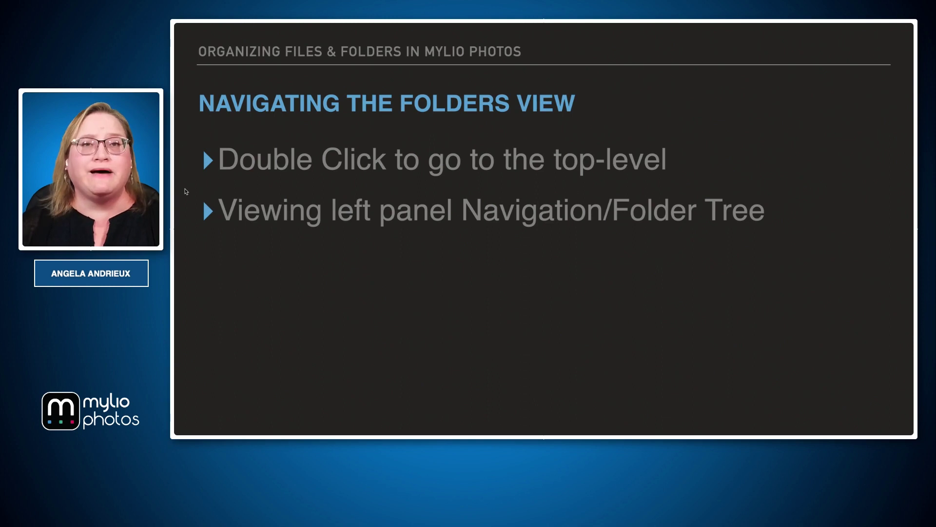
pyautogui.press('super+Tab')
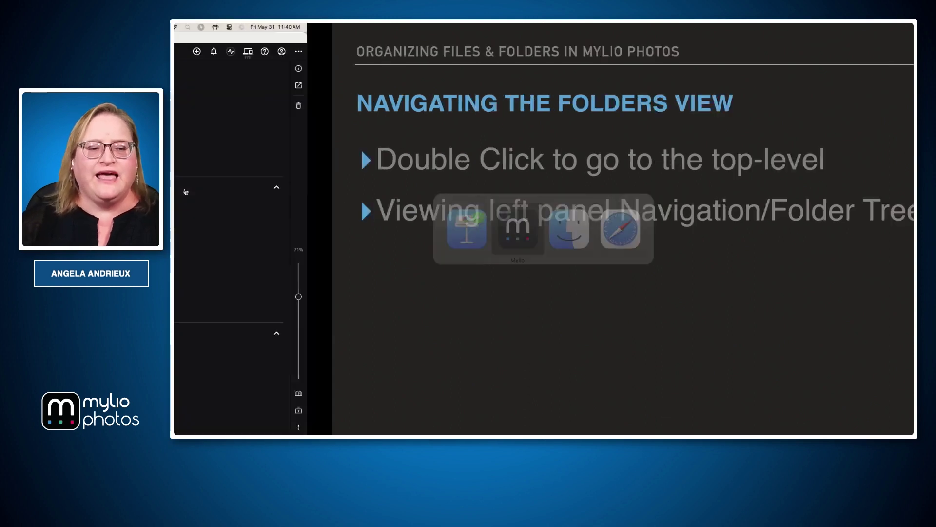
pyautogui.click(211, 300)
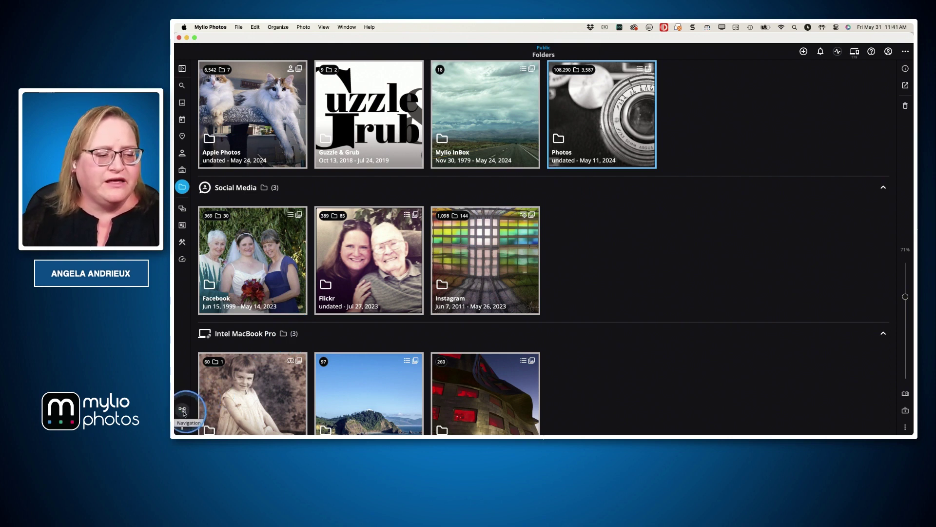
# In the folder tree, expand Photos > 2024 and open the 2024-02-15 Las Vegas Darkroomers Trip folder
pyautogui.click(183, 411)
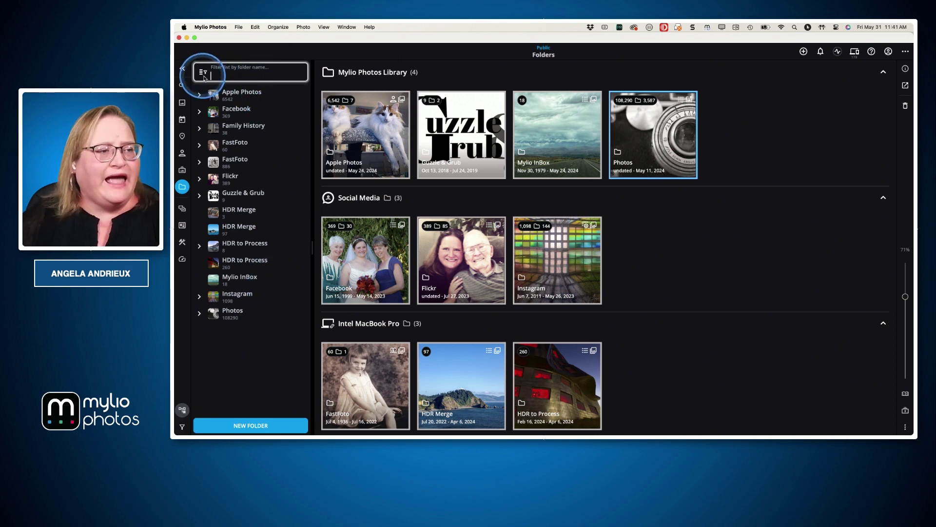
pyautogui.click(199, 313)
pyautogui.scroll(-5, 203, 310)
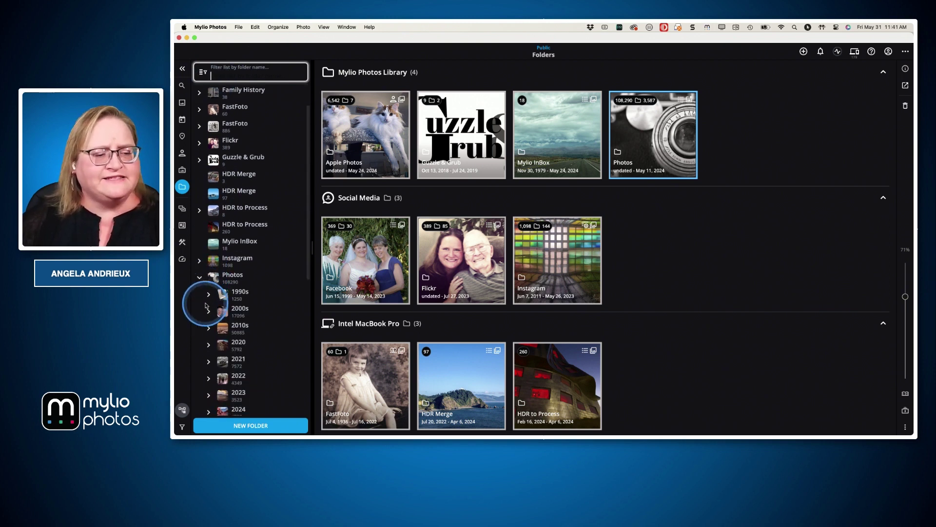
pyautogui.scroll(-2, 207, 306)
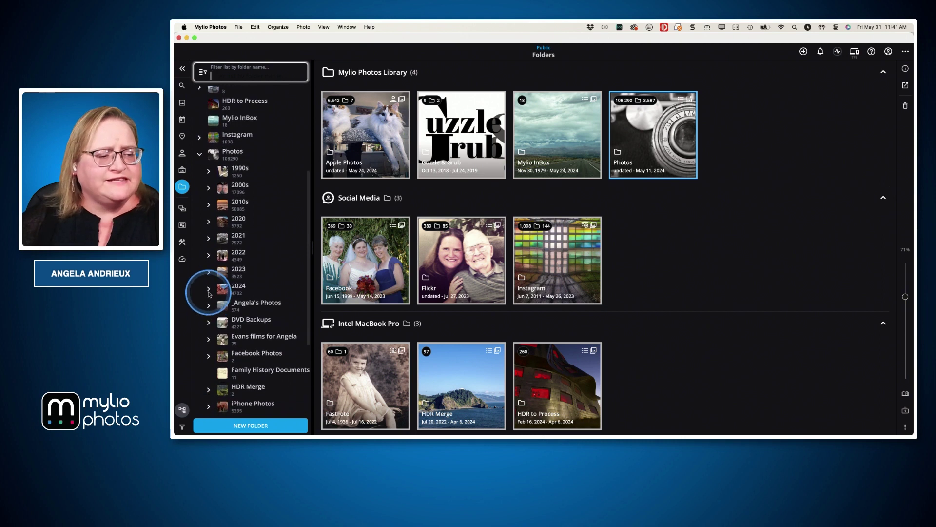
pyautogui.click(208, 282)
pyautogui.scroll(-1, 224, 283)
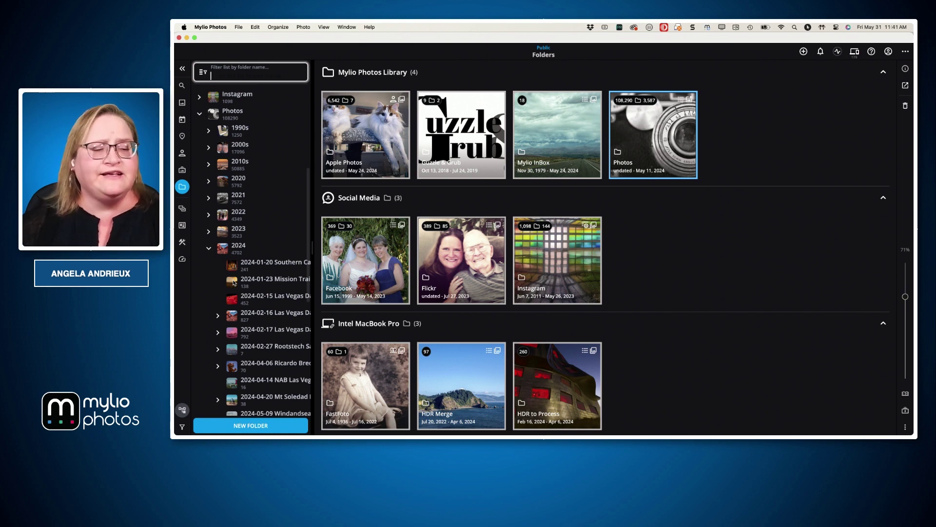
pyautogui.scroll(-3, 234, 282)
pyautogui.scroll(1, 257, 266)
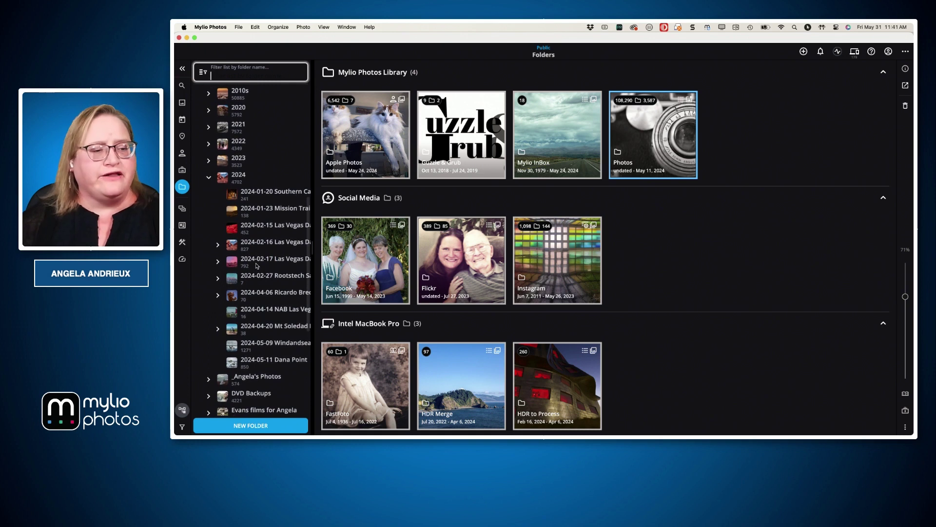
pyautogui.click(243, 227)
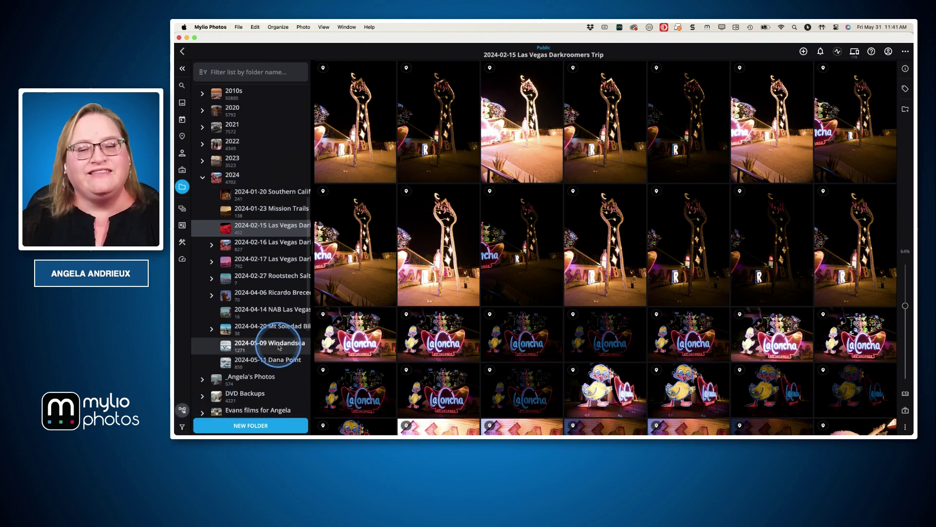
# Reveal the next Keynote bullet, then return Mylio Photos to the top-level Folders overview
pyautogui.press('super+Tab')
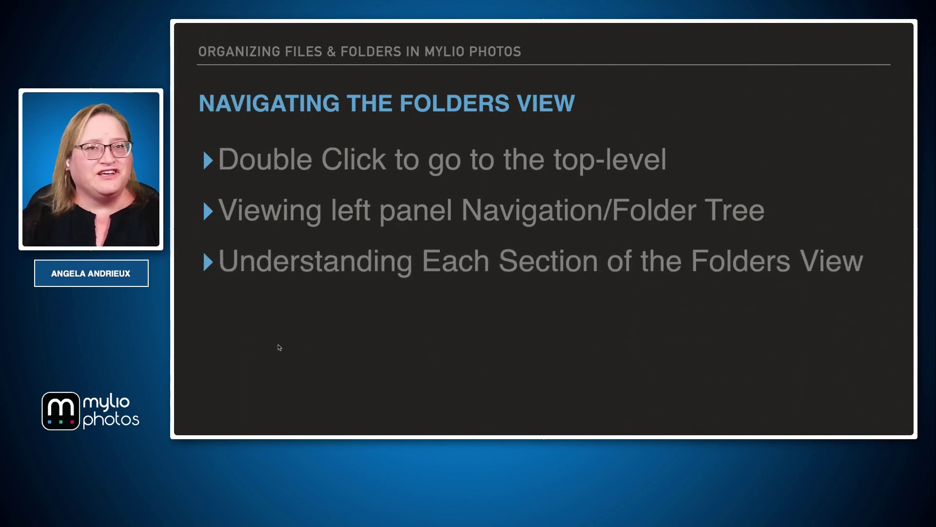
pyautogui.press('Right')
pyautogui.hotkey('ctrl', 'Left')
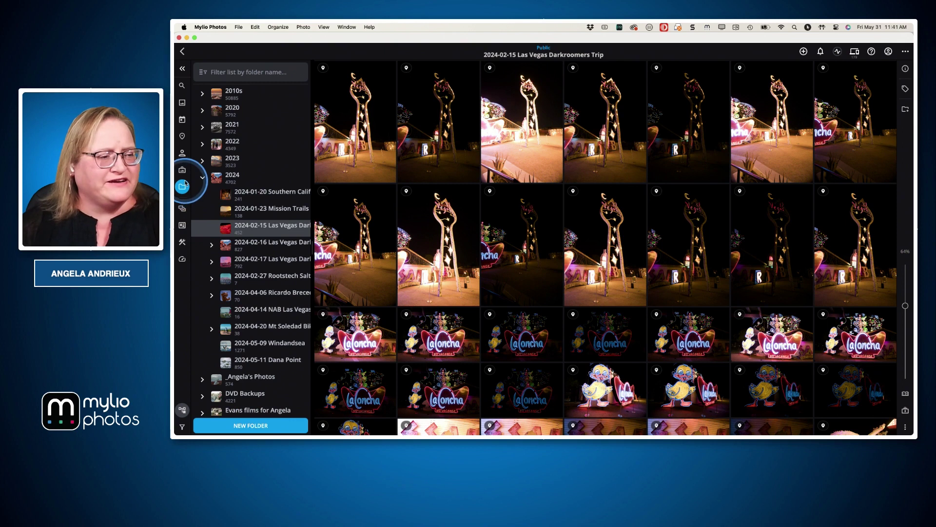
pyautogui.click(183, 188)
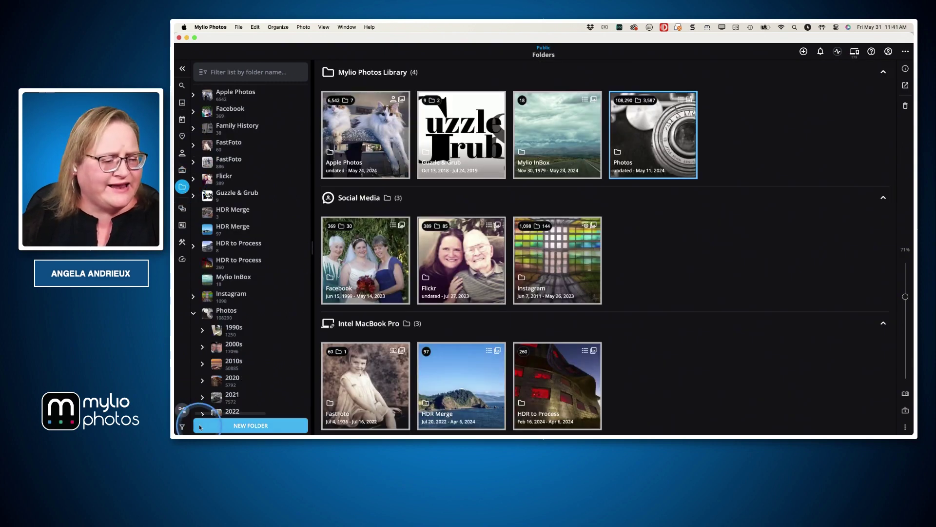
# Hide the Navigation panel and lower the Grid Size slider so every folder section fits
pyautogui.click(184, 412)
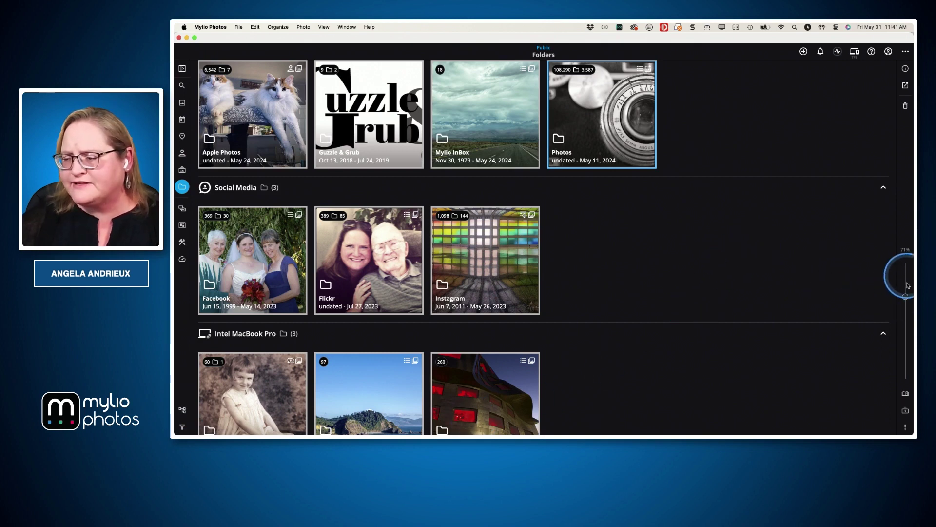
pyautogui.moveTo(905, 298); pyautogui.dragTo(906, 362)
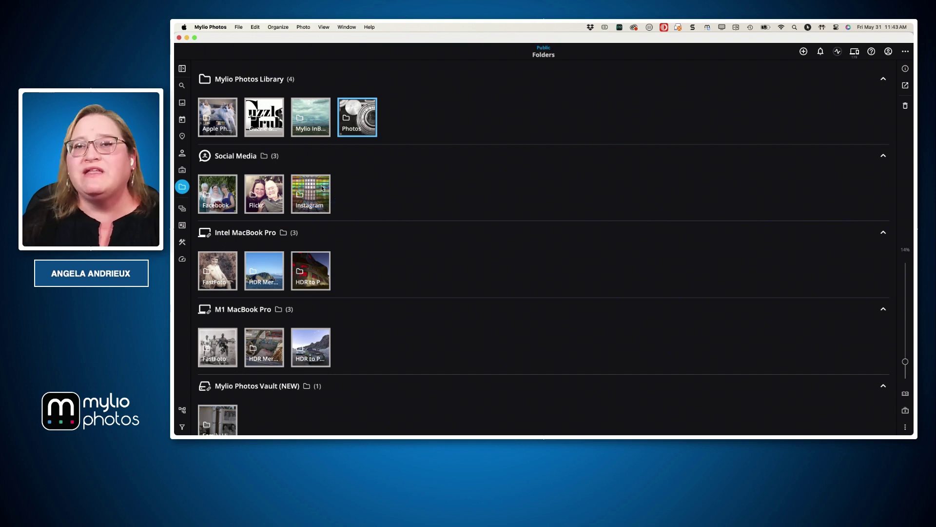
pyautogui.scroll(-2, 324, 244)
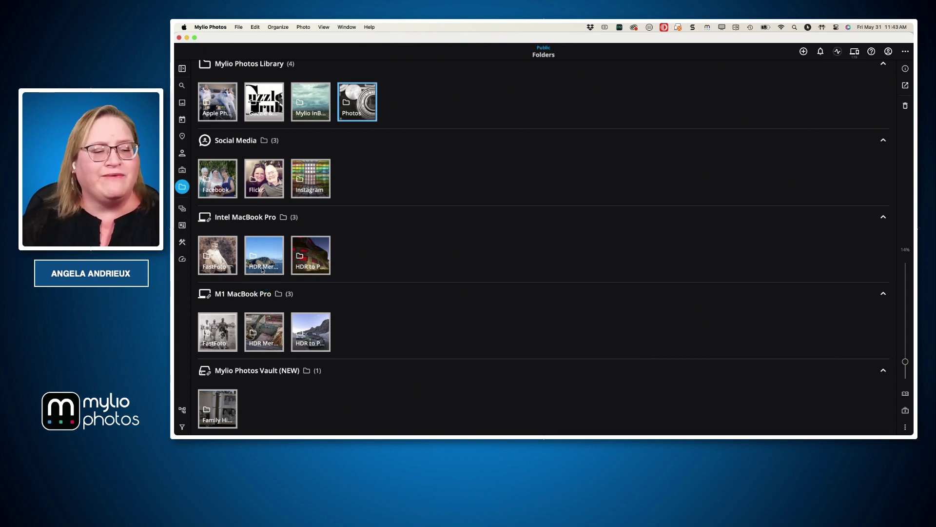
pyautogui.click(238, 254)
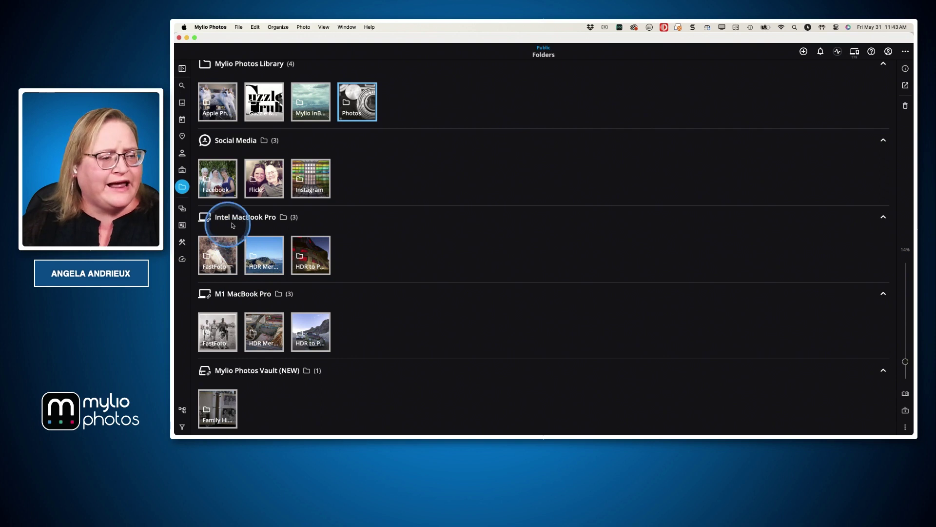
# Show the HDR Merge folder in Finder, browse HDR to Process and FastFoto, then return to Mylio Photos
pyautogui.rightClick(267, 260)
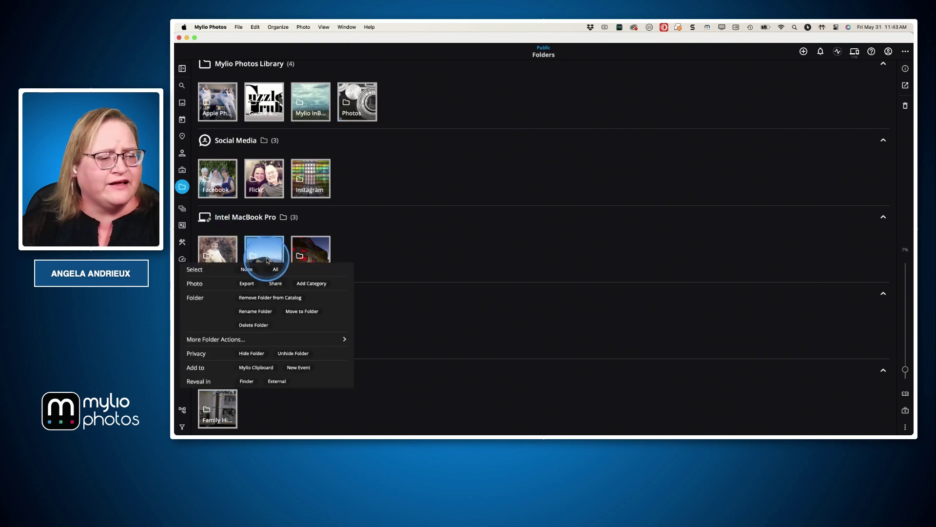
pyautogui.click(247, 381)
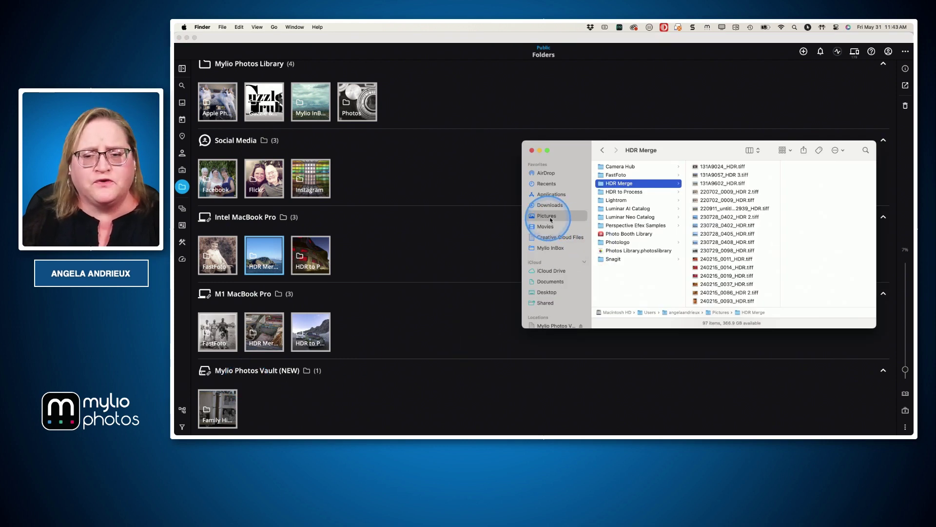
pyautogui.click(621, 193)
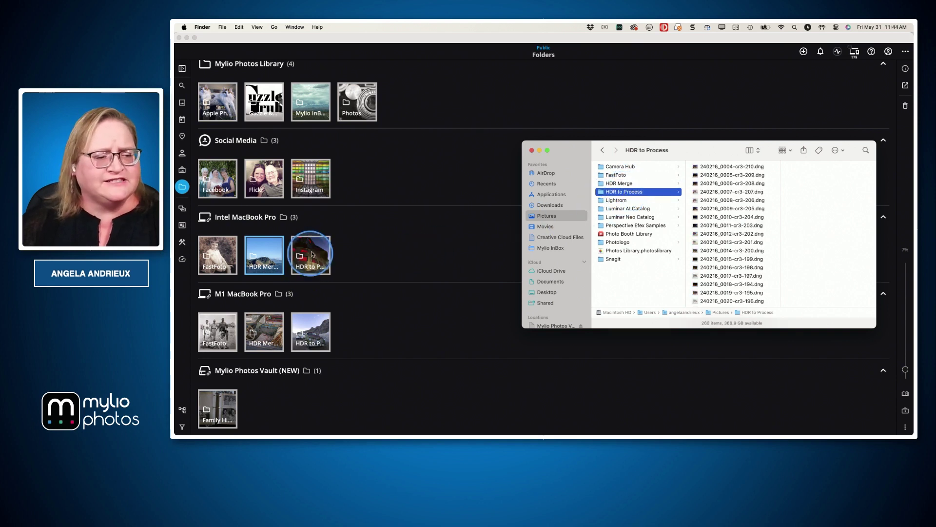
pyautogui.click(629, 175)
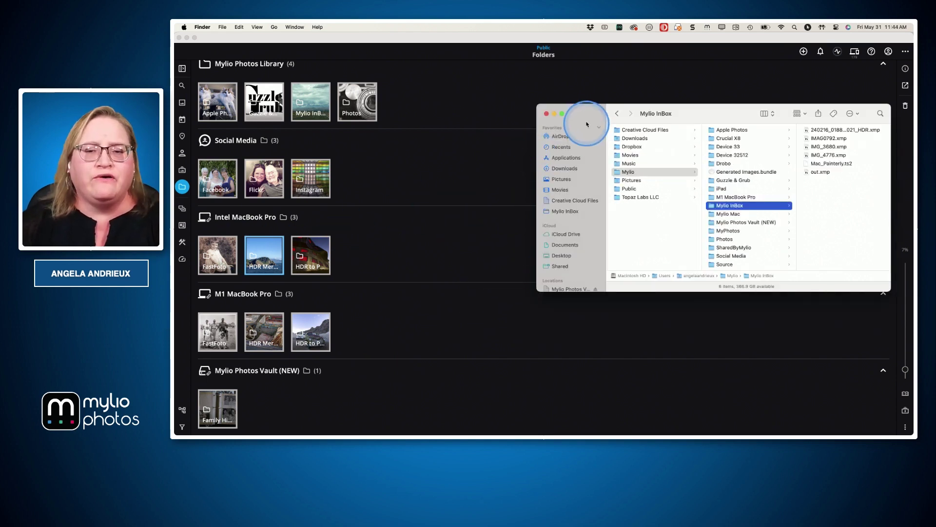
pyautogui.click(547, 114)
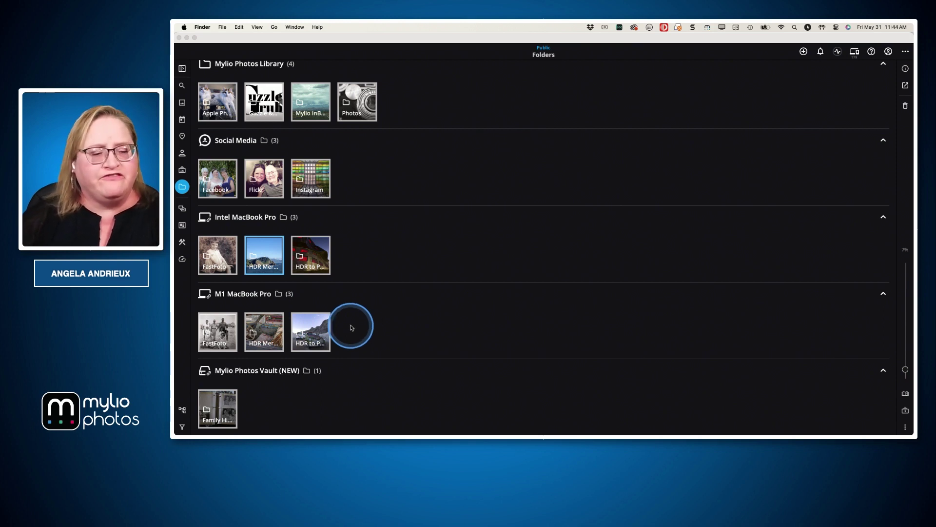
pyautogui.press('super+Tab')
pyautogui.press('super+Tab')
pyautogui.press('super+Tab')
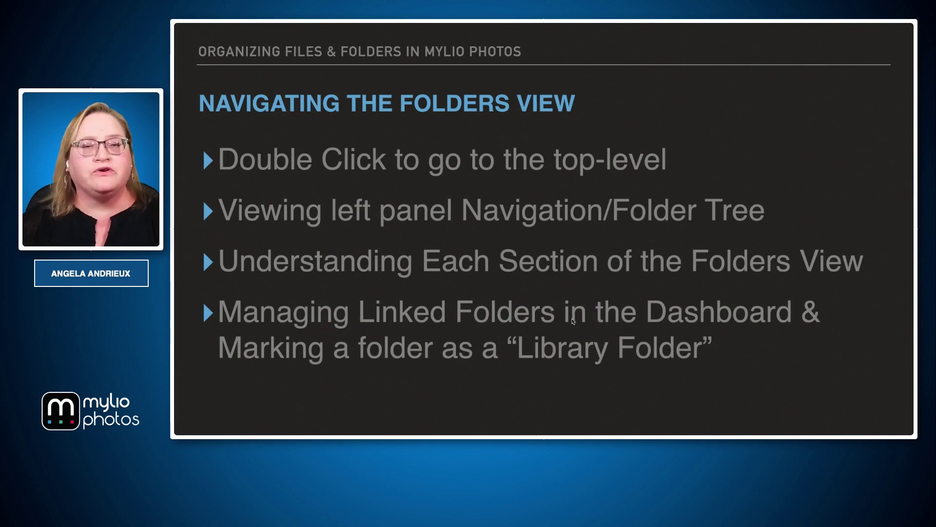
pyautogui.press('super+Tab')
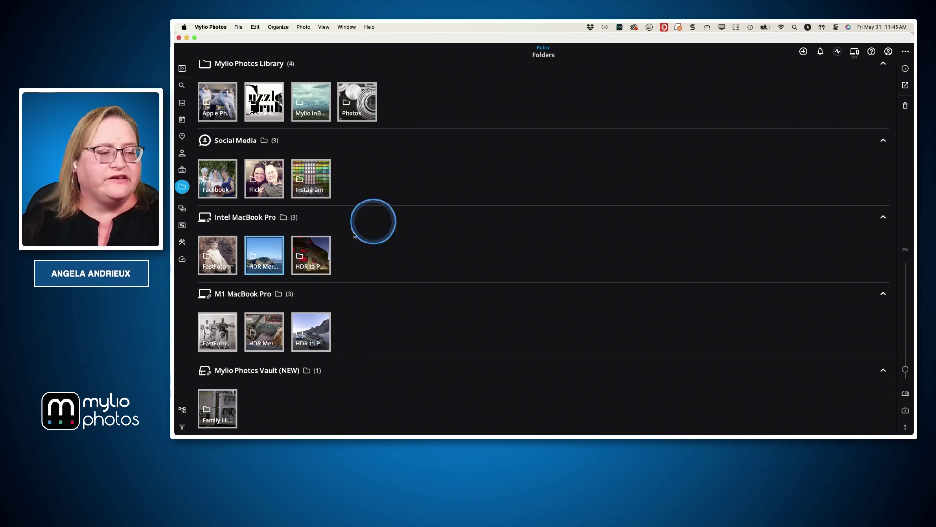
# Show the Intel MacBook Pro's linked folders in the Dashboard and open the HDR Merge folder's details
pyautogui.click(183, 261)
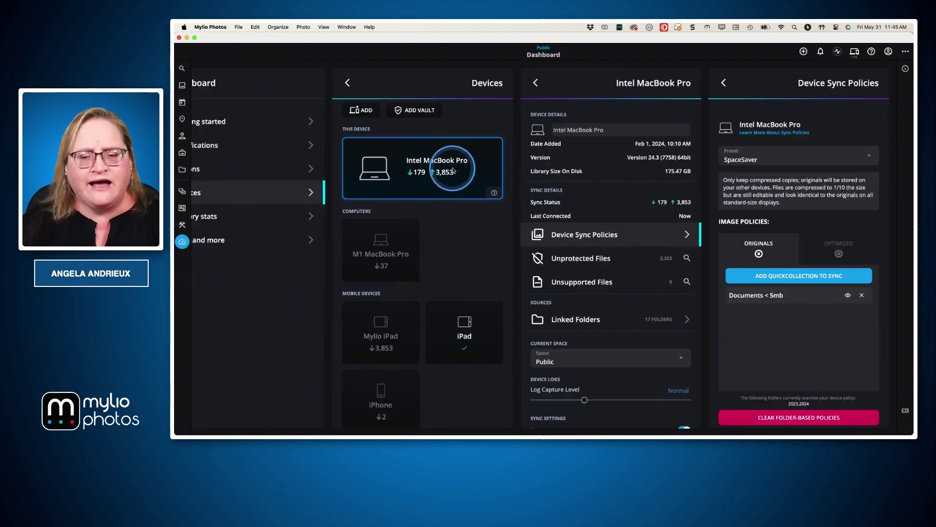
pyautogui.click(582, 320)
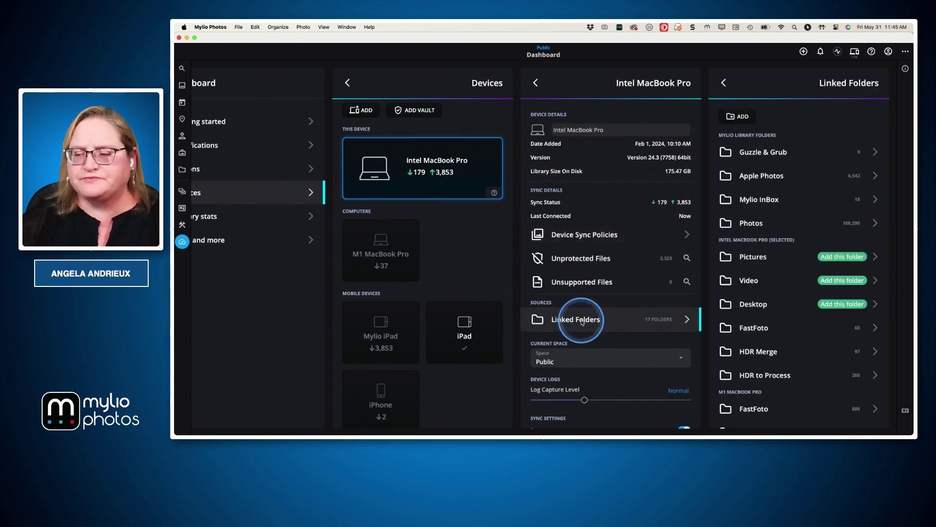
pyautogui.scroll(-3, 776, 232)
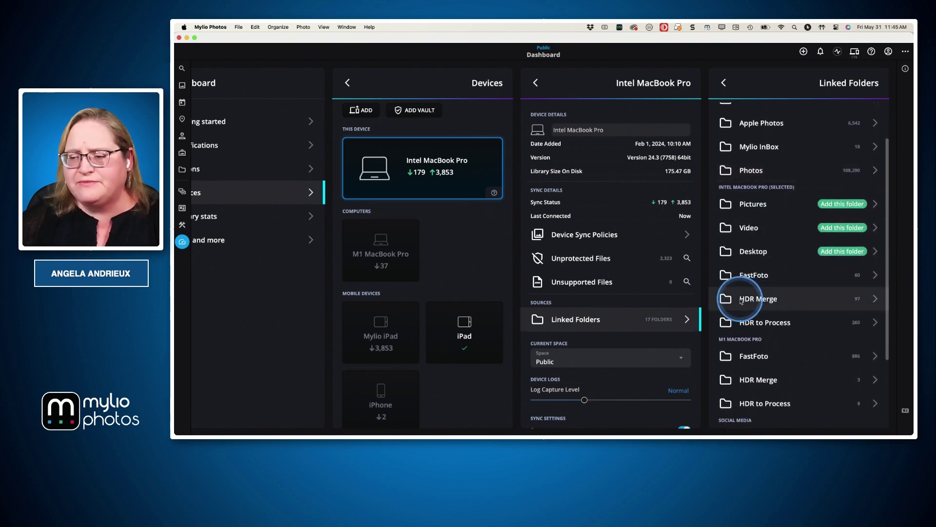
pyautogui.click(757, 302)
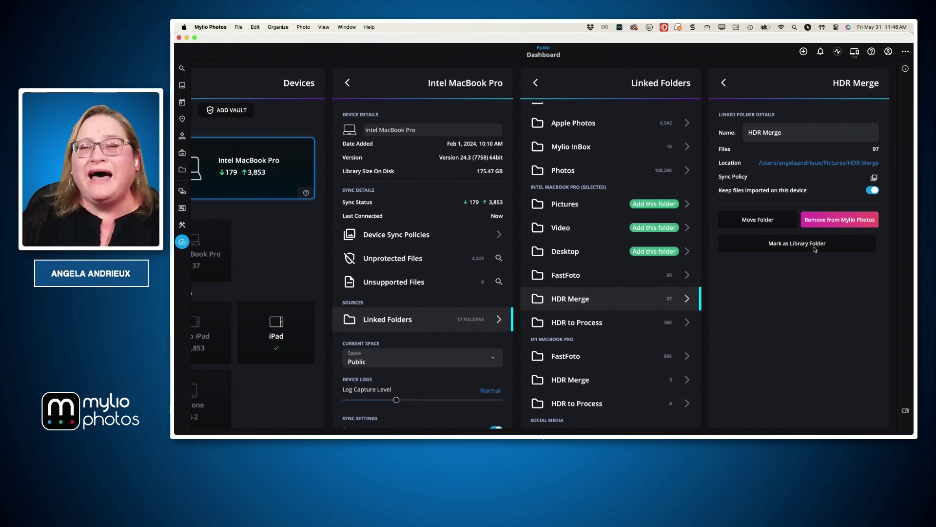
pyautogui.click(800, 247)
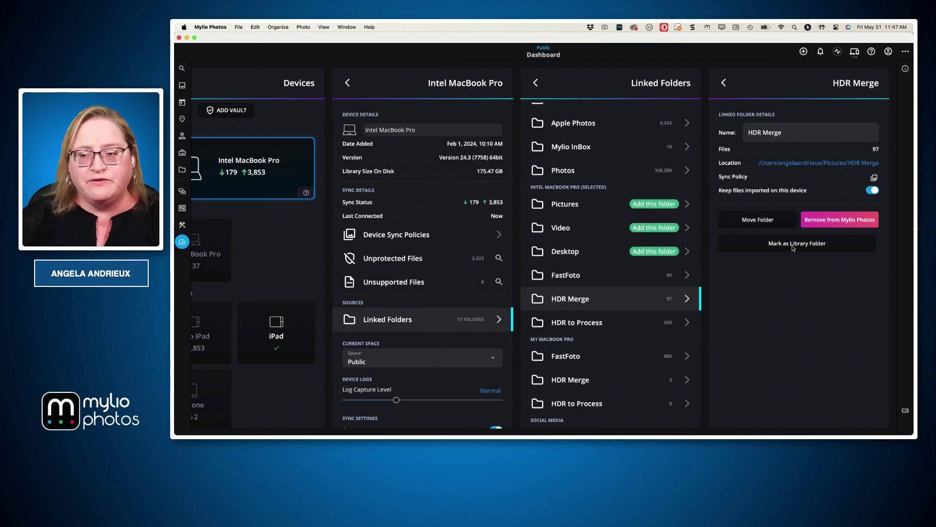
pyautogui.click(802, 246)
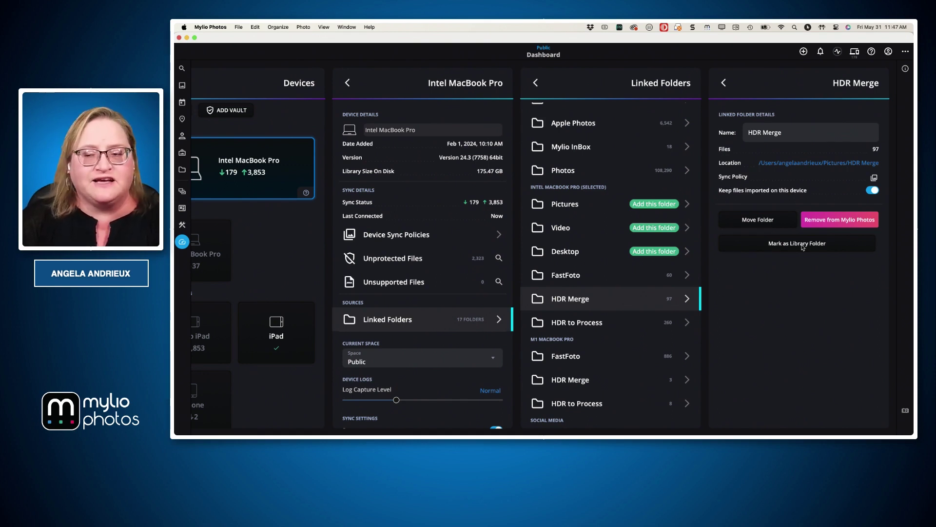
pyautogui.click(804, 232)
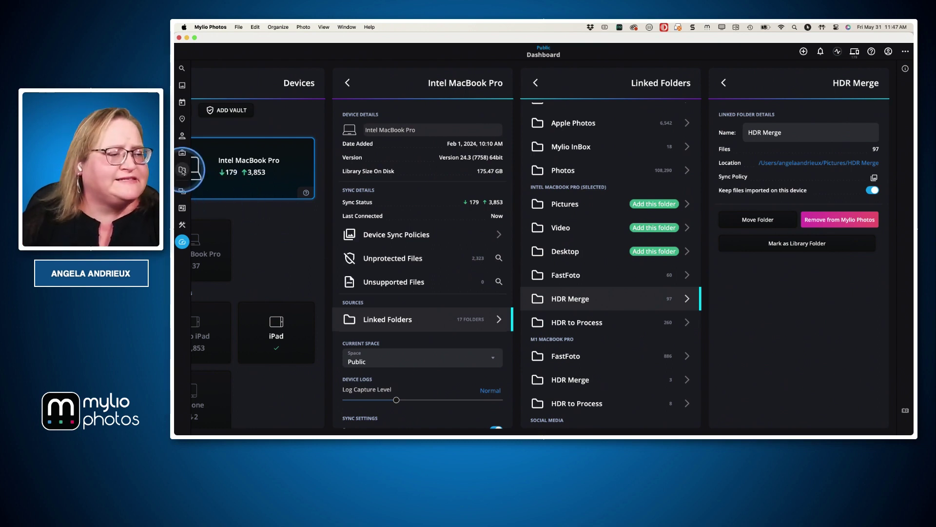
pyautogui.click(182, 153)
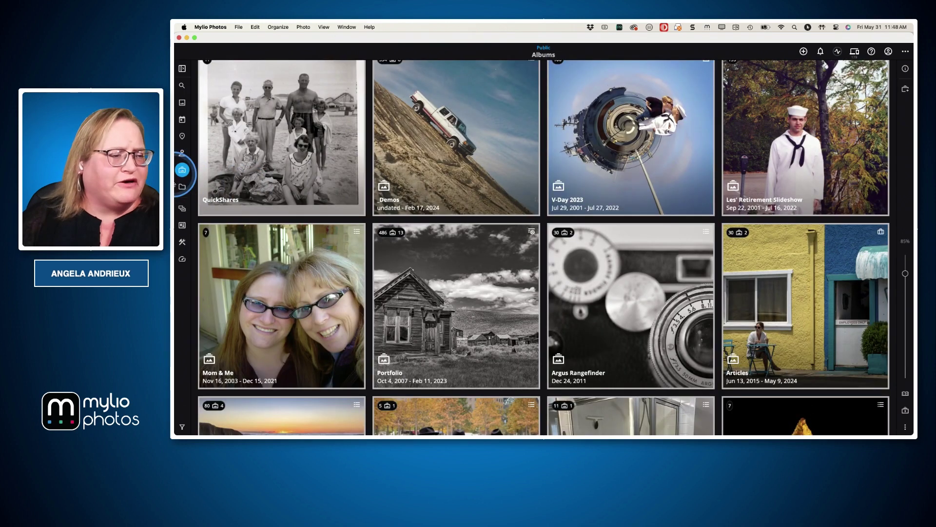
# Return to the Folders view with the library, Social Media, MacBook Pro and Vault sections
pyautogui.click(182, 186)
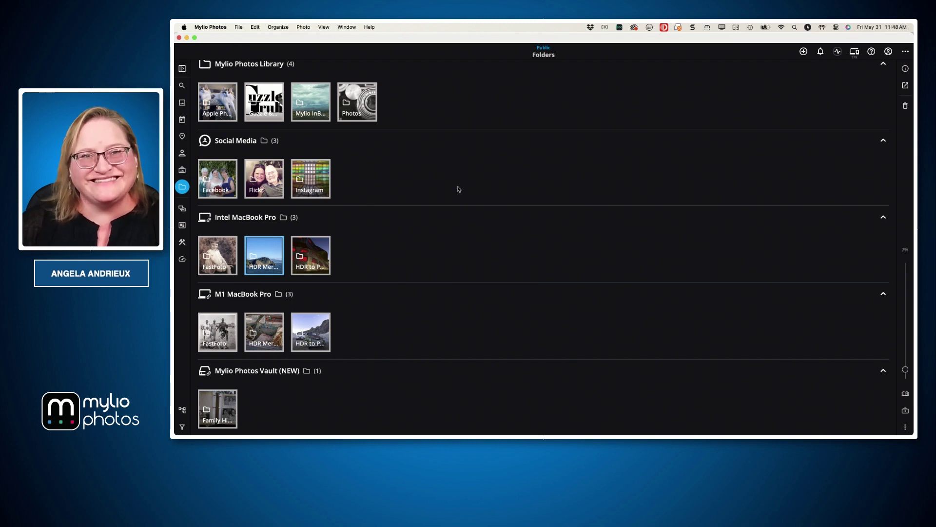
pyautogui.click(458, 188)
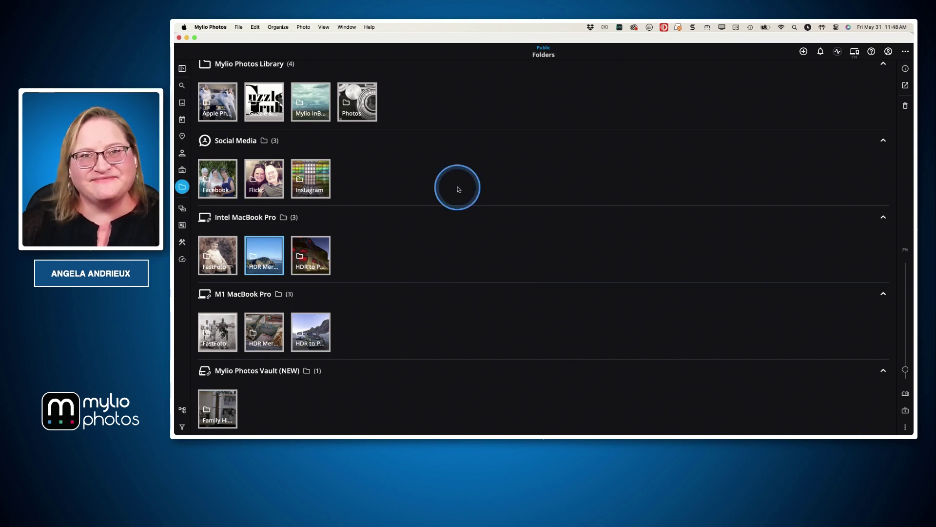
pyautogui.click(458, 189)
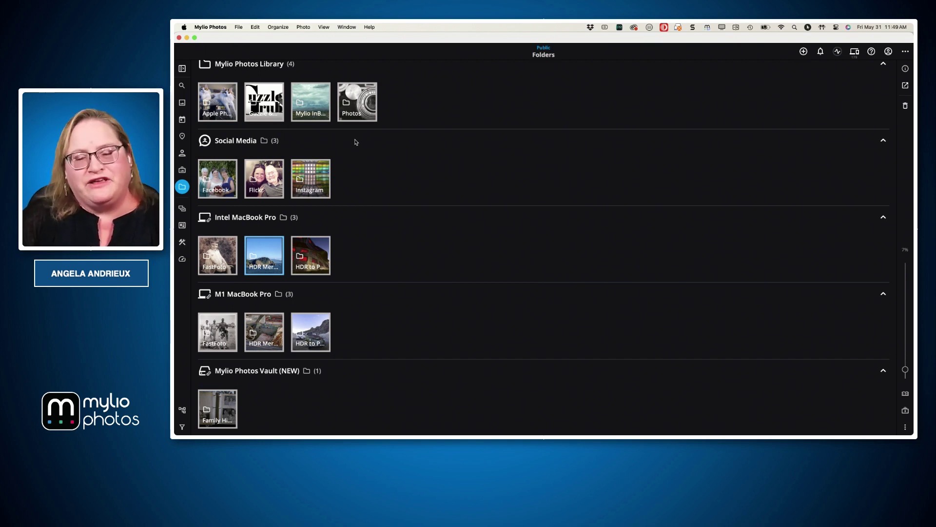
# Advance Keynote to the 'Creating a new top-level or sub-folder' bullet, then switch back to Mylio Photos
pyautogui.press('super+Tab')
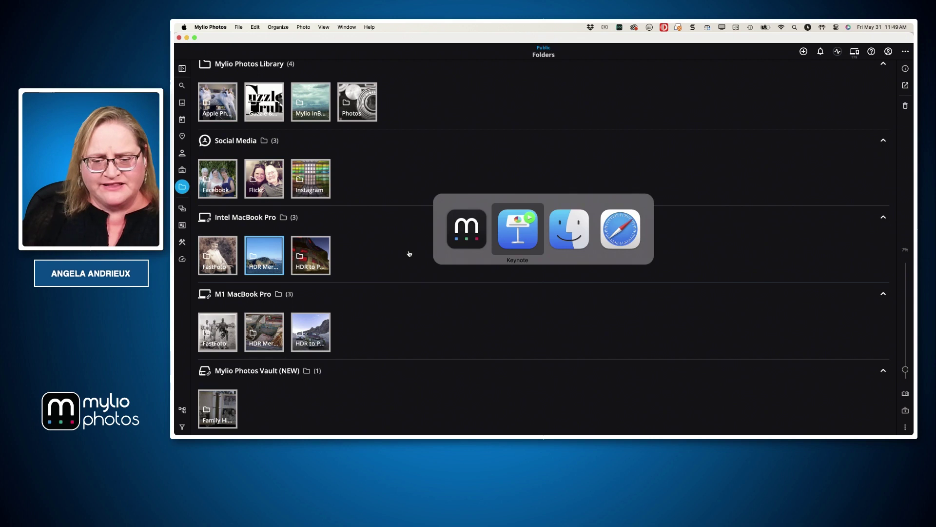
pyautogui.press('Right')
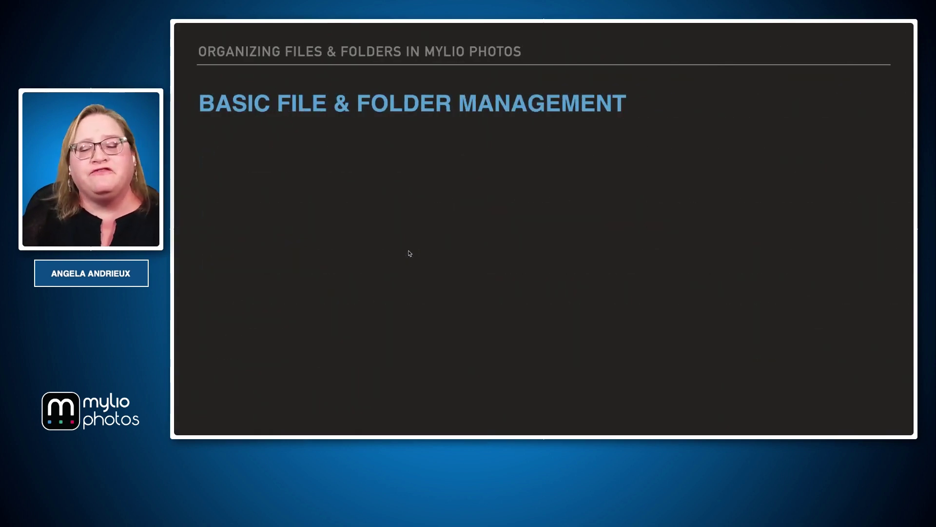
pyautogui.press('Right')
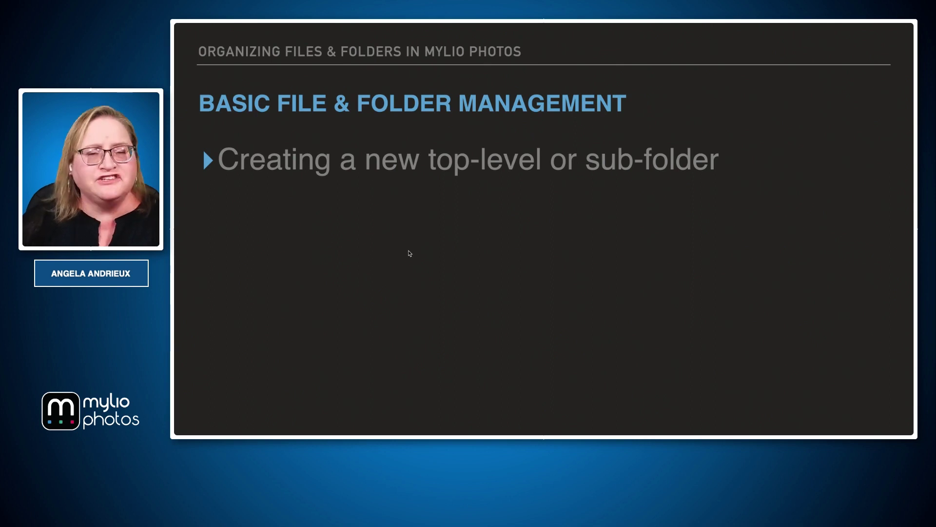
pyautogui.press('super+Tab')
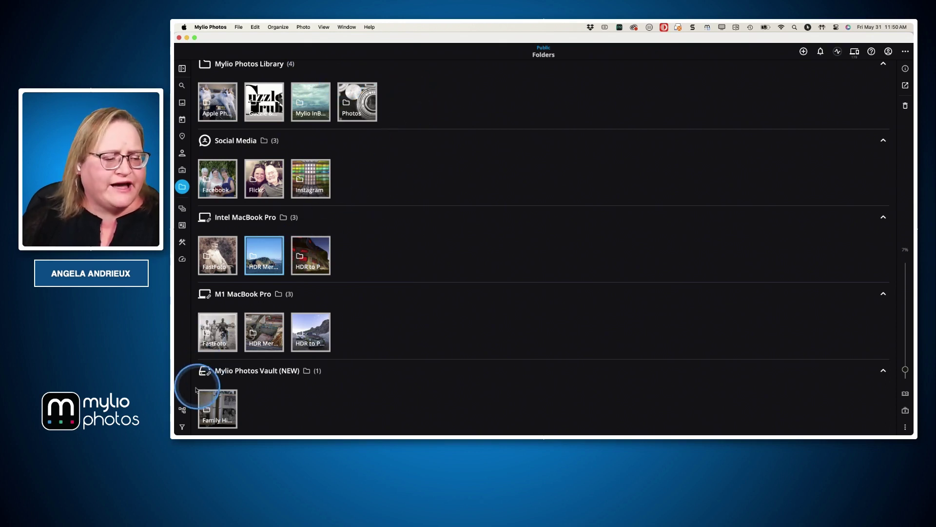
# Add a new top-level folder named 'Test' to the library from the folder tree panel
pyautogui.click(182, 410)
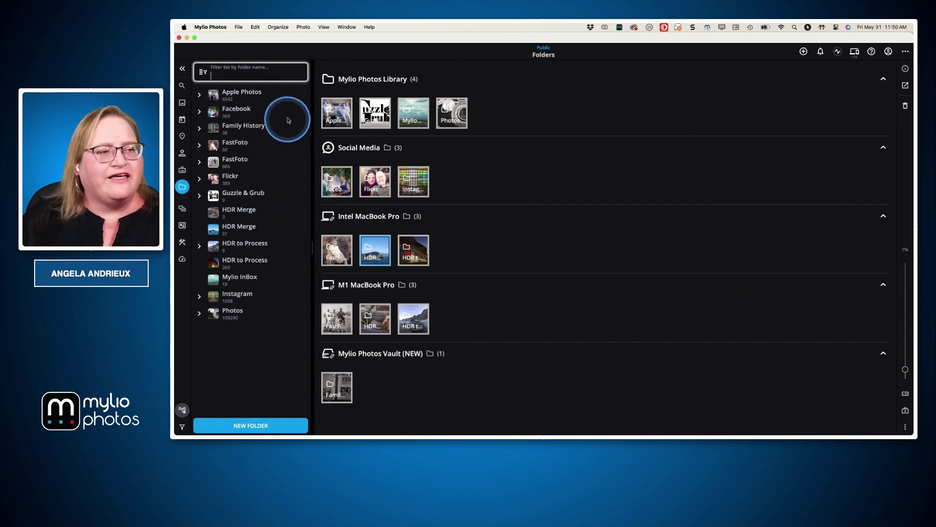
pyautogui.click(254, 426)
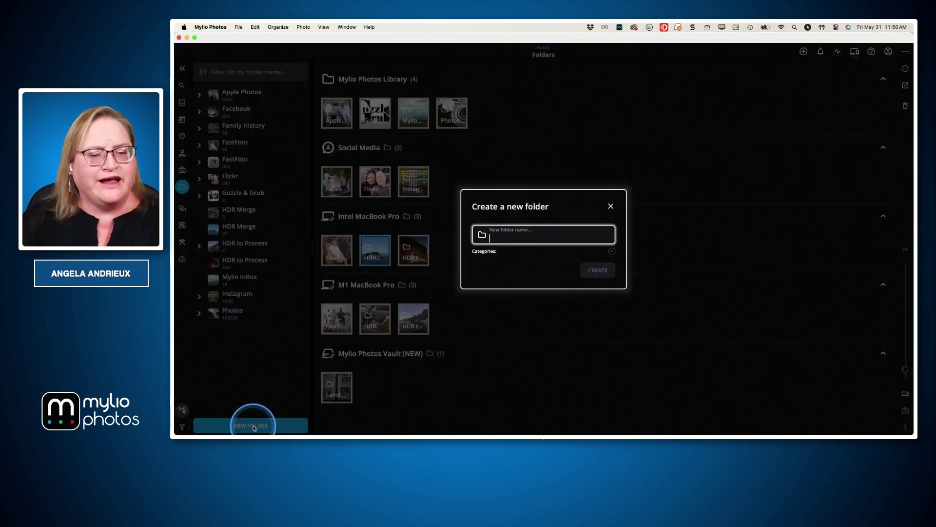
pyautogui.write('Test')
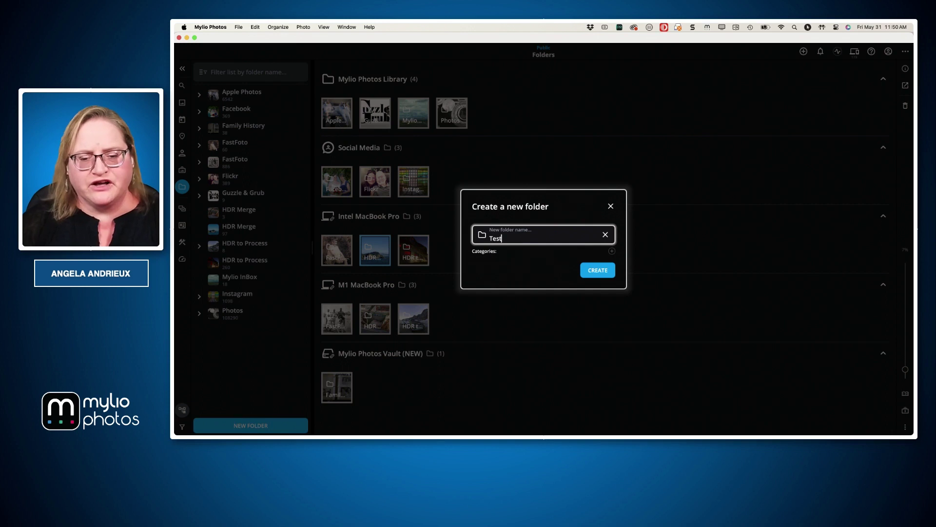
pyautogui.click(600, 270)
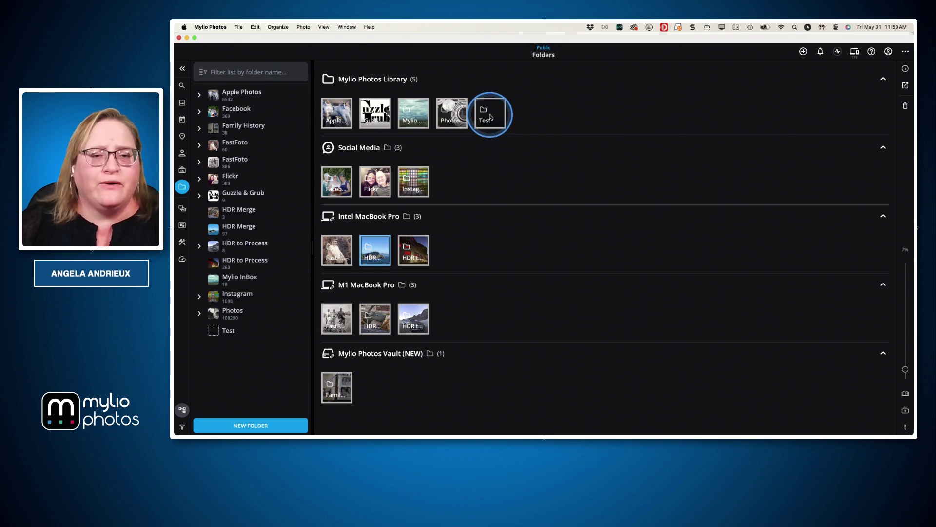
pyautogui.doubleClick(491, 116)
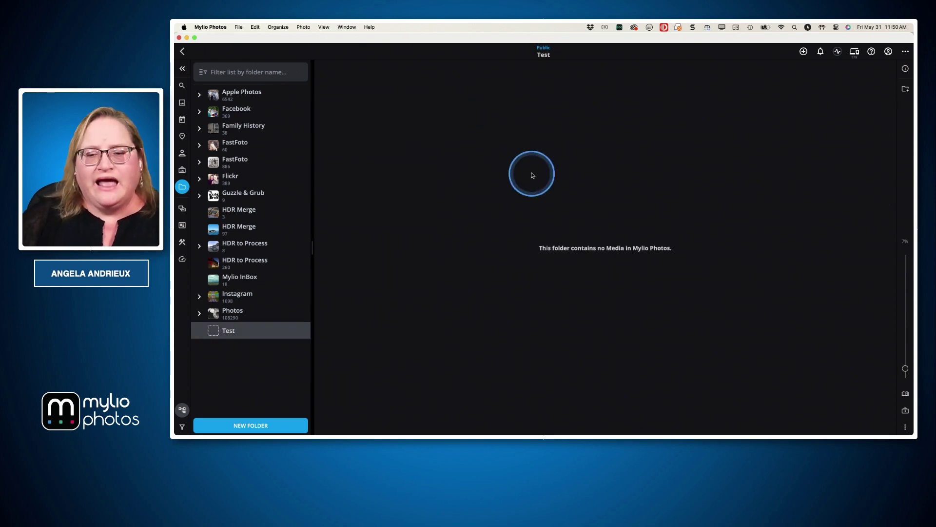
pyautogui.rightClick(532, 173)
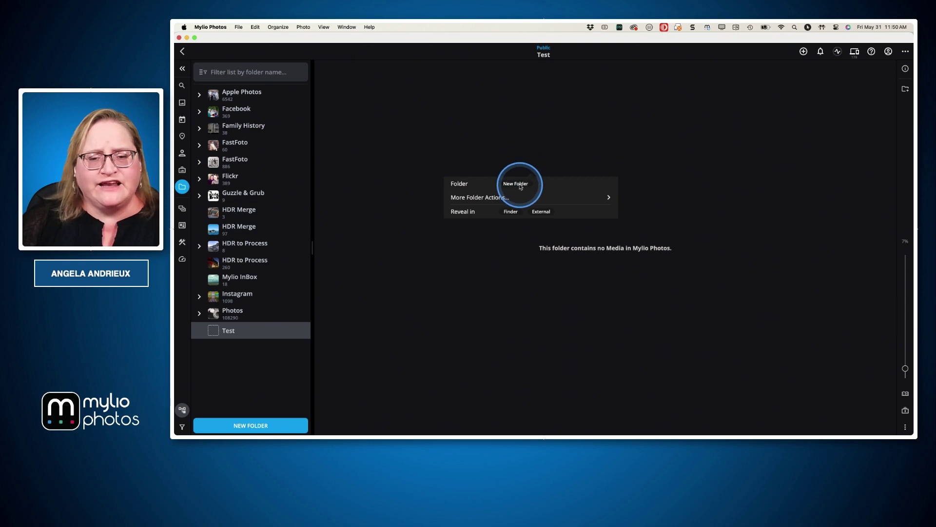
pyautogui.click(524, 157)
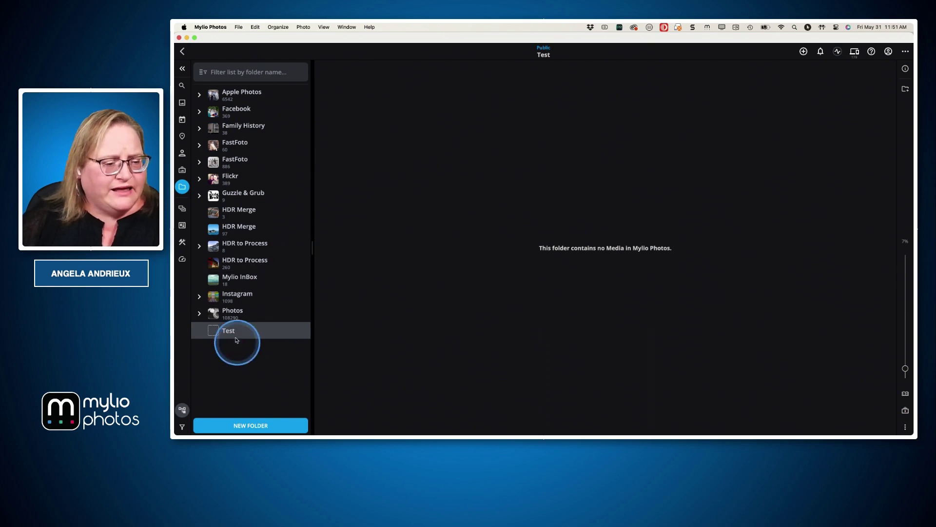
pyautogui.click(247, 423)
pyautogui.write('sub-folder')
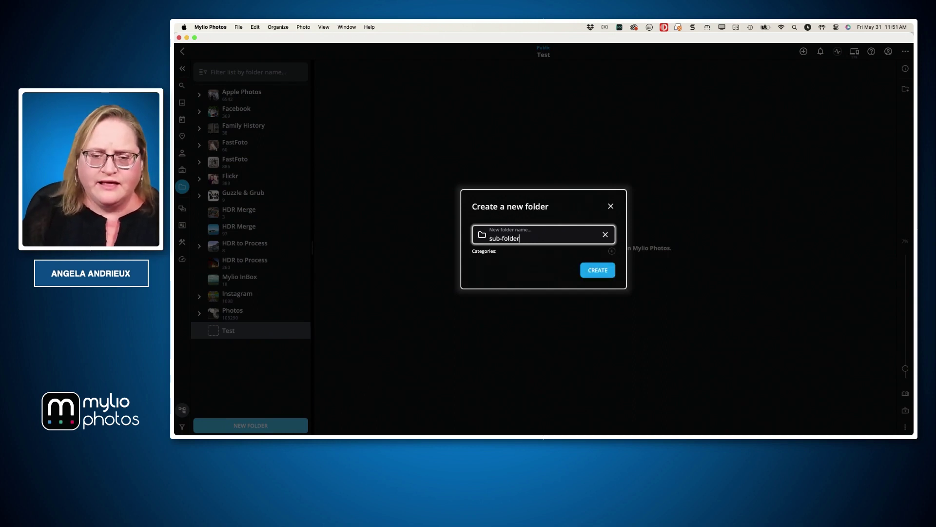
pyautogui.press('Tab')
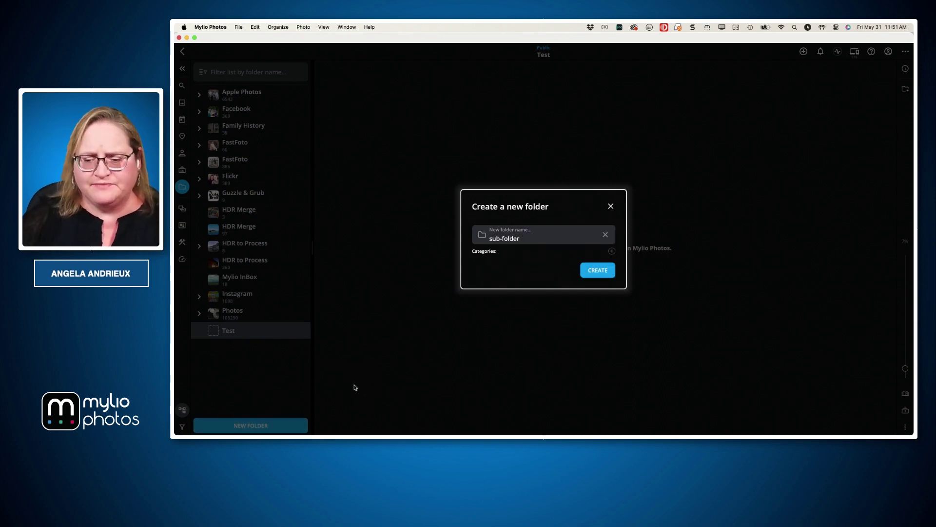
pyautogui.click(596, 271)
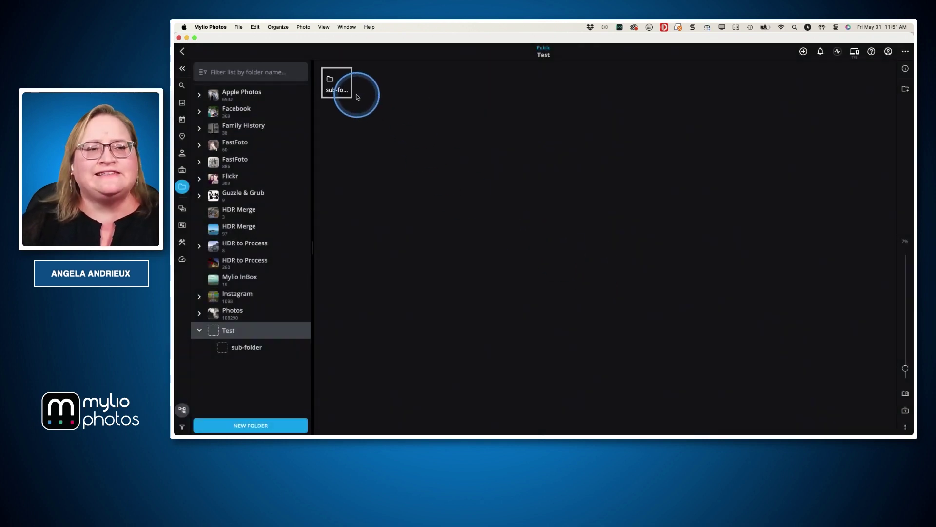
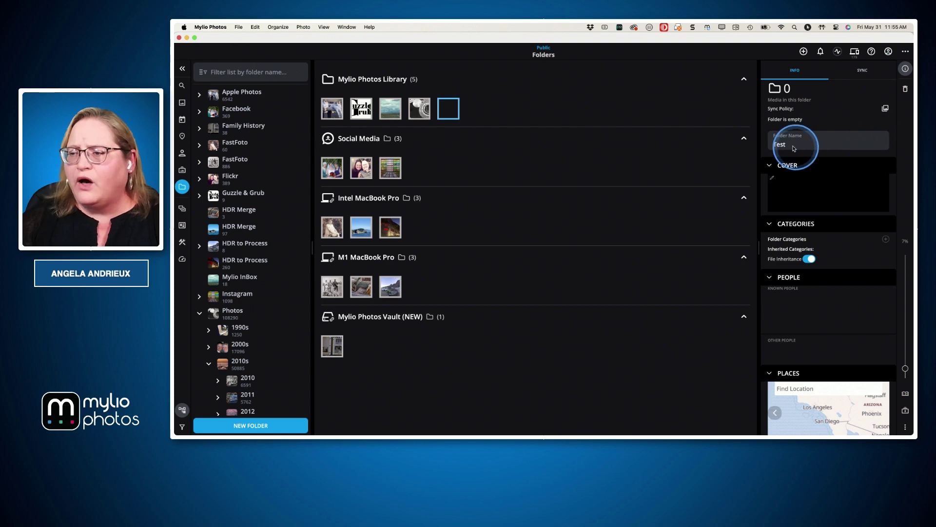
# Rename the new Test folder to 'Empty' and enlarge the folder thumbnails to about 52%
pyautogui.click(792, 145)
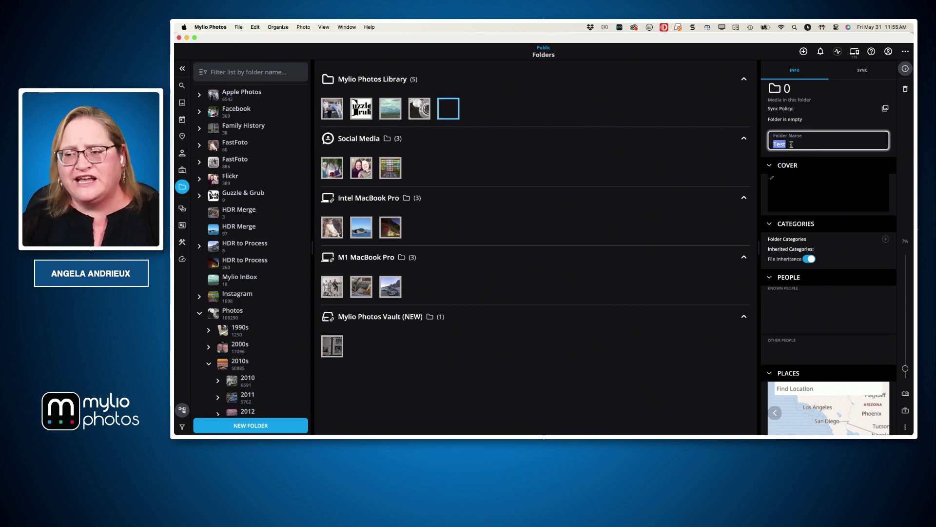
pyautogui.write('Empty')
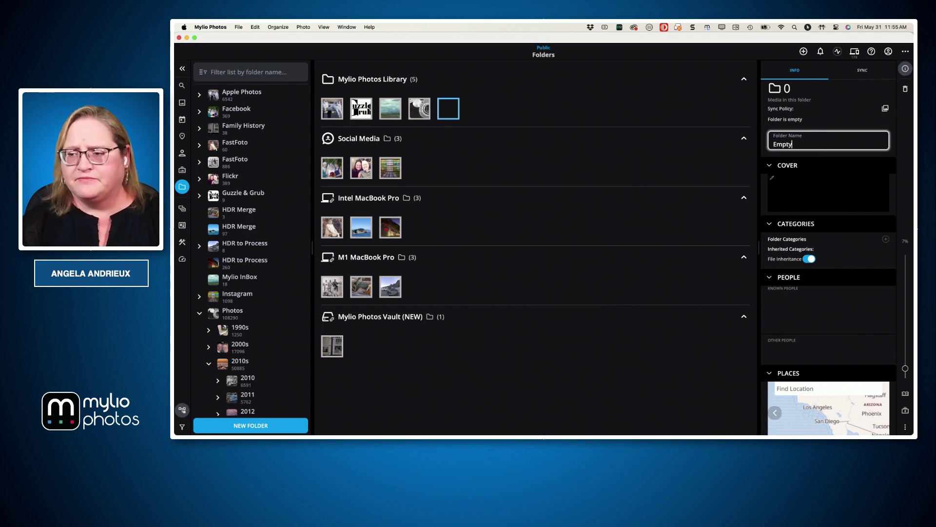
pyautogui.press('Return')
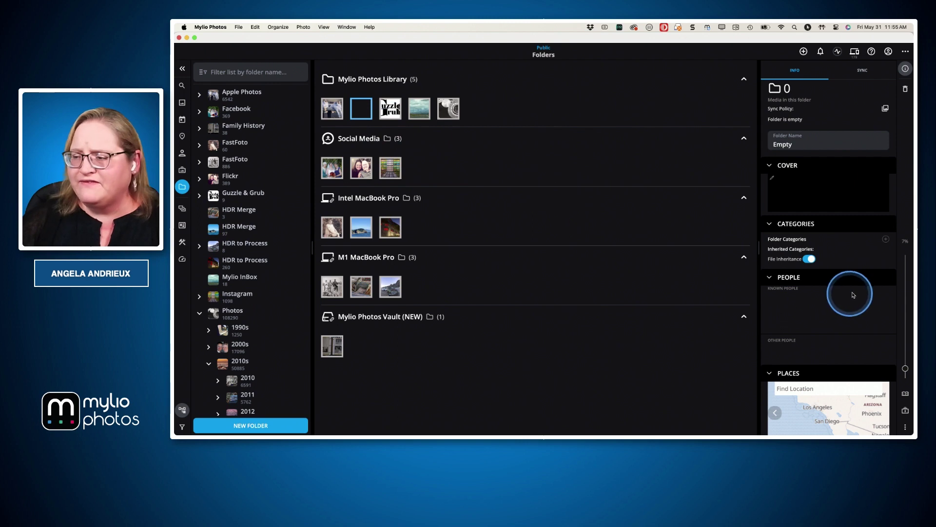
pyautogui.moveTo(905, 369); pyautogui.dragTo(906, 312)
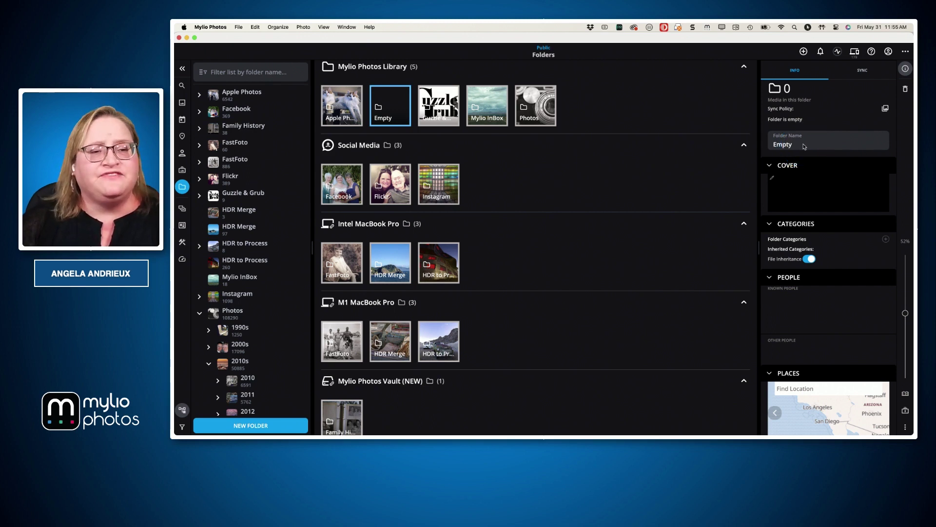
# Rename the last HDR building photo in Mylio InBox to 240216_0183-027_HDR.tiff, then show the renaming slide
pyautogui.doubleClick(481, 122)
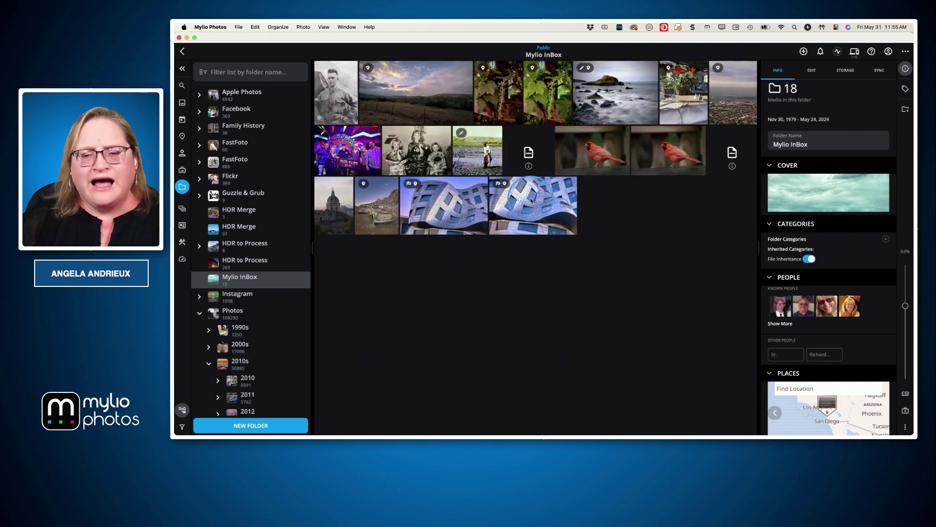
pyautogui.click(531, 201)
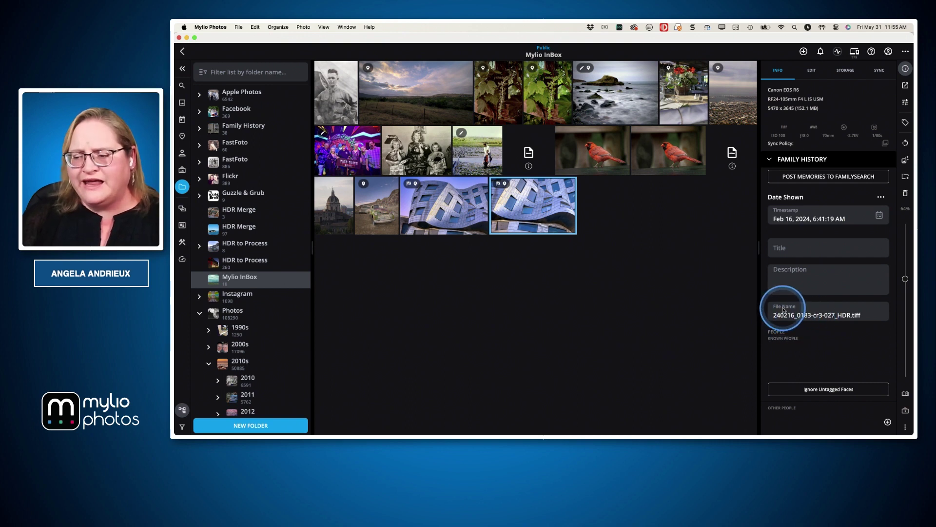
pyautogui.click(800, 316)
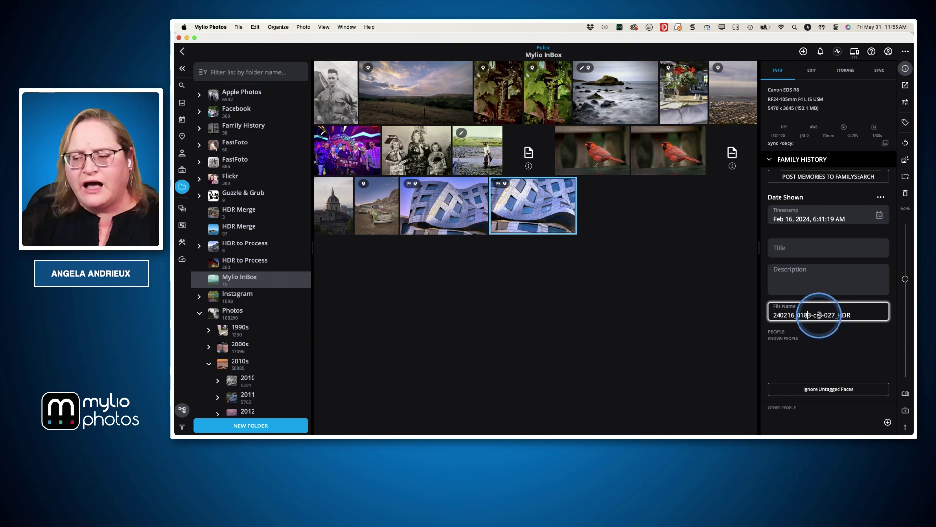
pyautogui.click(822, 315)
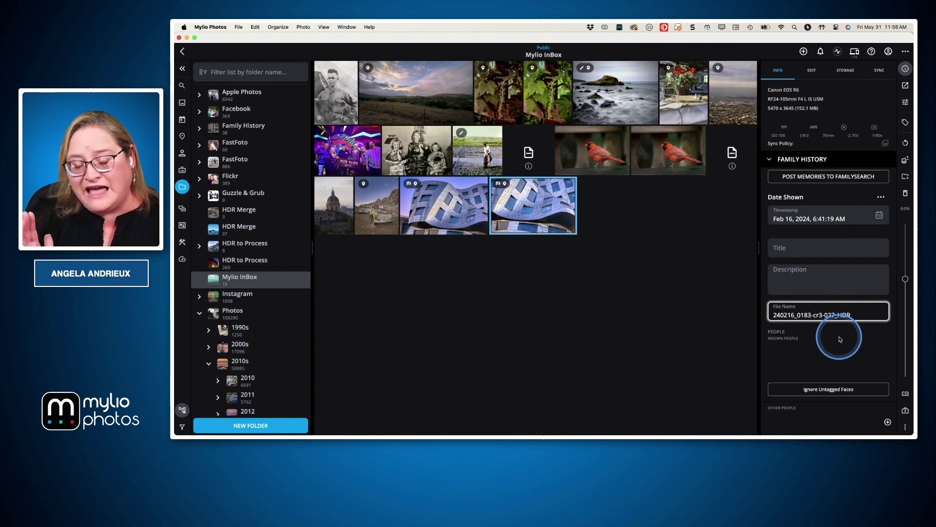
pyautogui.press('BackSpace')
pyautogui.press('BackSpace')
pyautogui.press('BackSpace')
pyautogui.press('BackSpace')
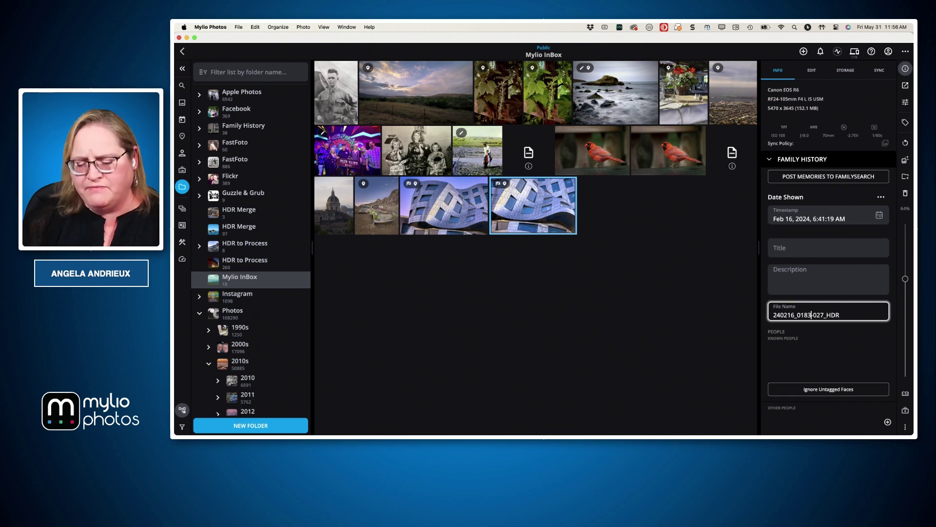
pyautogui.write('-')
pyautogui.press('Return')
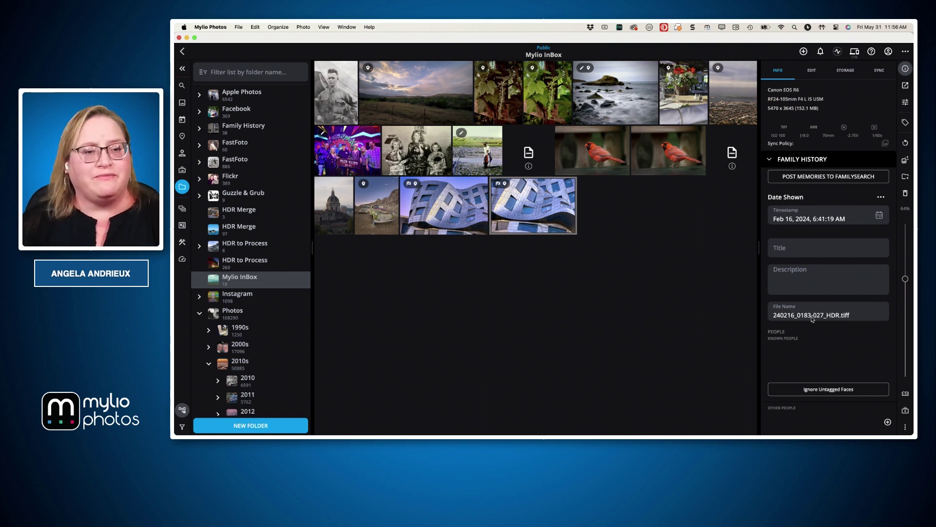
pyautogui.press('super+Tab')
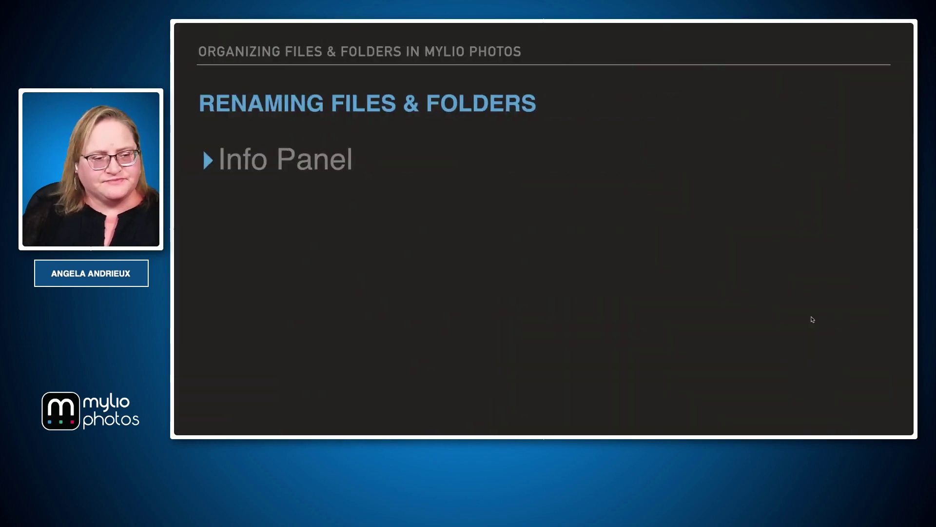
# Reveal the 'Batch Renaming Files' point on the slide, then return to Mylio InBox
pyautogui.press('Right')
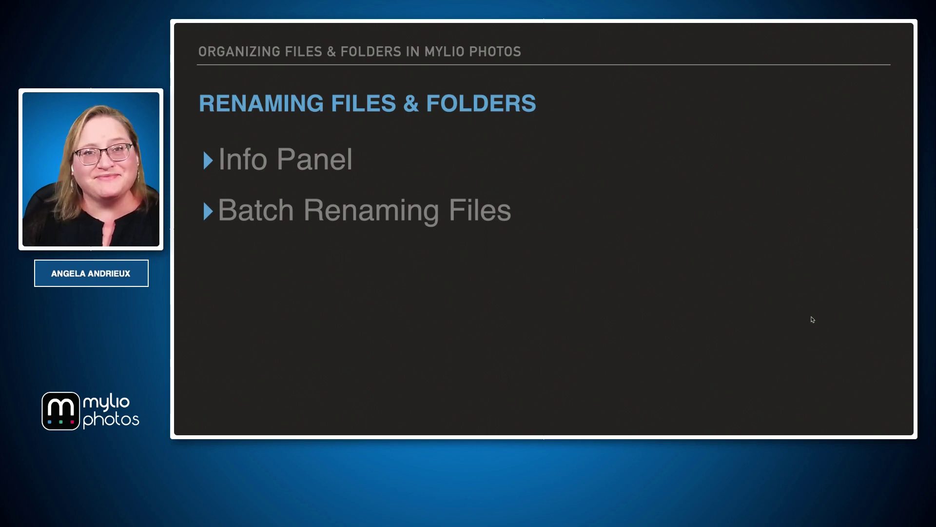
pyautogui.moveTo(659, 308); pyautogui.dragTo(677, 296)
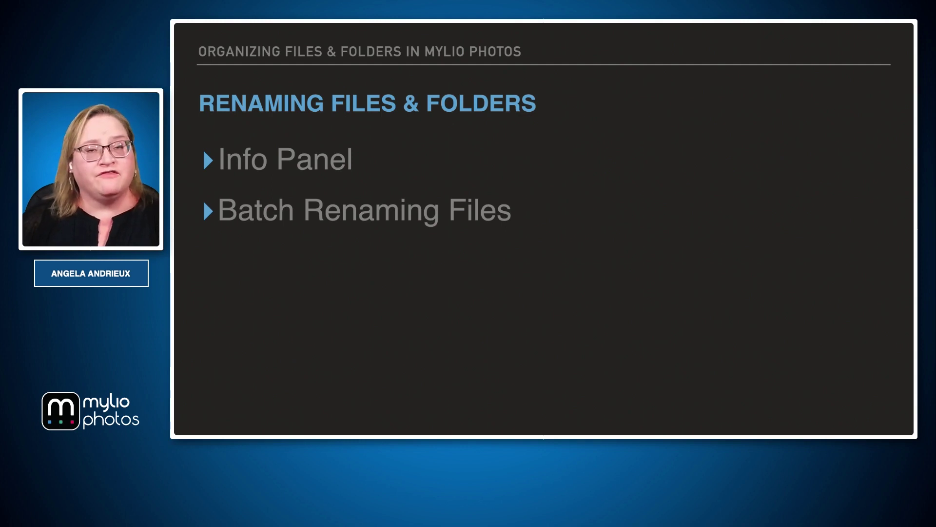
pyautogui.press('super+Tab')
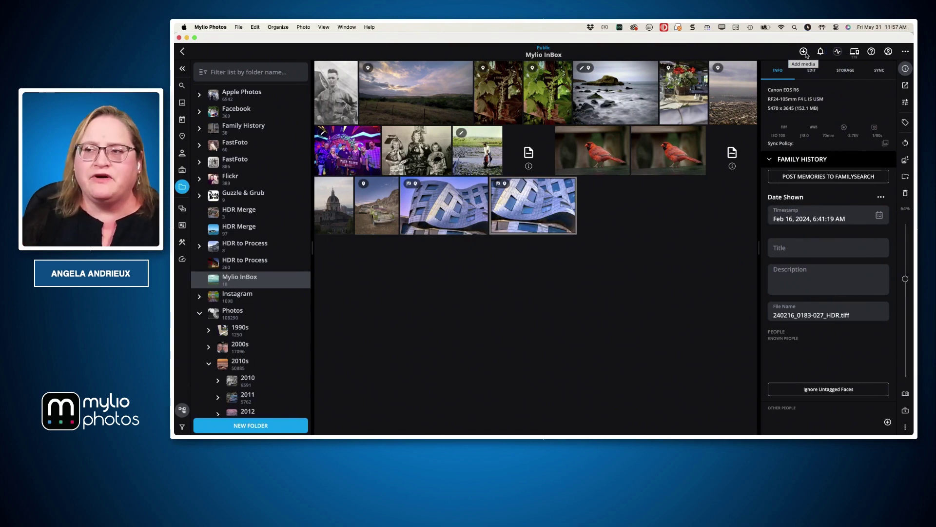
pyautogui.click(804, 52)
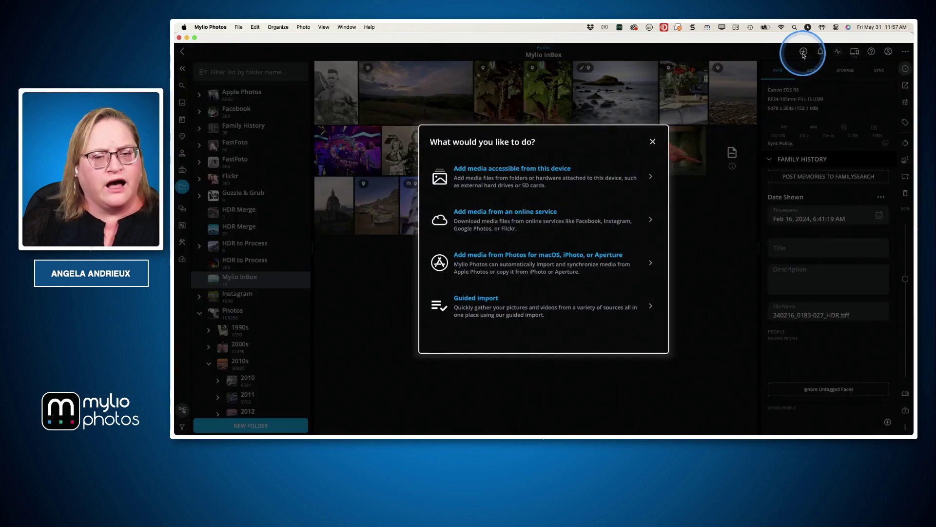
pyautogui.click(502, 178)
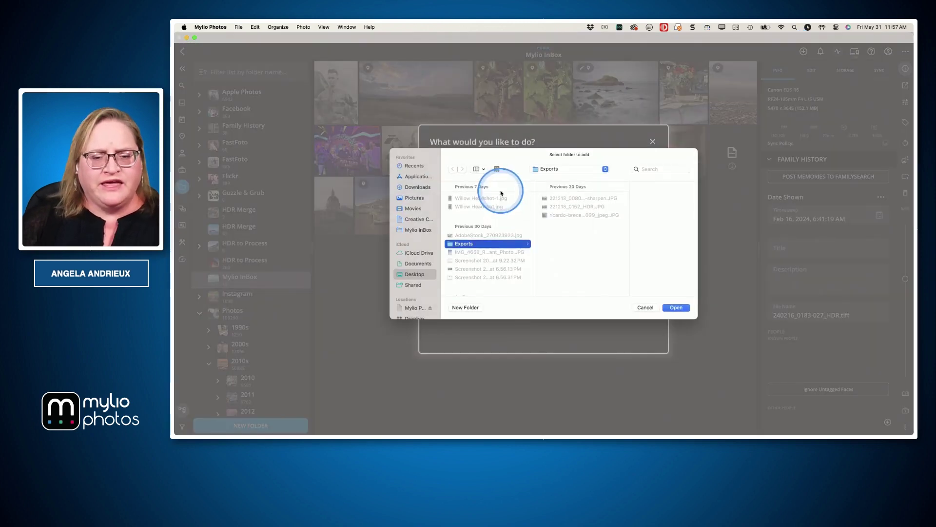
pyautogui.click(676, 307)
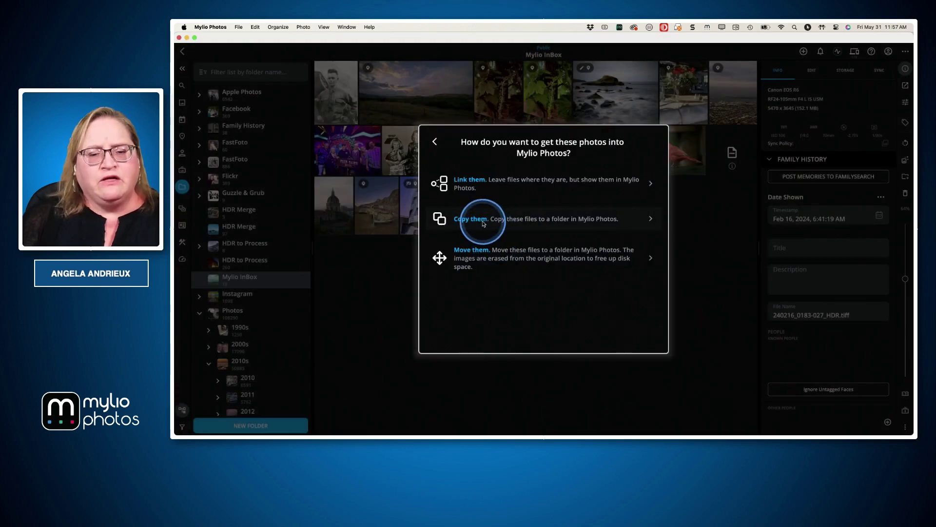
pyautogui.click(484, 223)
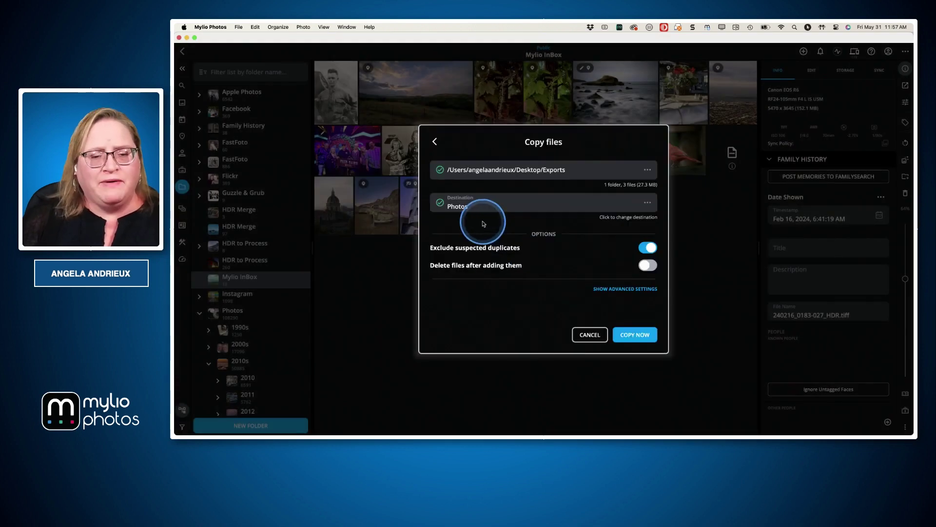
pyautogui.click(599, 289)
pyautogui.scroll(-3, 593, 283)
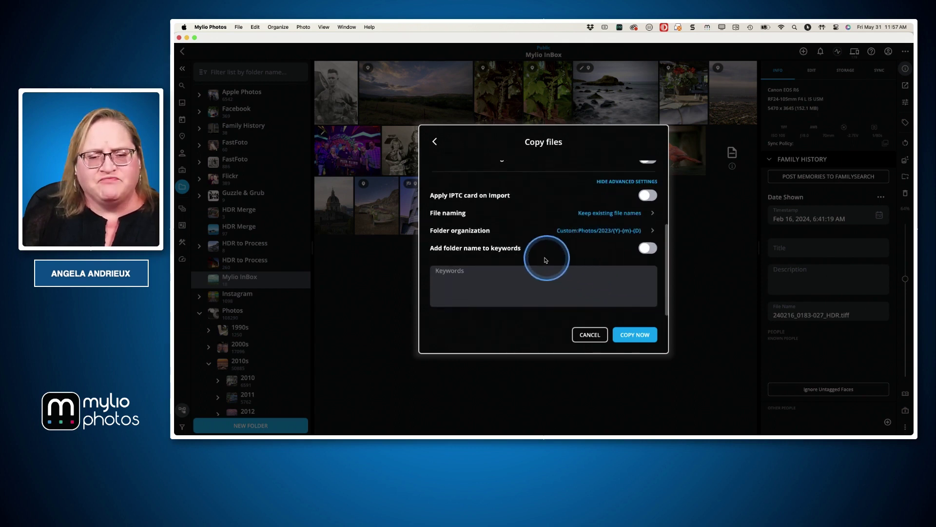
pyautogui.click(609, 214)
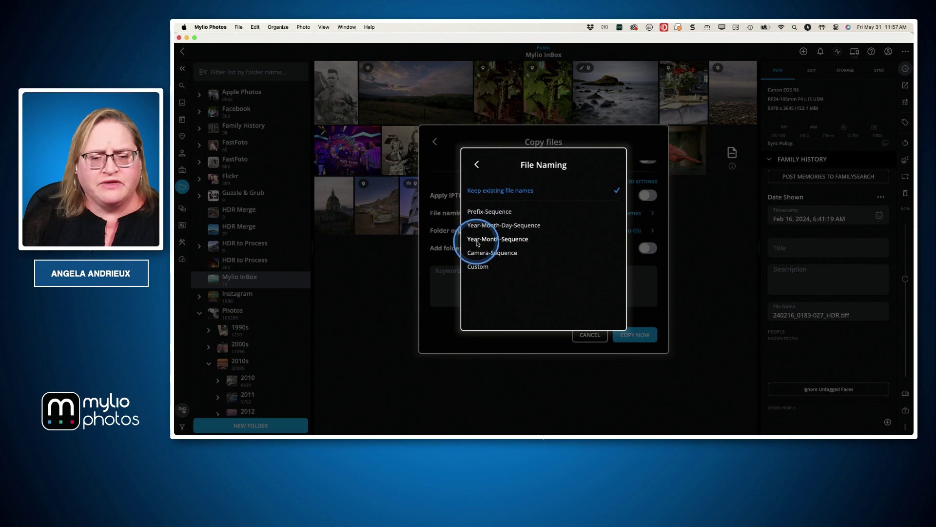
pyautogui.click(487, 225)
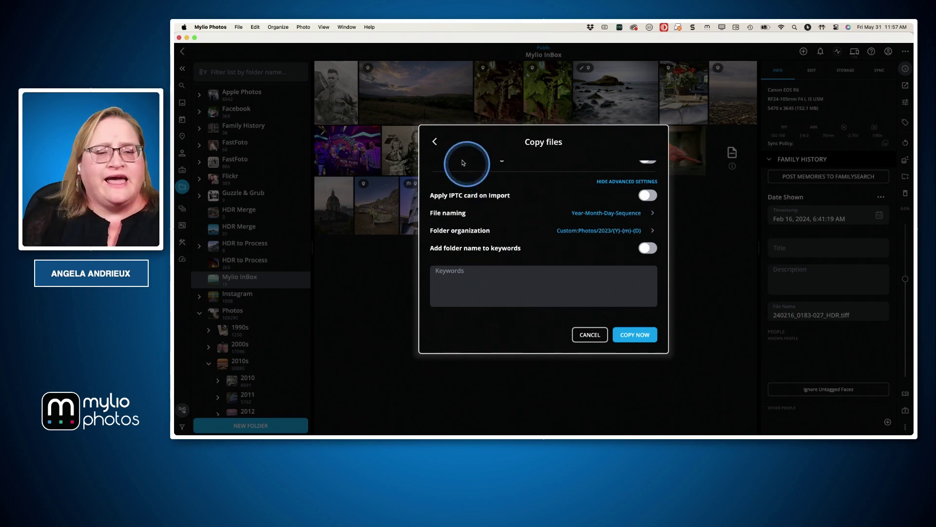
pyautogui.click(435, 146)
pyautogui.click(434, 146)
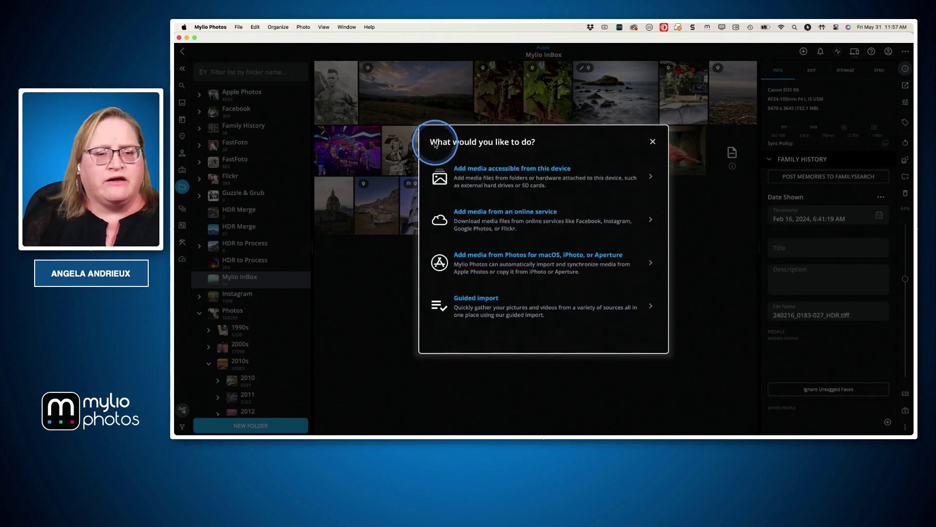
pyautogui.click(652, 142)
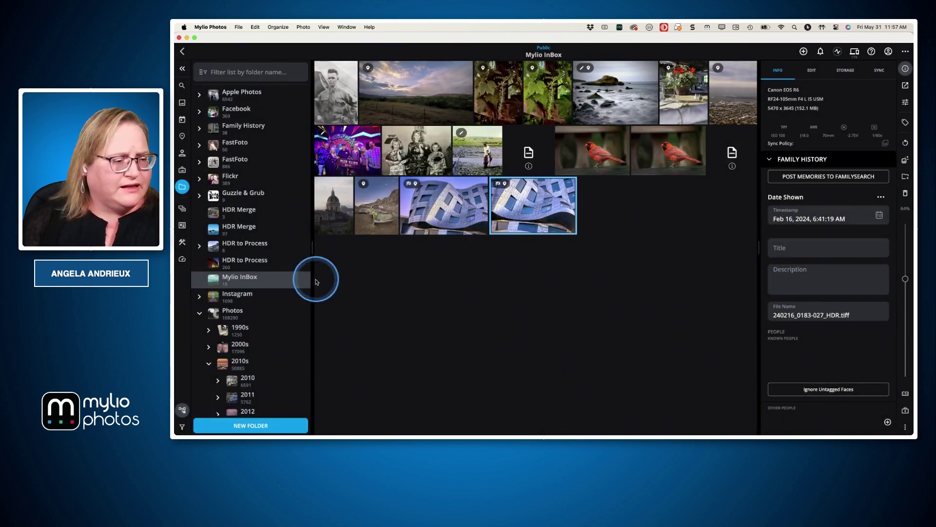
# Compare file names of FastFoto's scanned album photos, then open the Apple Photos folder
pyautogui.click(266, 159)
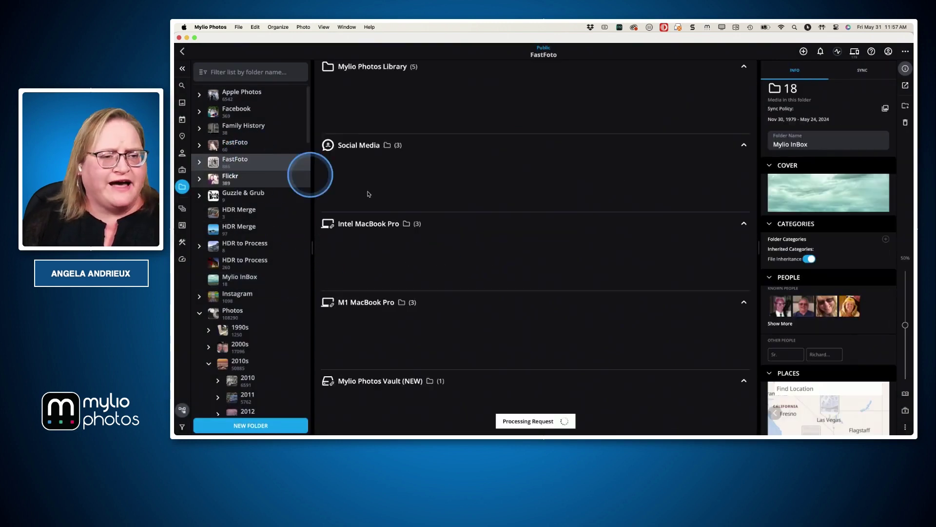
pyautogui.doubleClick(350, 93)
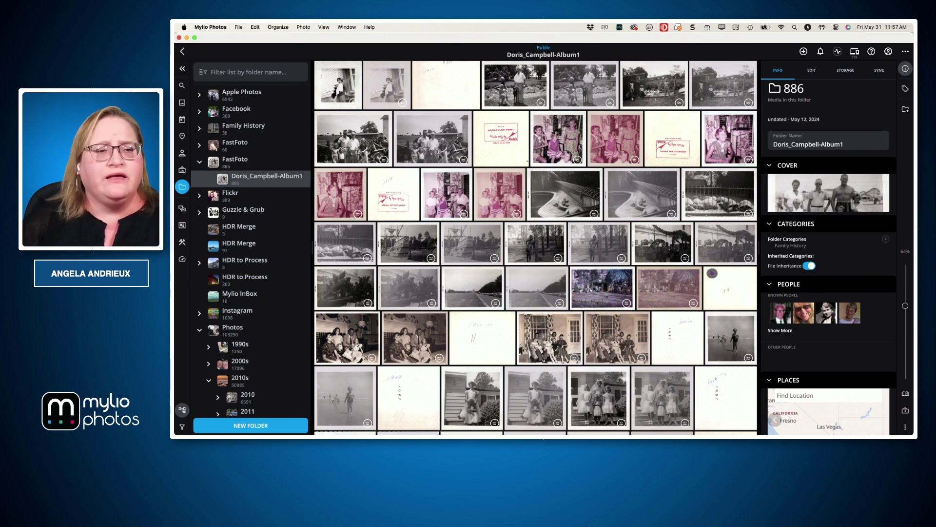
pyautogui.click(365, 151)
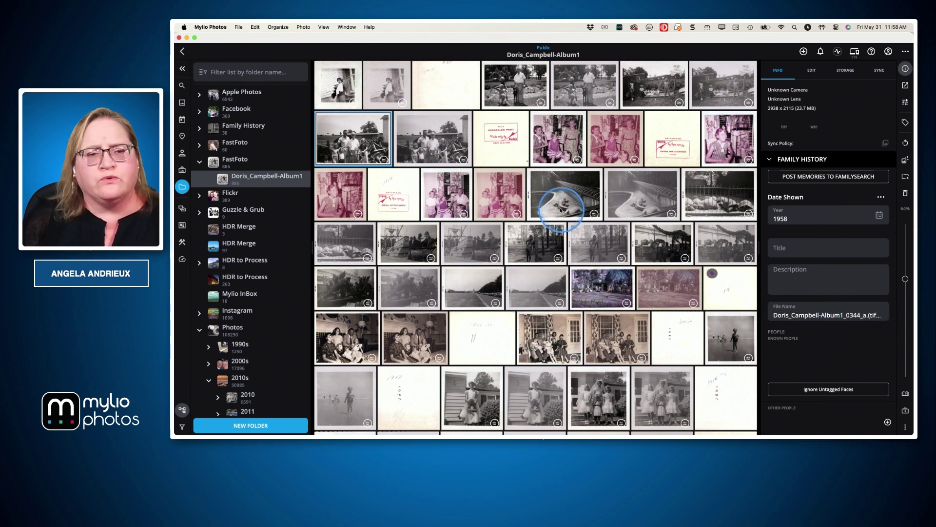
pyautogui.press('Right')
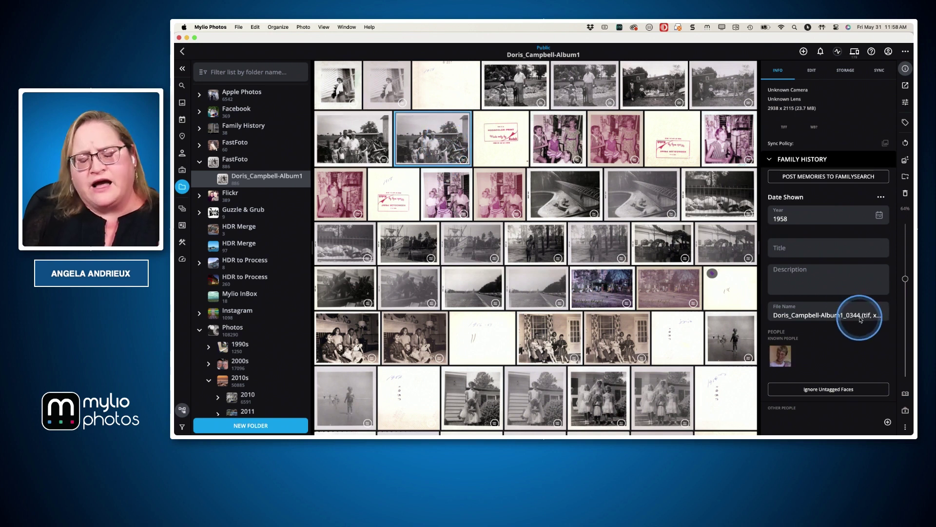
pyautogui.doubleClick(358, 149)
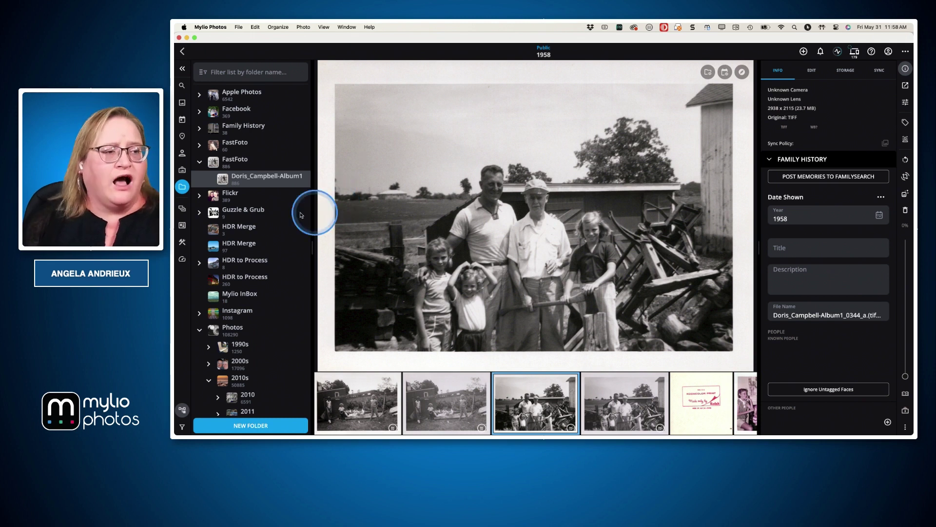
pyautogui.click(225, 99)
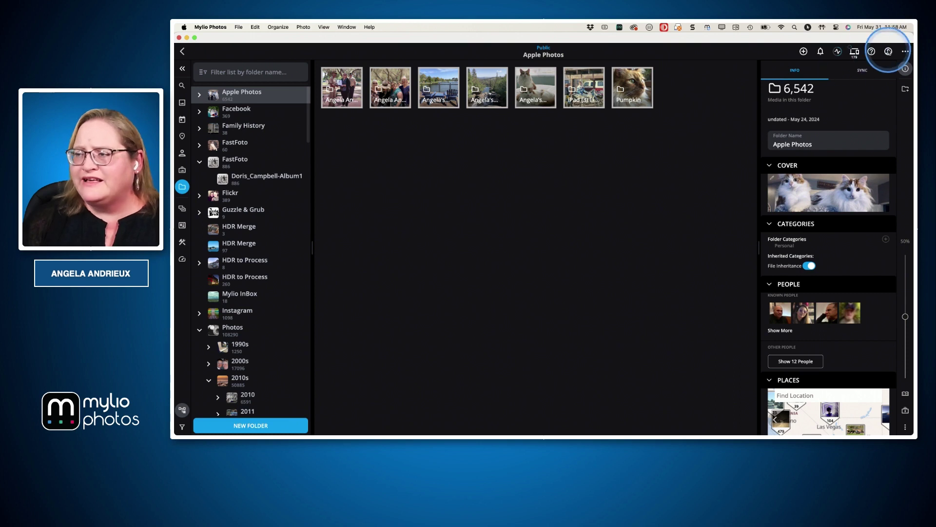
# Show all media in Apple Photos and view the cat, Christmas tree and Plaza casino file names
pyautogui.click(906, 51)
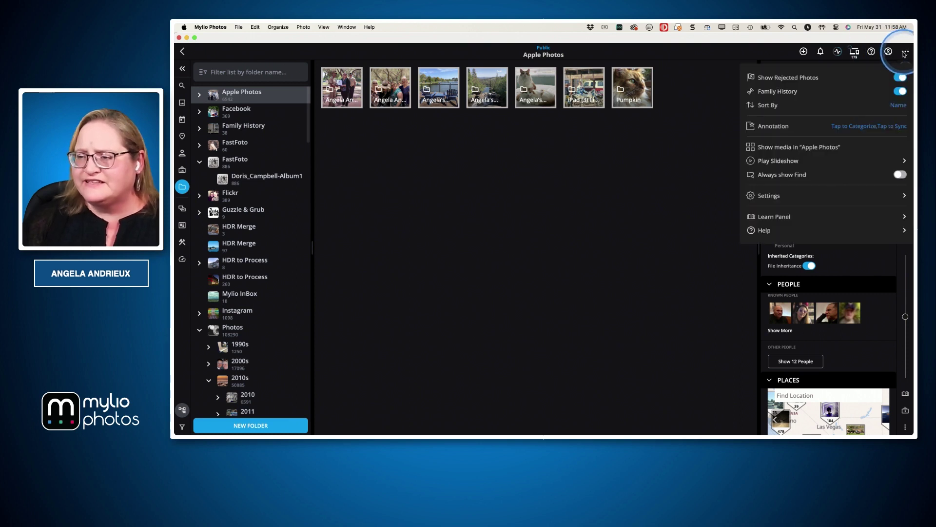
pyautogui.click(817, 147)
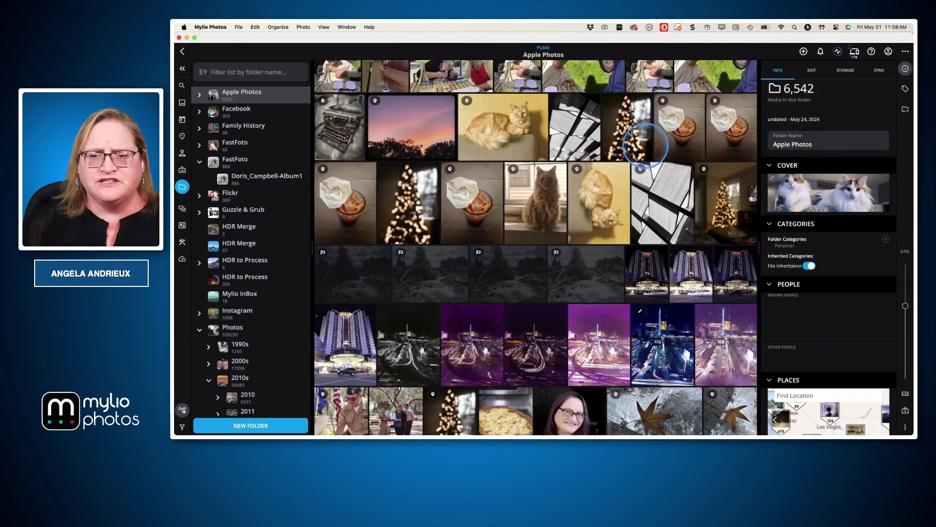
pyautogui.doubleClick(499, 117)
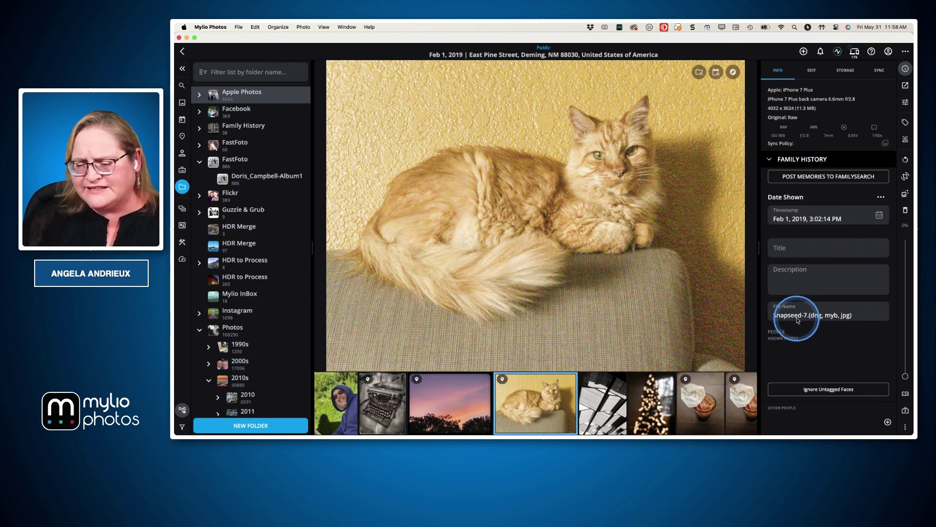
pyautogui.click(664, 412)
pyautogui.click(664, 410)
pyautogui.click(666, 407)
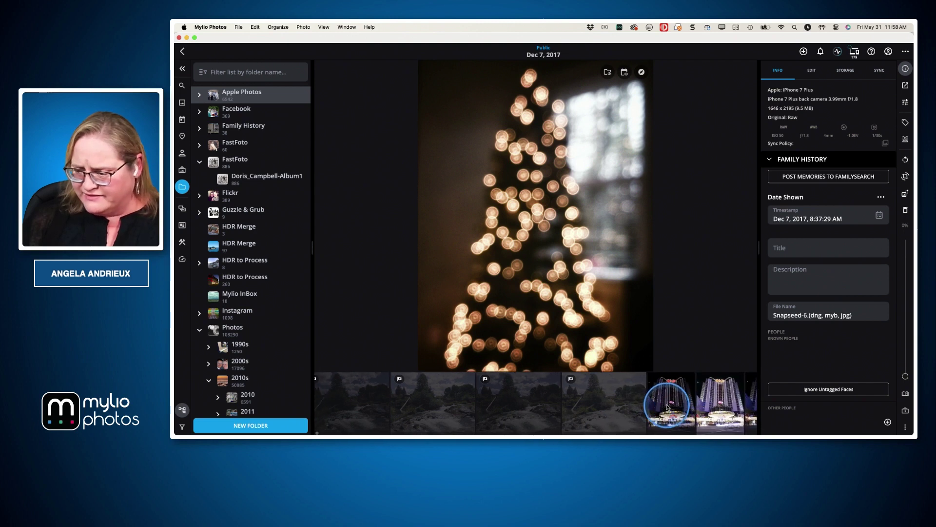
pyautogui.click(675, 405)
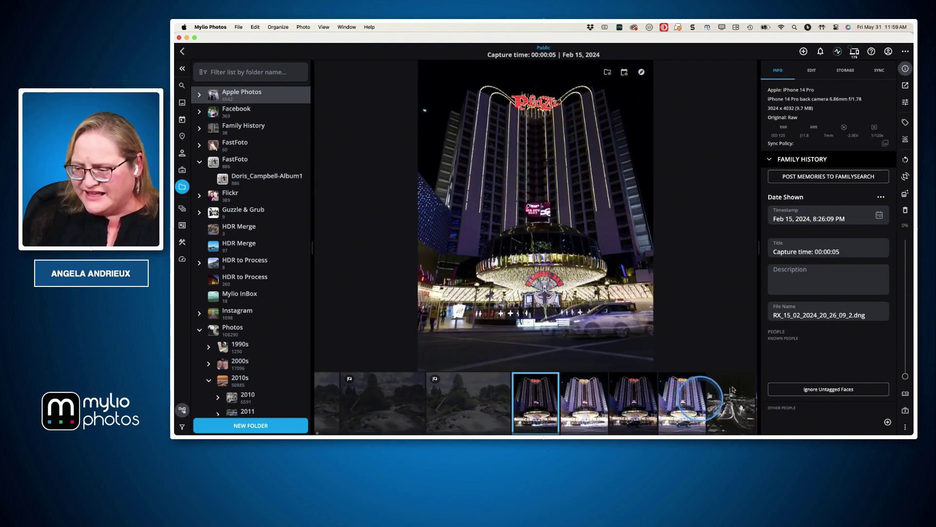
# Check the leaf and cat-in-closet photos' file names, then reveal the 'Must be in Everything Space' point
pyautogui.hscroll(10, 686, 412)
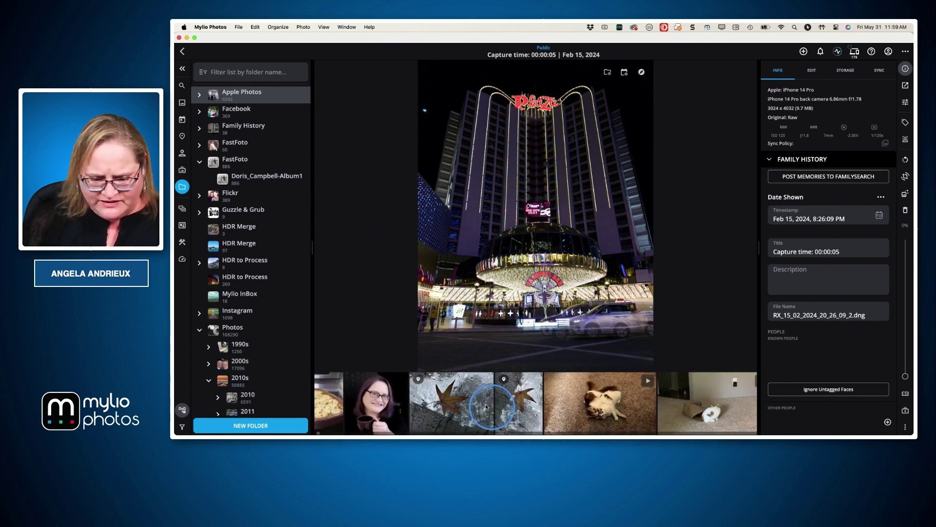
pyautogui.click(454, 400)
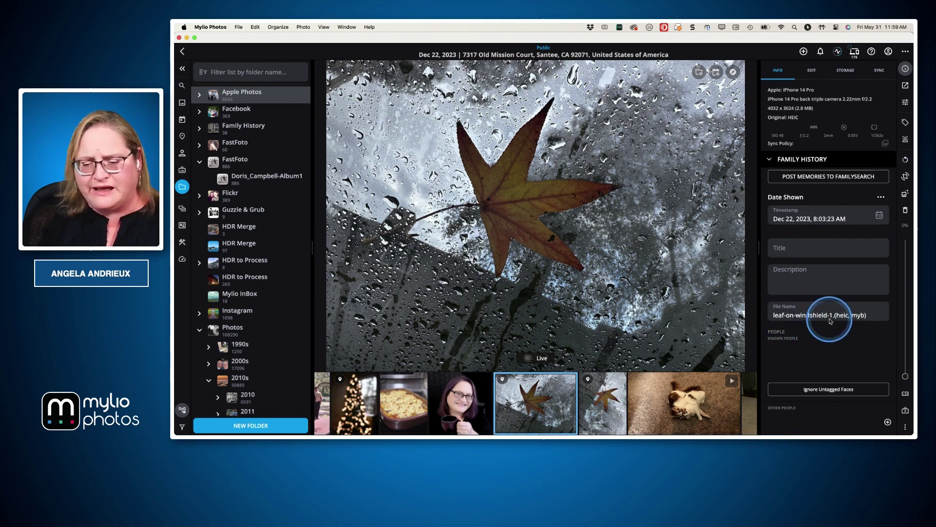
pyautogui.click(608, 414)
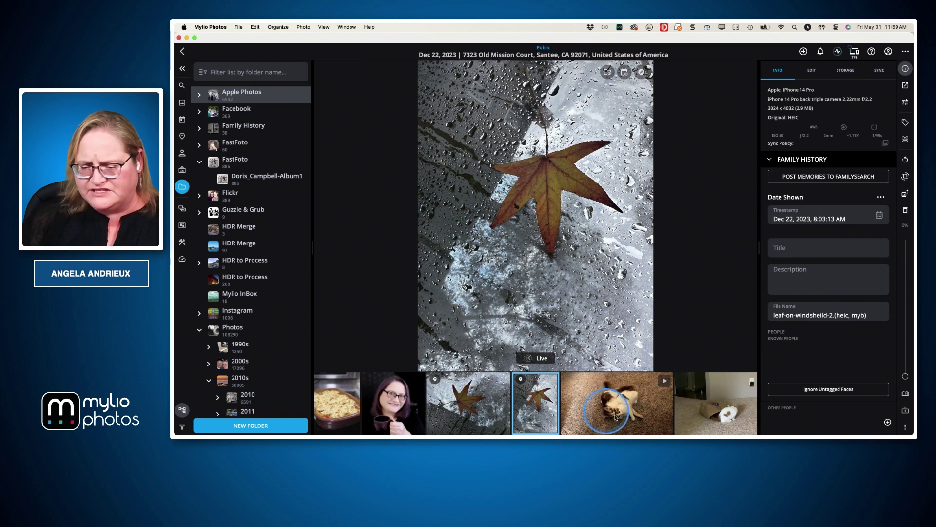
pyautogui.hscroll(6, 712, 414)
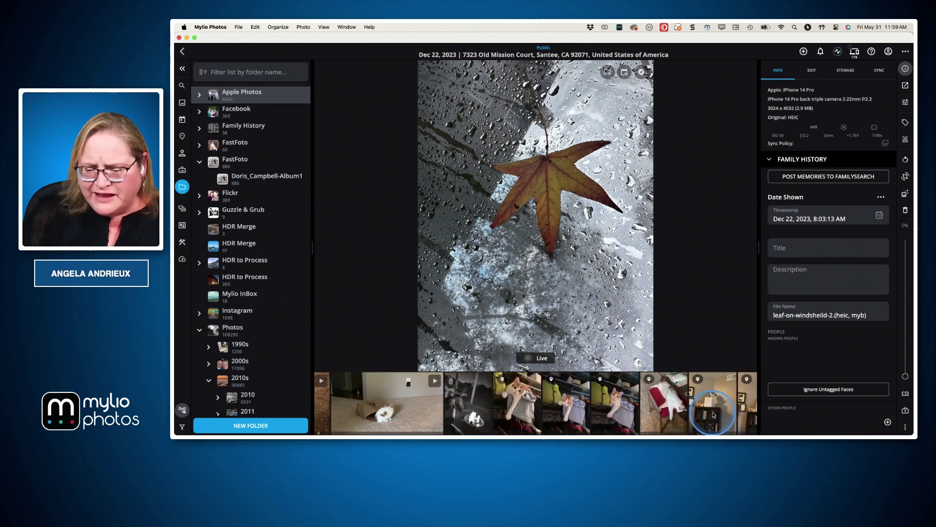
pyautogui.click(527, 407)
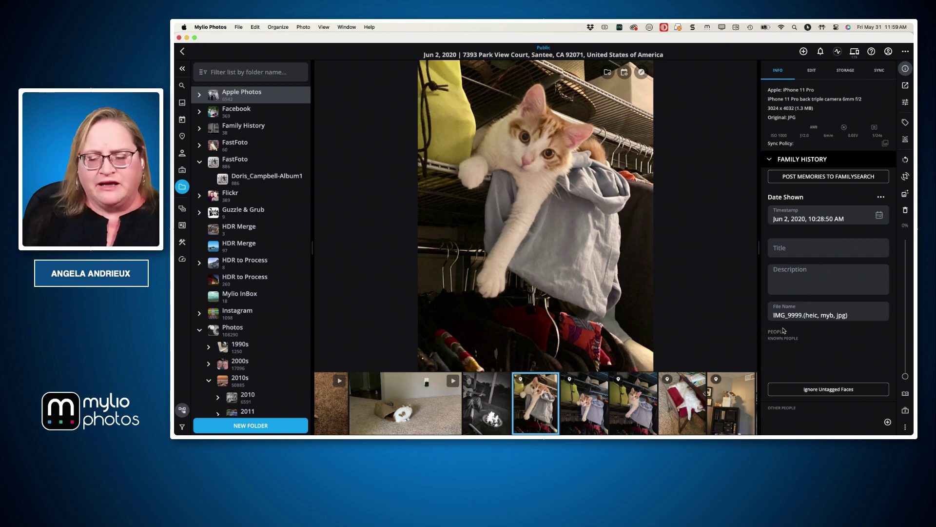
pyautogui.press('super+Tab')
pyautogui.click(737, 279)
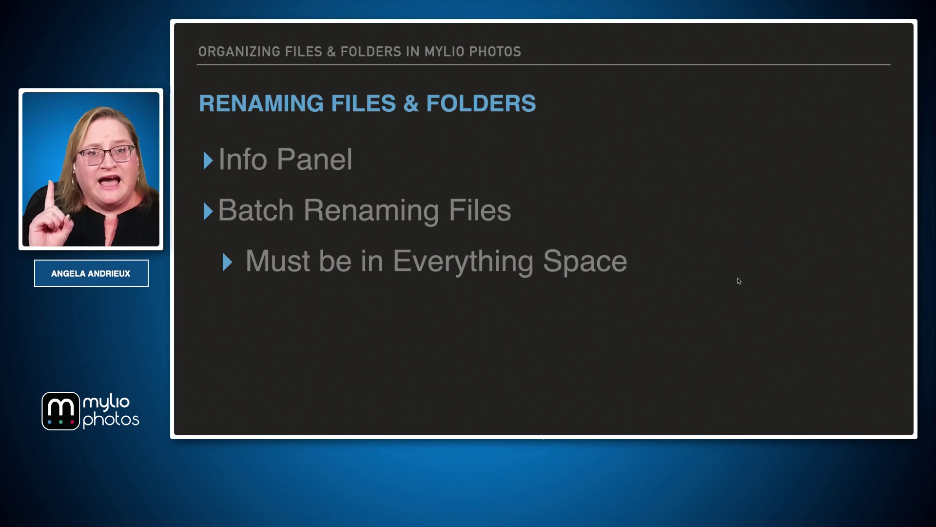
# Return to the cat-in-closet photo (IMG_9999) in Mylio Photos and go to the Folders overview
pyautogui.press('super+Tab')
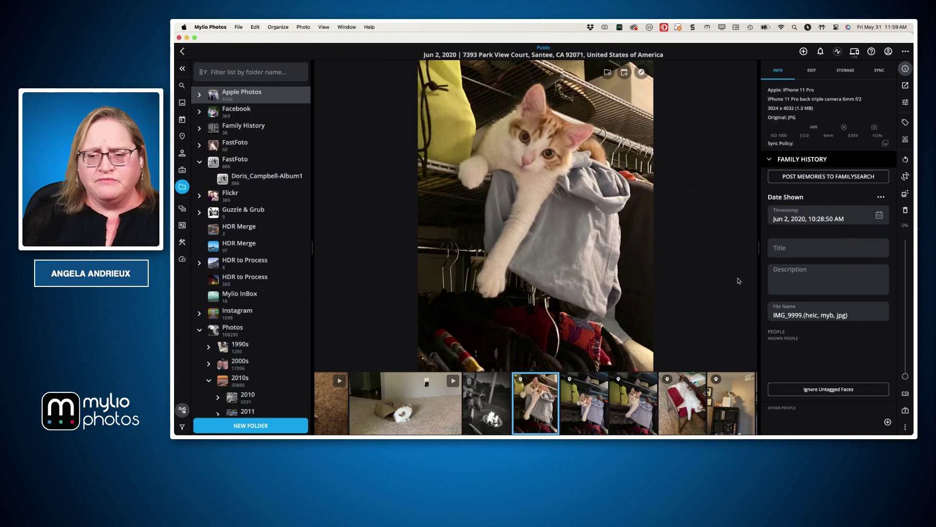
pyautogui.click(661, 199)
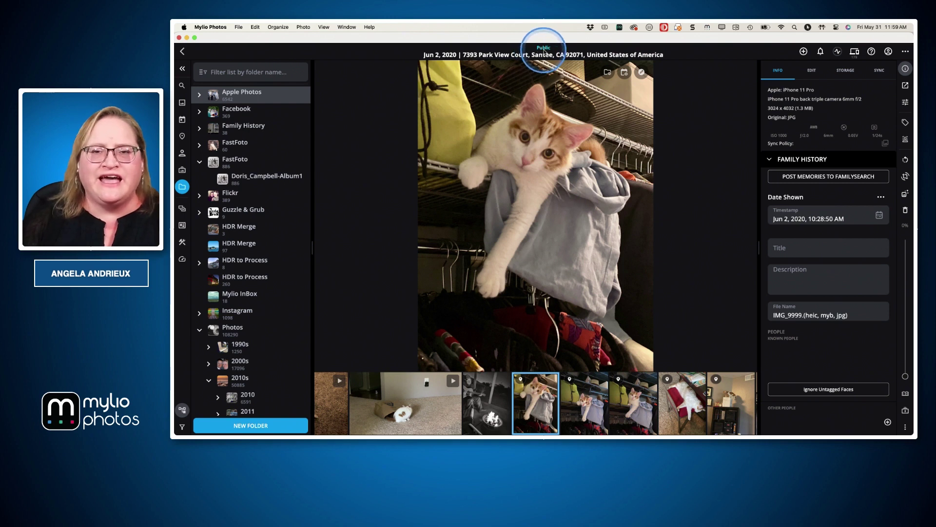
pyautogui.click(183, 188)
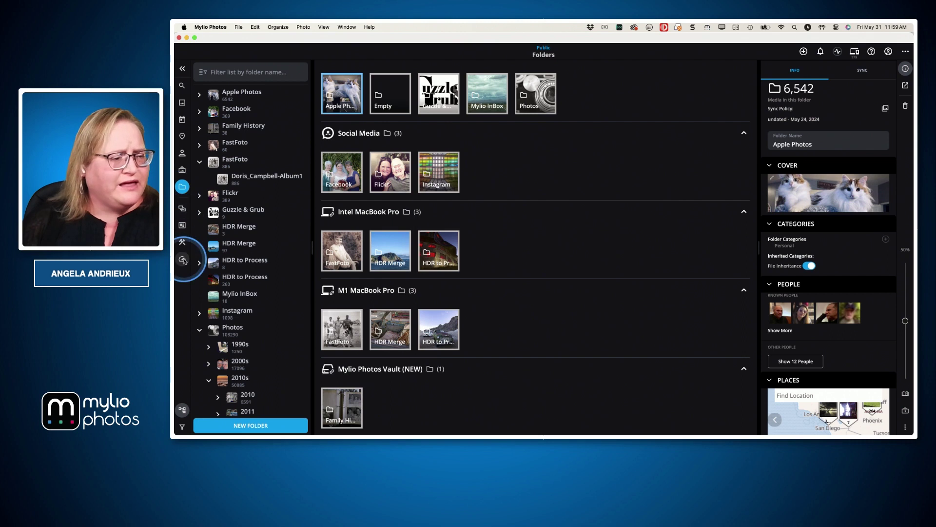
# Switch to the Everything space using its passcode and select the HDR Merge folder
pyautogui.click(181, 210)
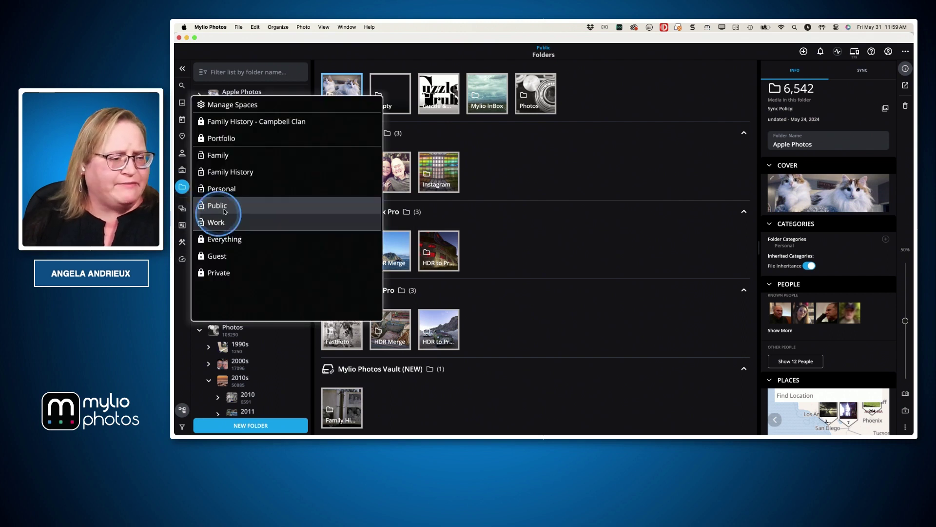
pyautogui.click(218, 241)
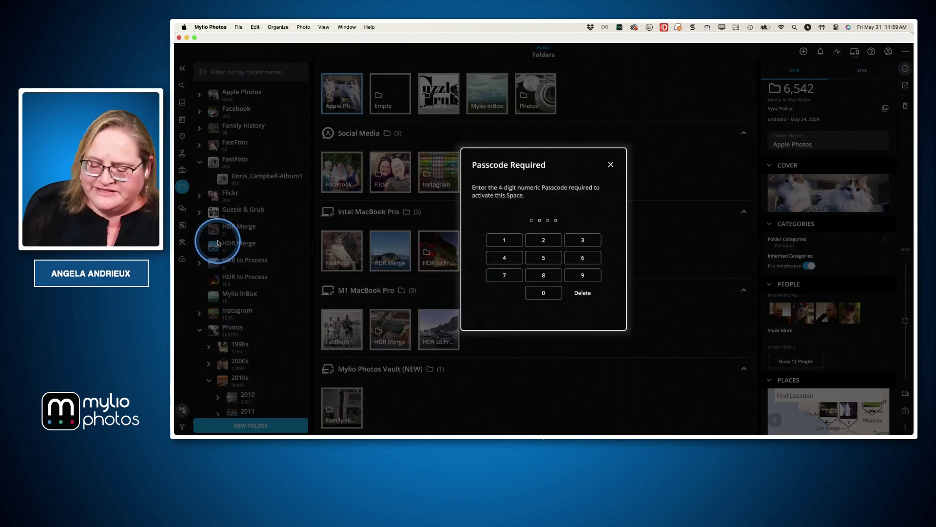
pyautogui.press('1')
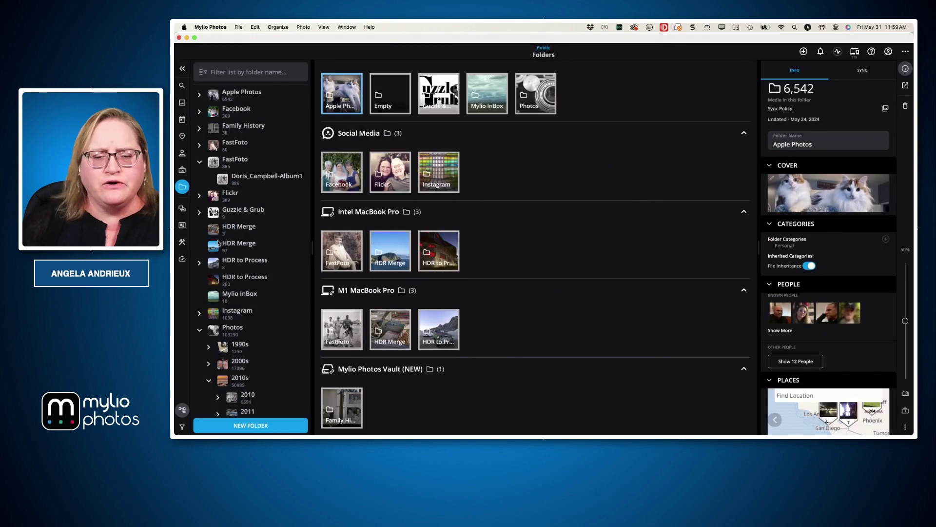
pyautogui.click(517, 203)
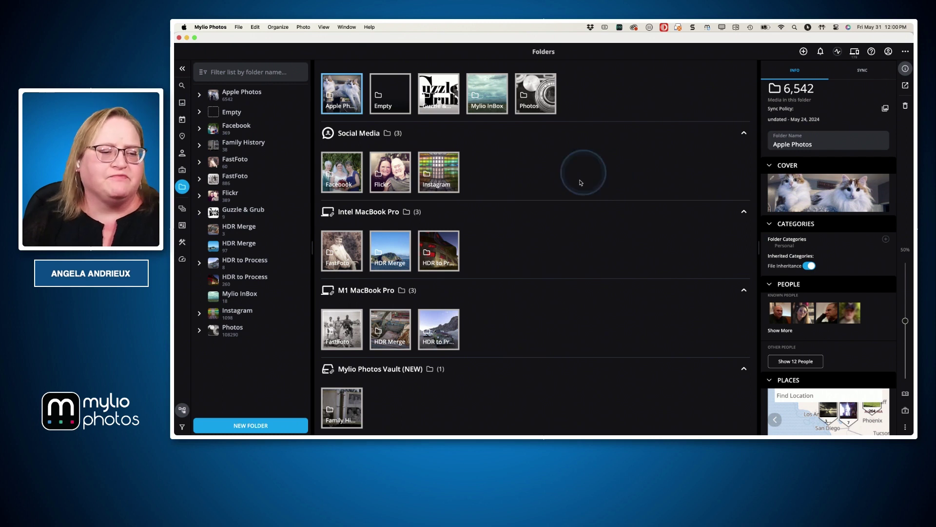
pyautogui.click(394, 262)
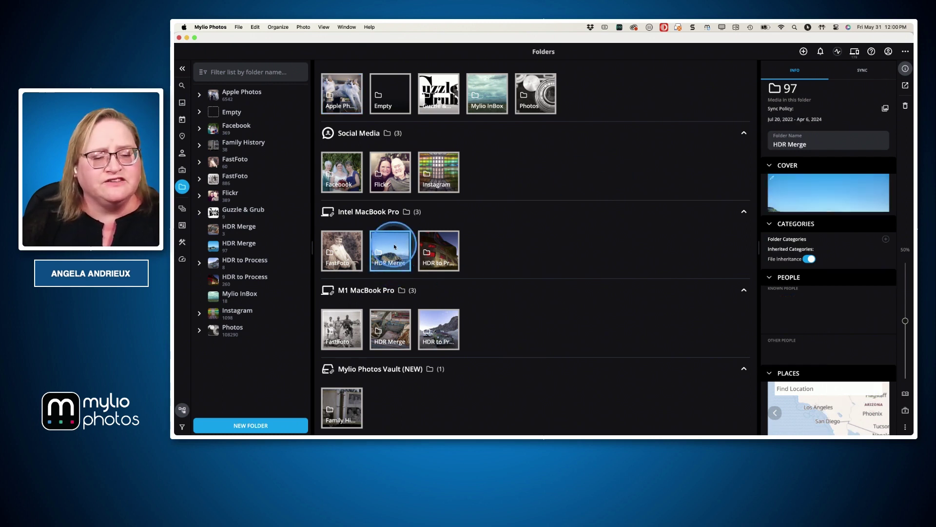
# Reveal the 'Select a folder' bullet on the slide, then return to the HDR Merge folder
pyautogui.hotkey('ctrl', 'Right')
pyautogui.press('Right')
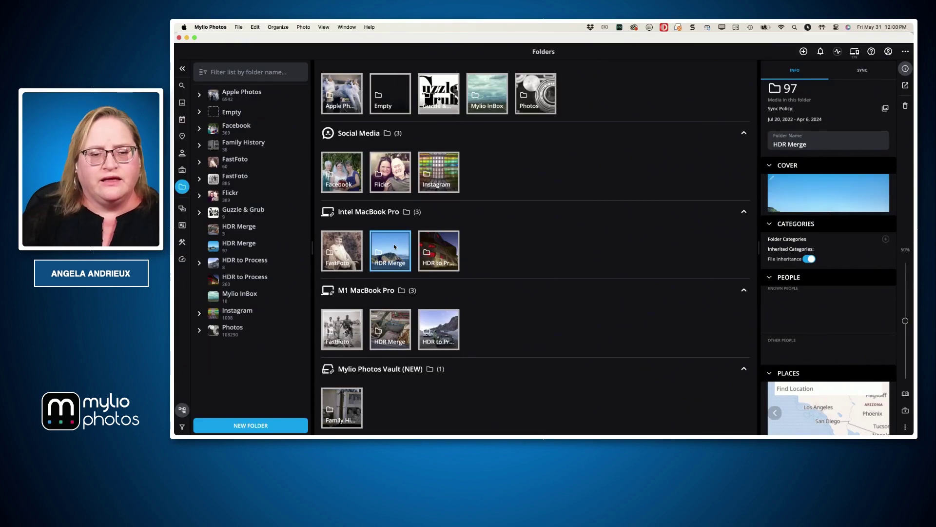
pyautogui.click(397, 249)
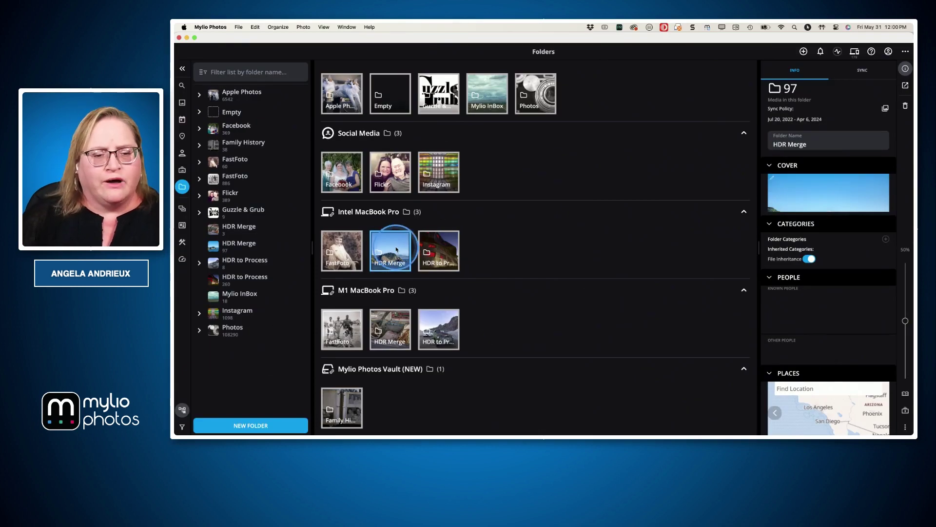
# Open Rename Files for the HDR Merge folder and view the Custom rename pattern
pyautogui.rightClick(395, 249)
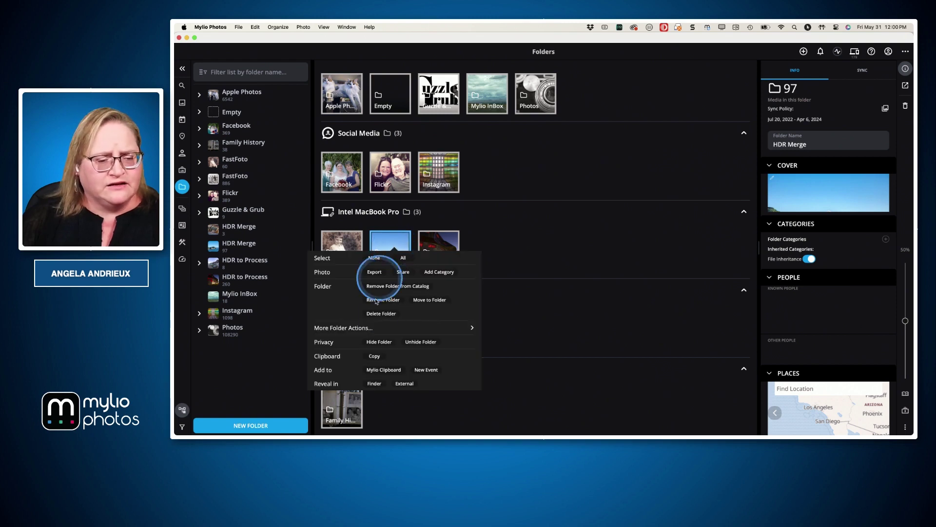
pyautogui.click(363, 329)
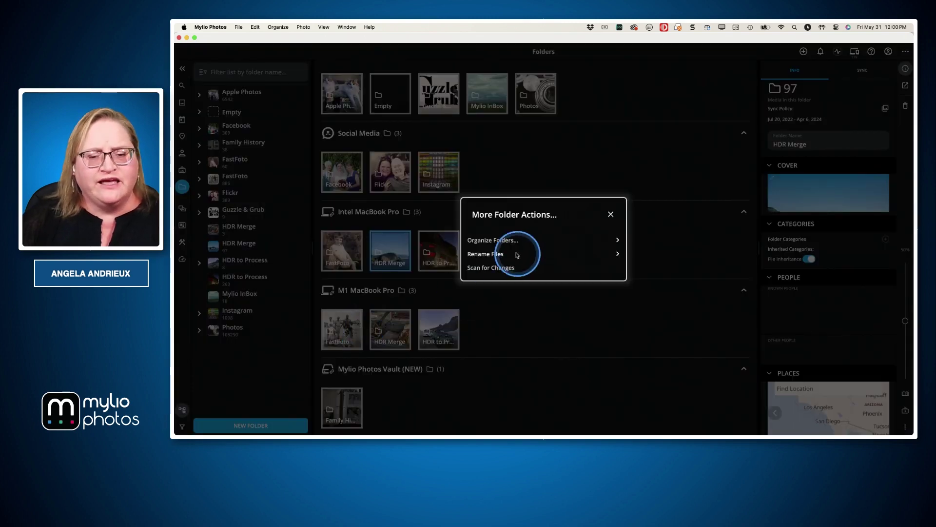
pyautogui.click(495, 254)
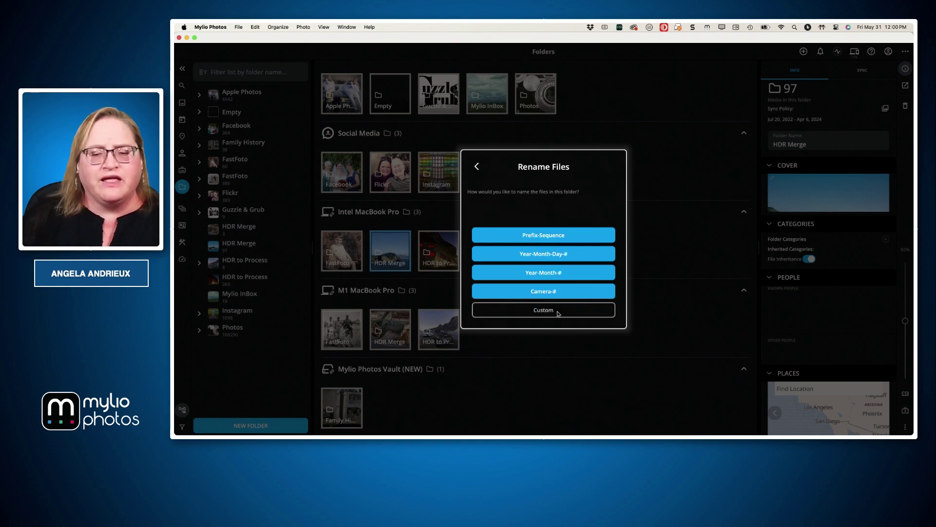
pyautogui.click(559, 313)
pyautogui.scroll(-4, 538, 254)
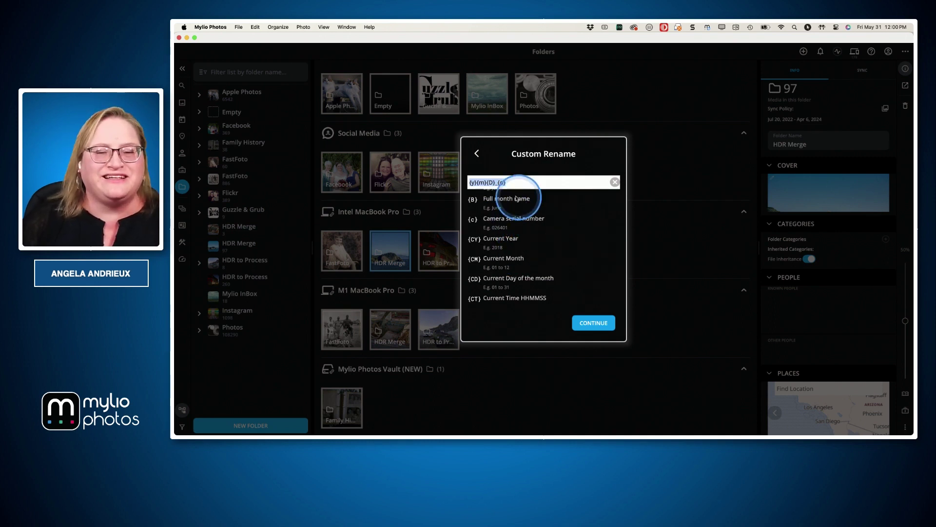
# Close the rename dialog without renaming and advance to the 'Moving Files & Folders' slide
pyautogui.click(476, 154)
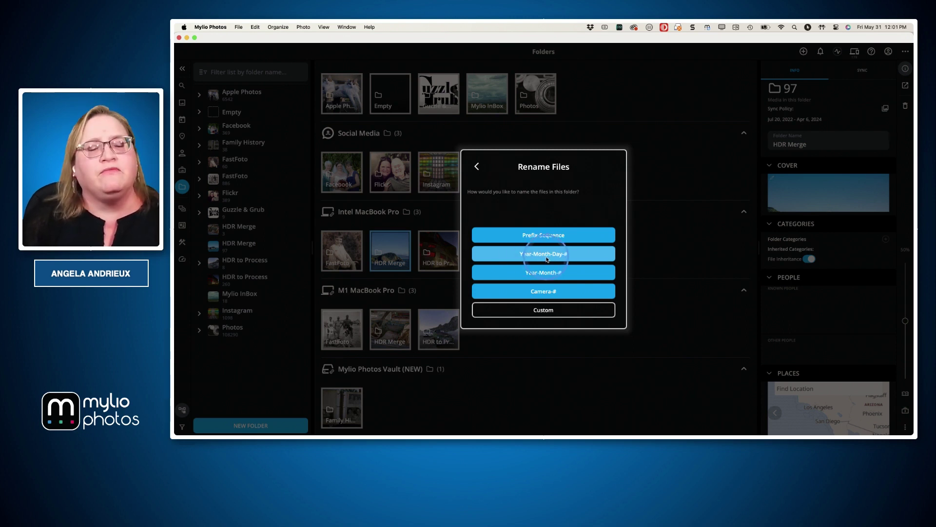
pyautogui.click(477, 166)
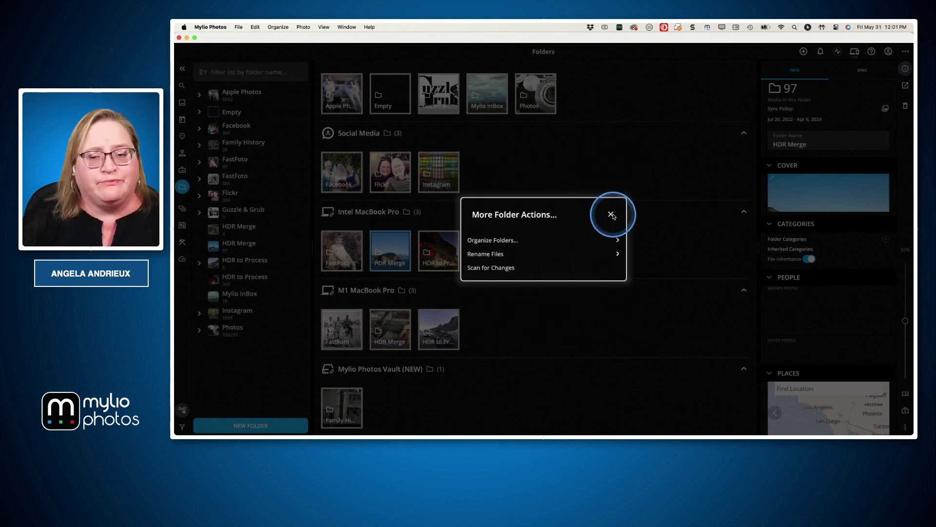
pyautogui.click(611, 214)
pyautogui.press('super+Tab')
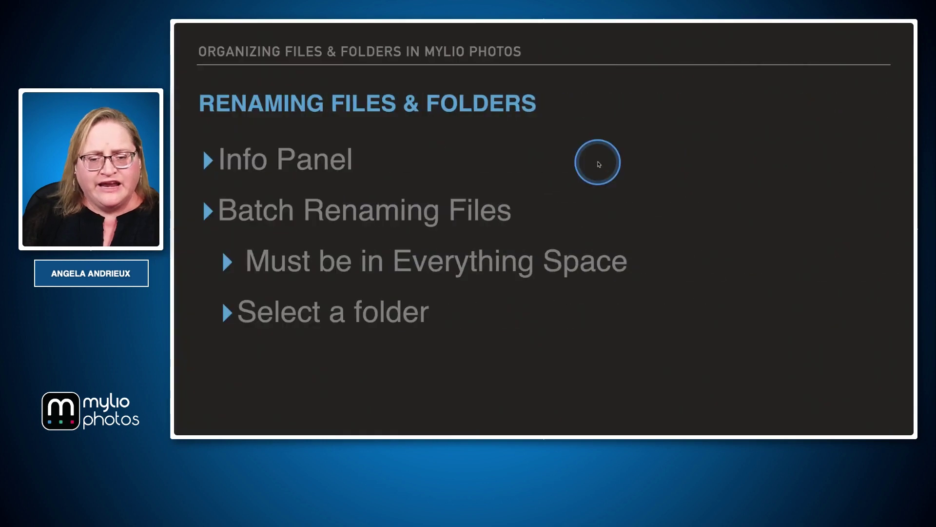
pyautogui.press('Right')
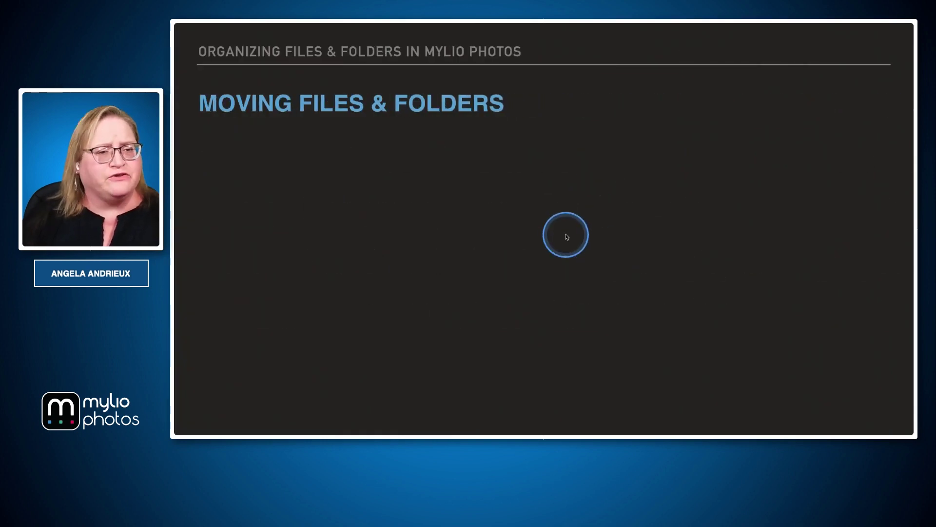
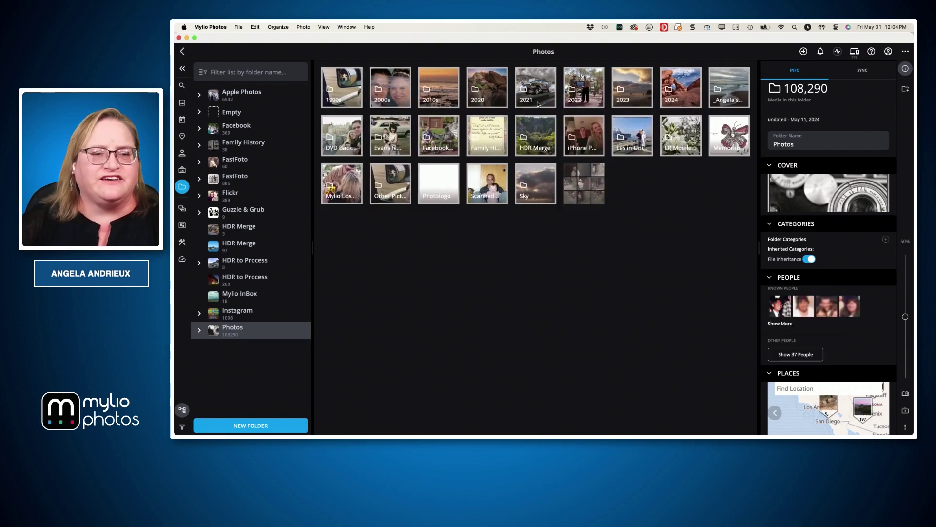
# Open the Facebook Photos folder and start a Move to Folder on the Untitled album
pyautogui.click(441, 142)
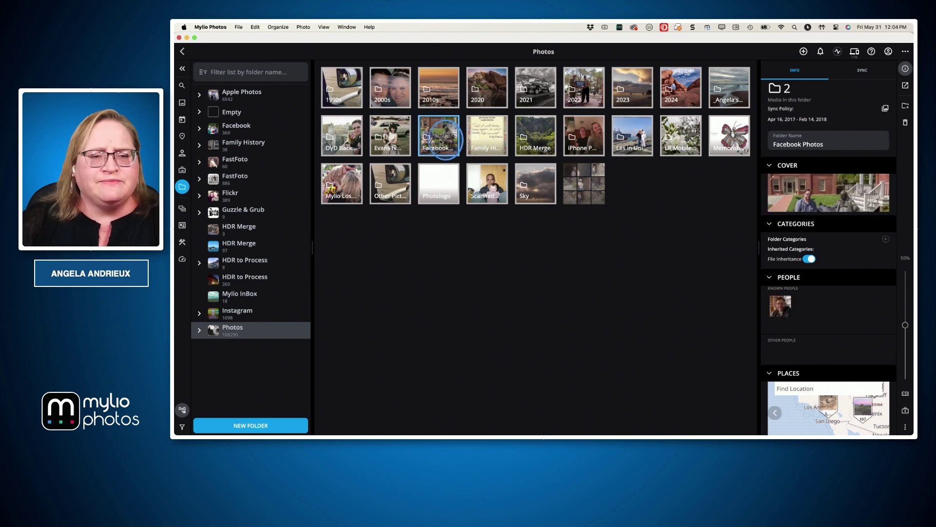
pyautogui.doubleClick(441, 141)
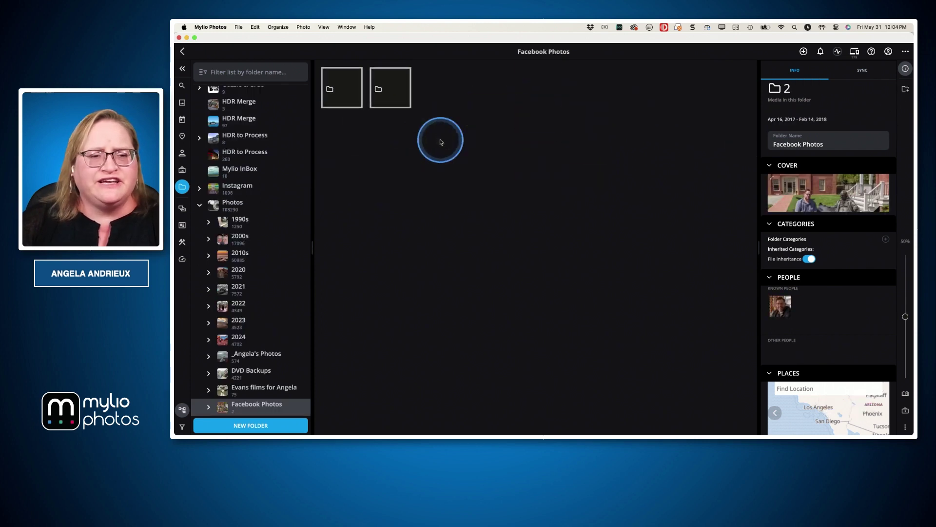
pyautogui.click(389, 91)
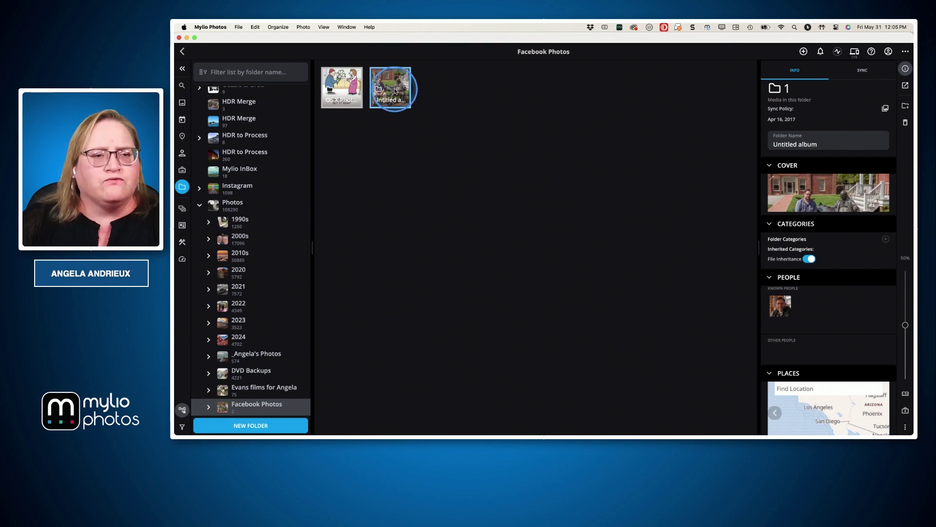
pyautogui.rightClick(395, 91)
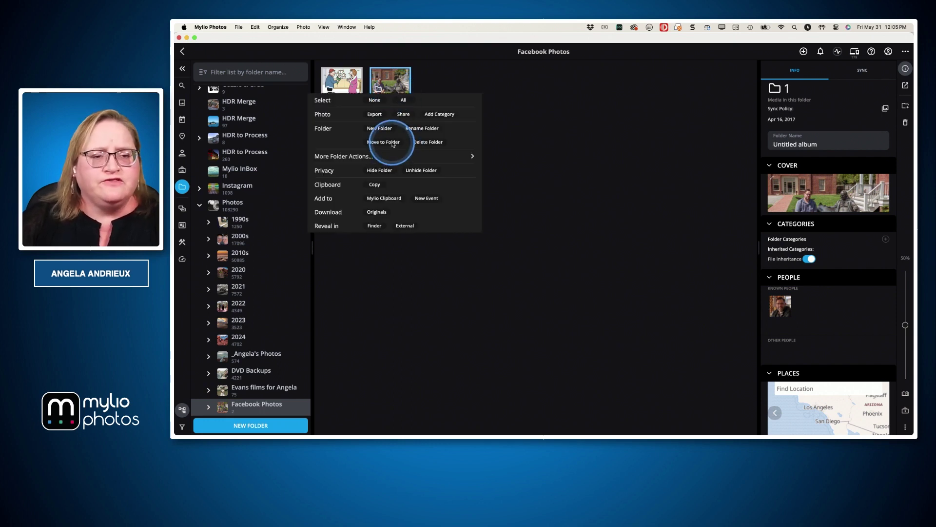
pyautogui.click(393, 142)
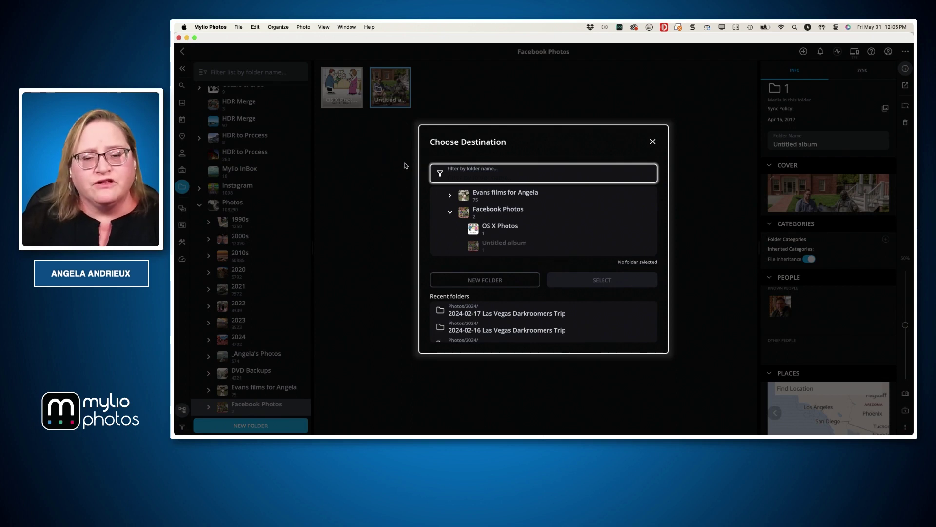
# Browse the destinations, selecting Facebook, then close the Choose Destination dialog without moving
pyautogui.scroll(1, 470, 223)
pyautogui.scroll(10, 469, 224)
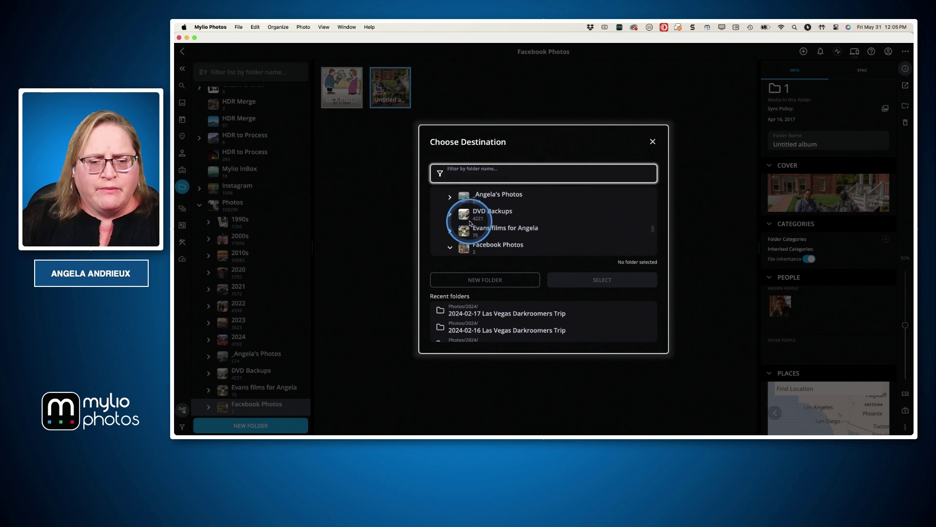
pyautogui.scroll(4, 469, 223)
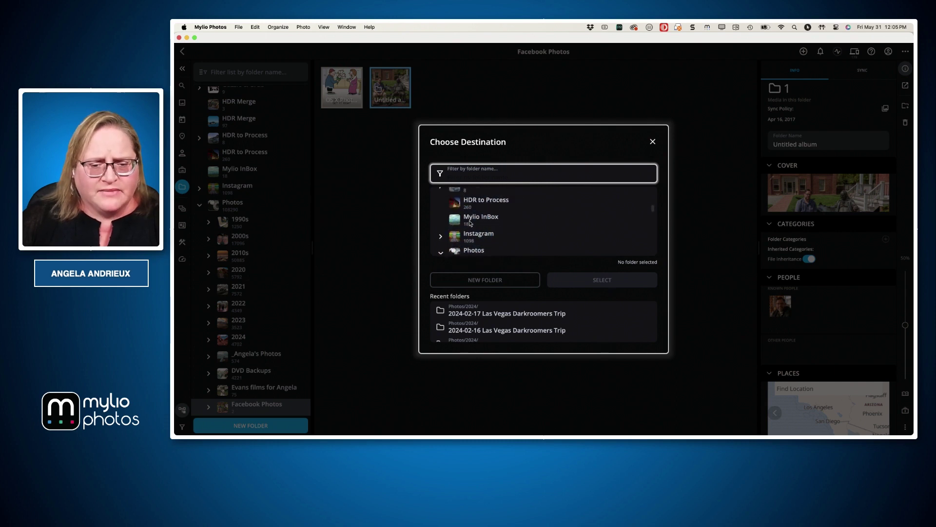
pyautogui.scroll(6, 470, 223)
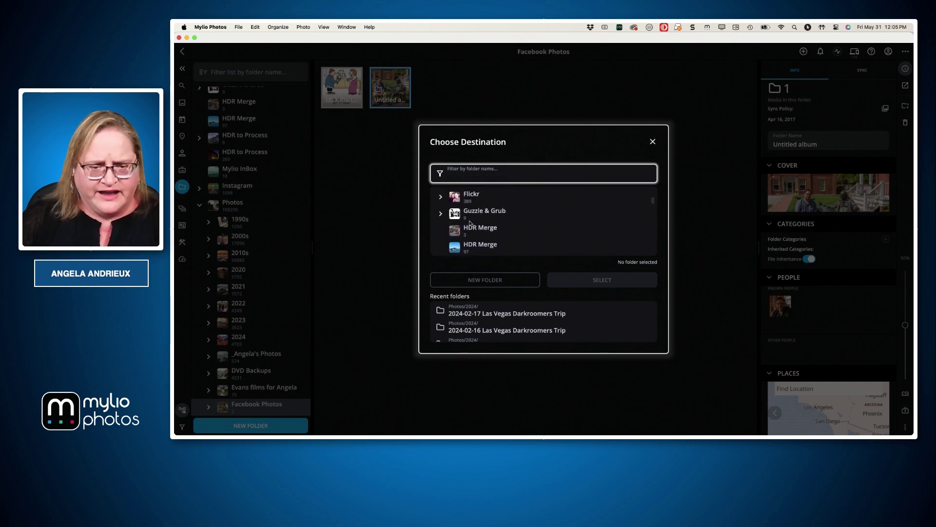
pyautogui.scroll(3, 469, 223)
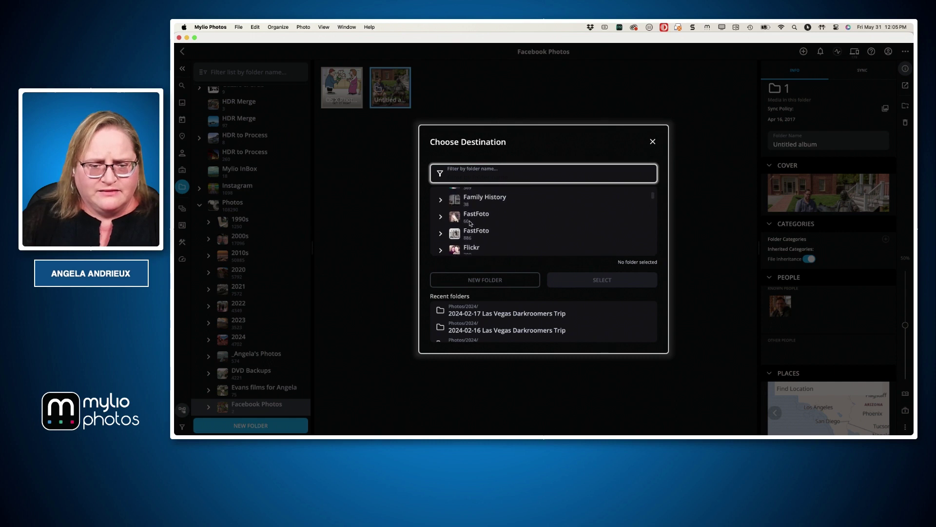
pyautogui.click(468, 224)
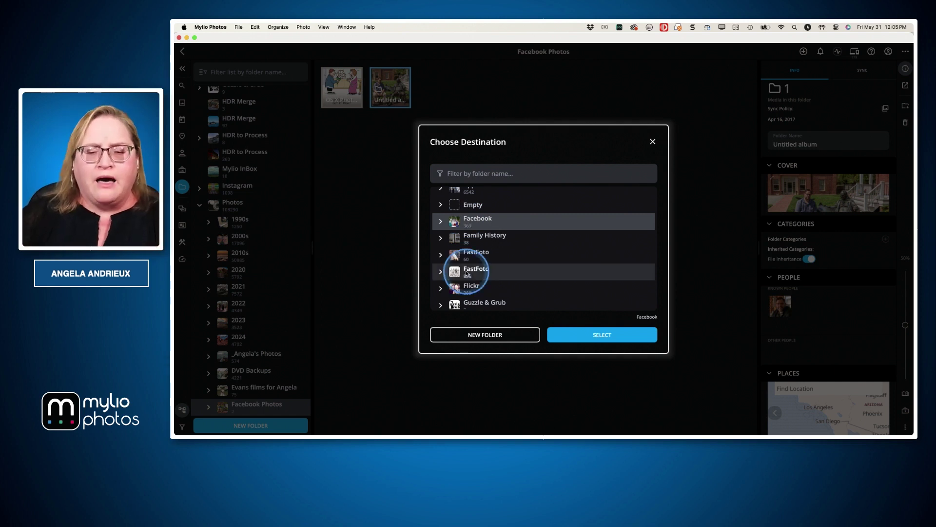
pyautogui.click(652, 142)
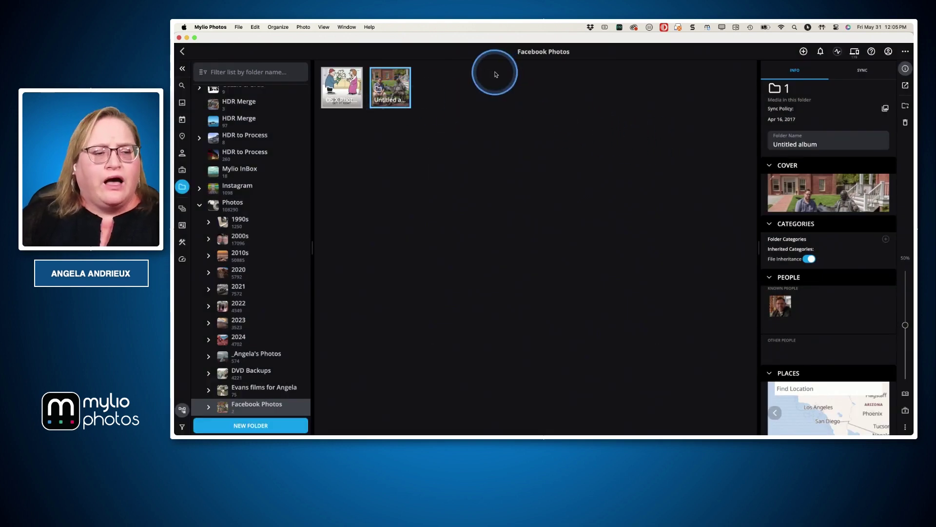
# Switch to the Public space and open the Untitled album
pyautogui.click(183, 208)
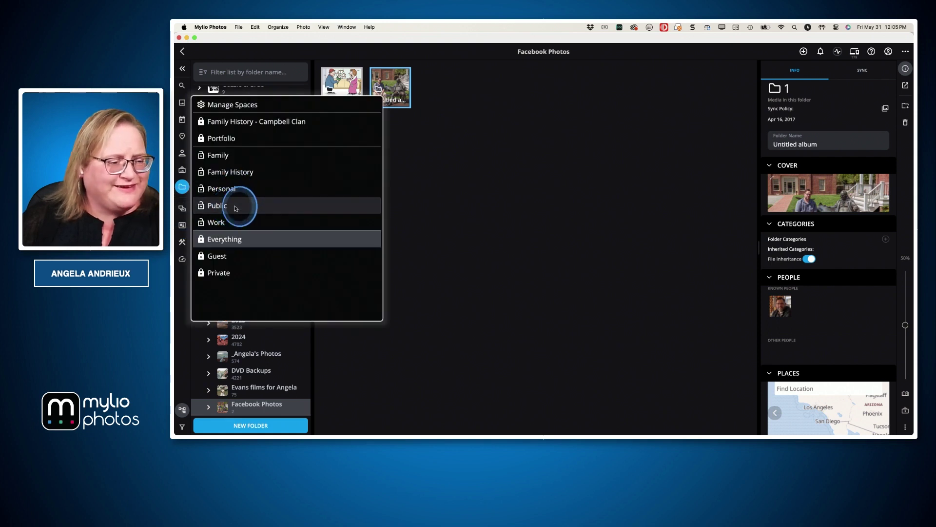
pyautogui.click(235, 207)
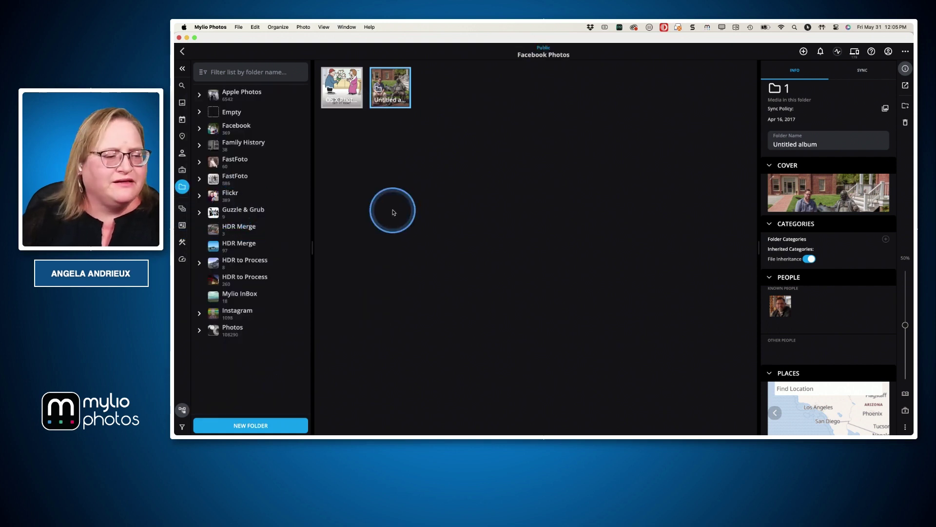
pyautogui.doubleClick(394, 92)
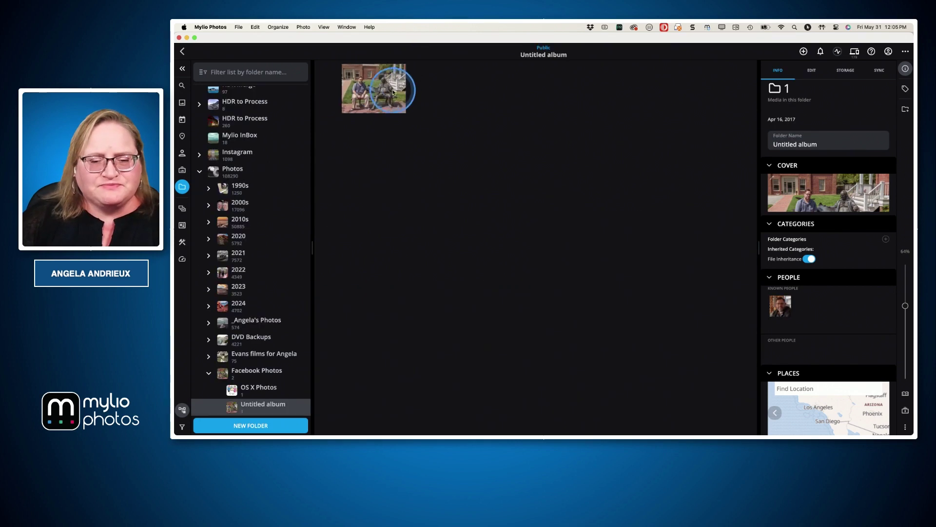
# Start a Move to Folder on the album's photo, cancel it, and switch to Keynote
pyautogui.click(363, 102)
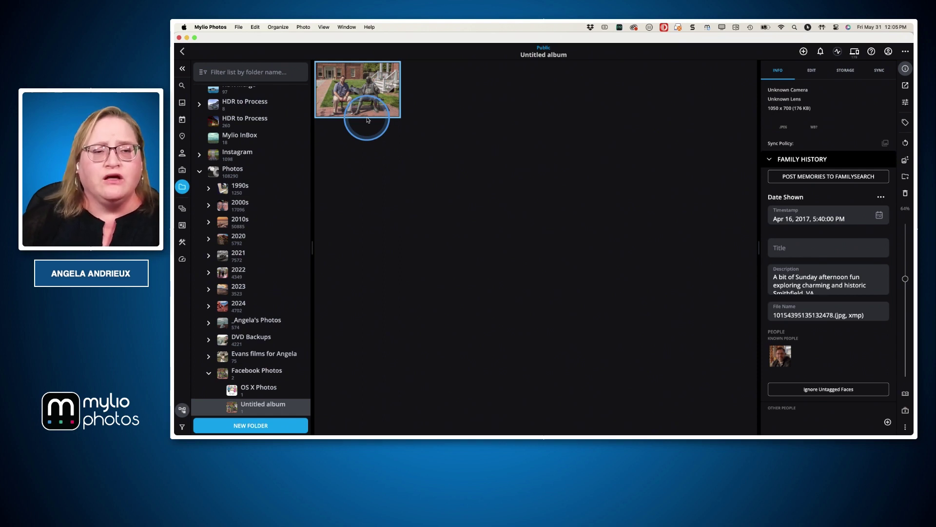
pyautogui.click(377, 79)
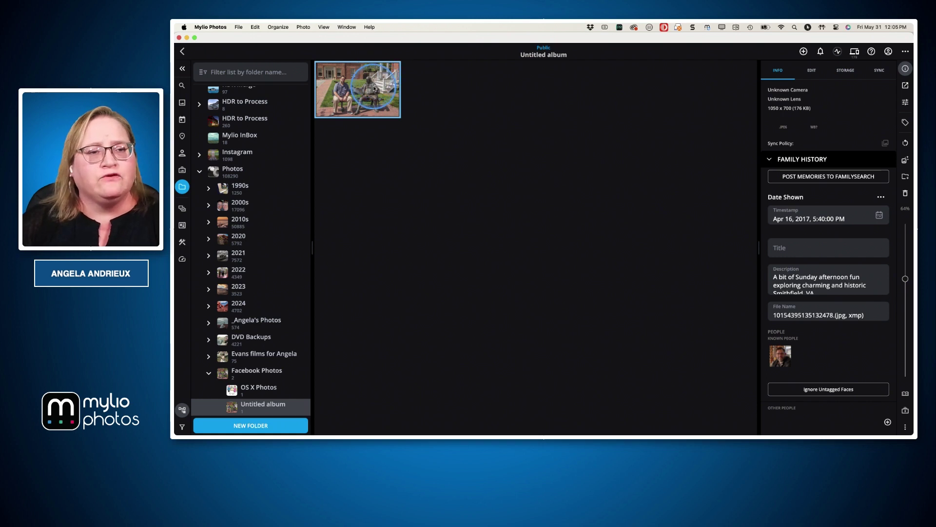
pyautogui.rightClick(375, 89)
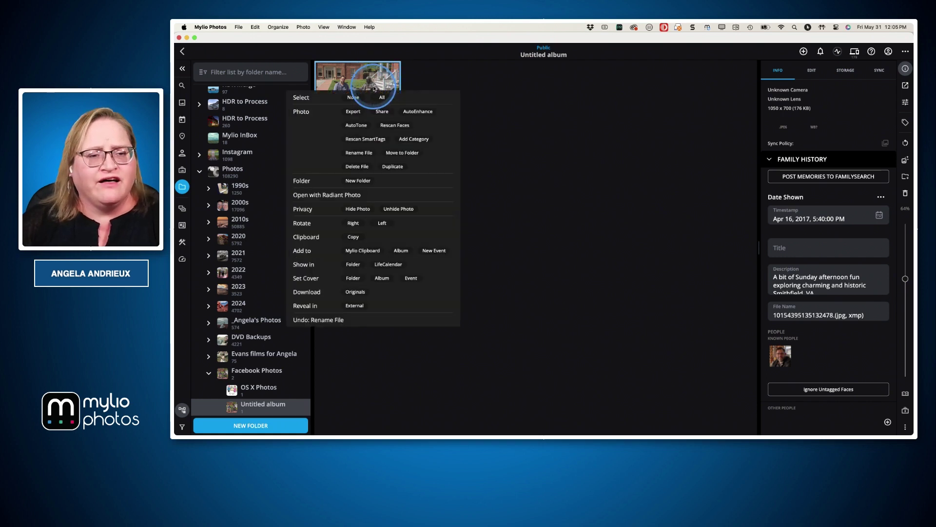
pyautogui.click(399, 154)
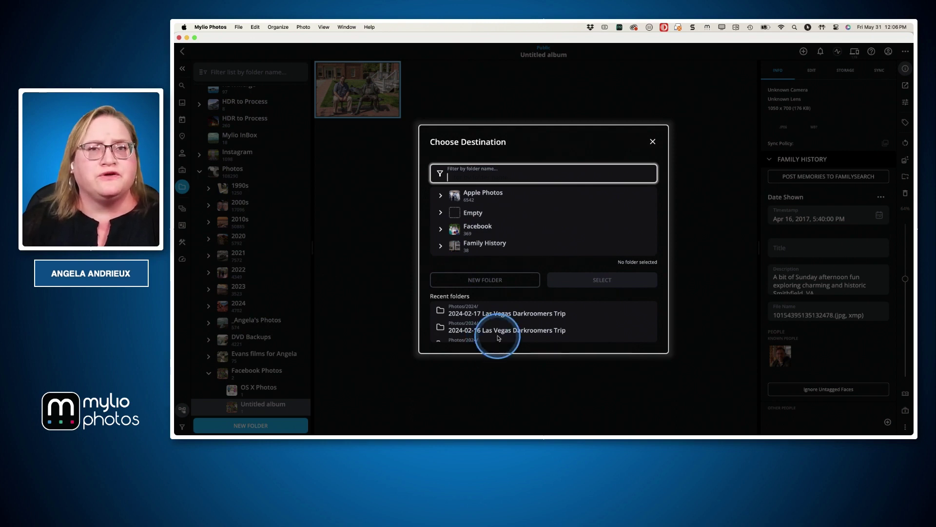
pyautogui.click(652, 141)
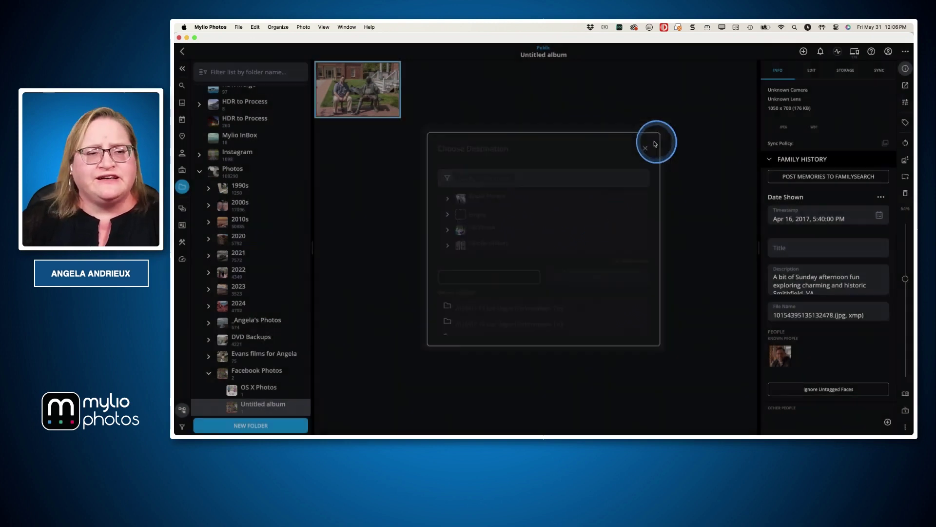
pyautogui.press('super+Tab')
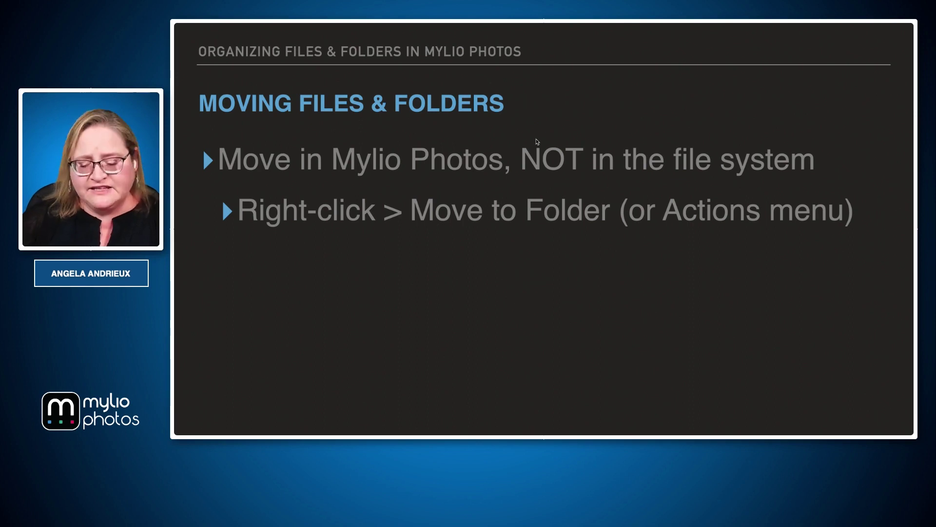
pyautogui.press('Right')
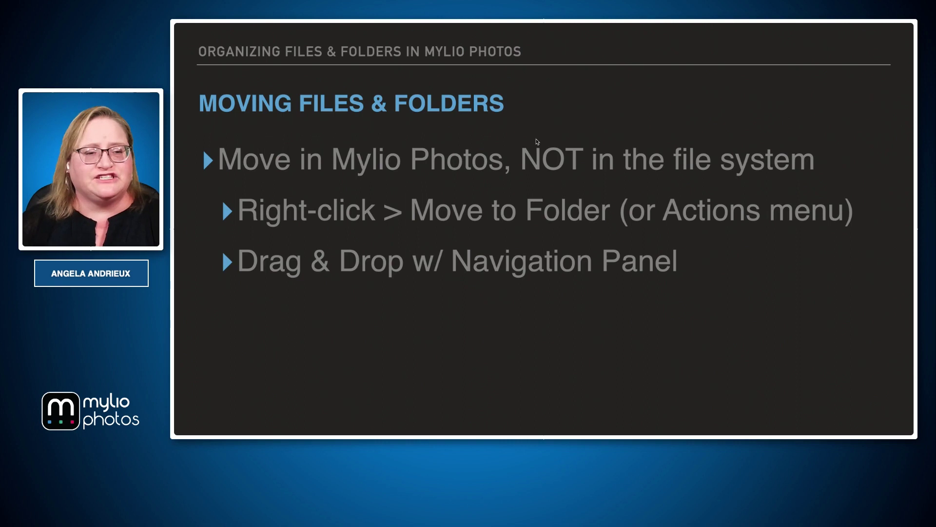
pyautogui.press('super+Tab')
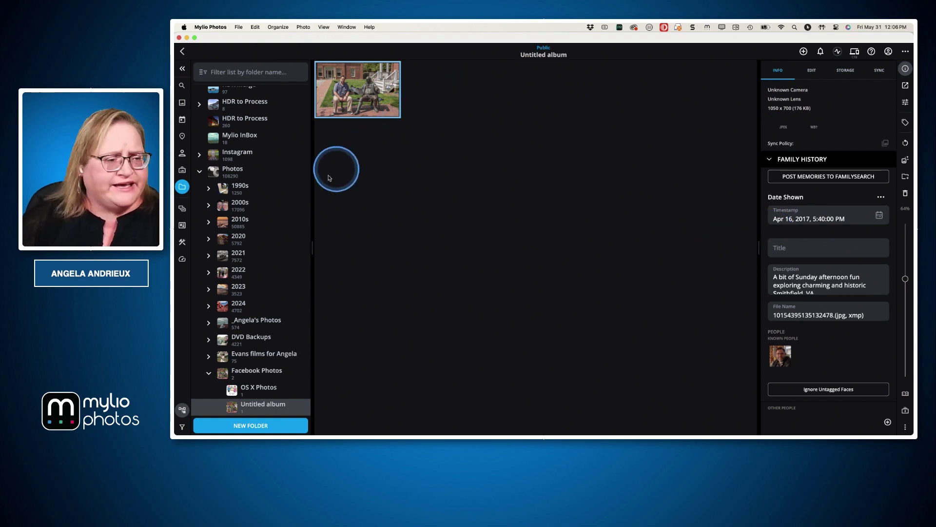
# Drag the photo onto Apple Photos, confirm the move, and return to Facebook Photos
pyautogui.scroll(1, 275, 230)
pyautogui.scroll(5, 275, 231)
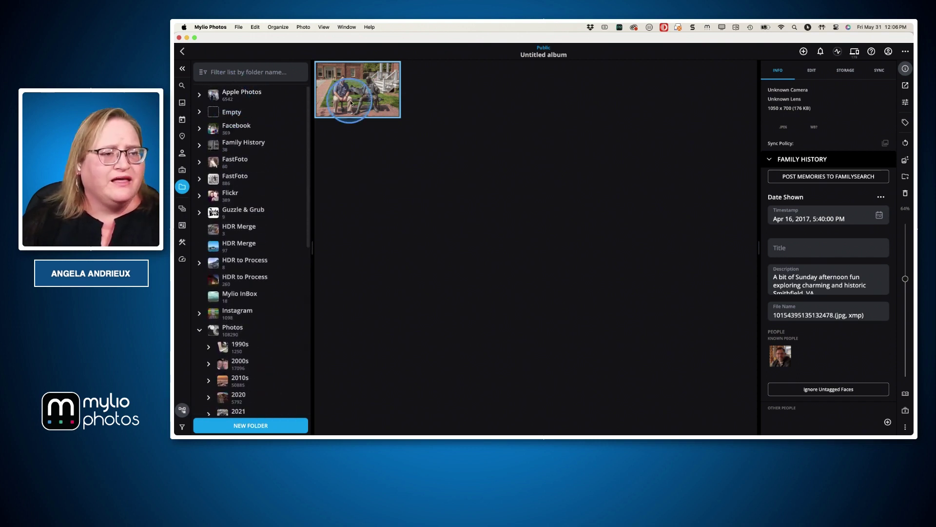
pyautogui.moveTo(356, 97); pyautogui.dragTo(267, 95)
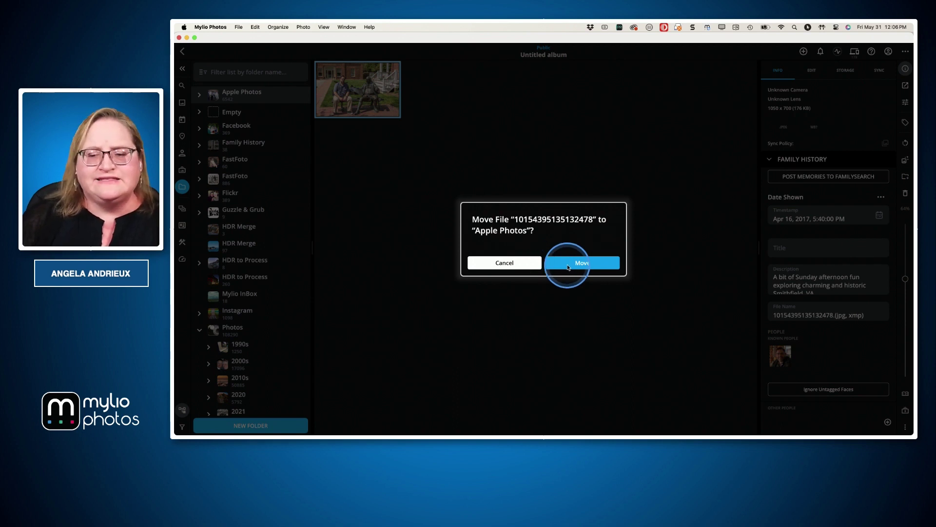
pyautogui.click(559, 263)
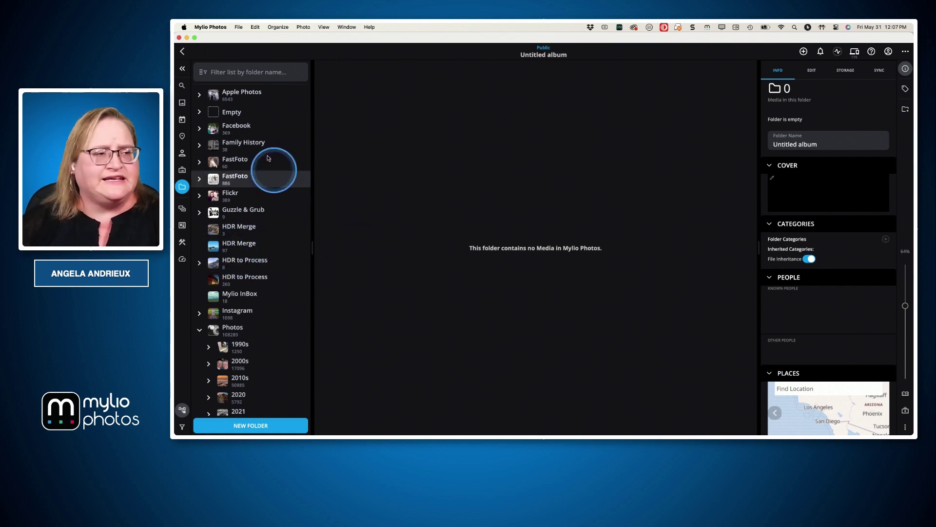
pyautogui.click(182, 52)
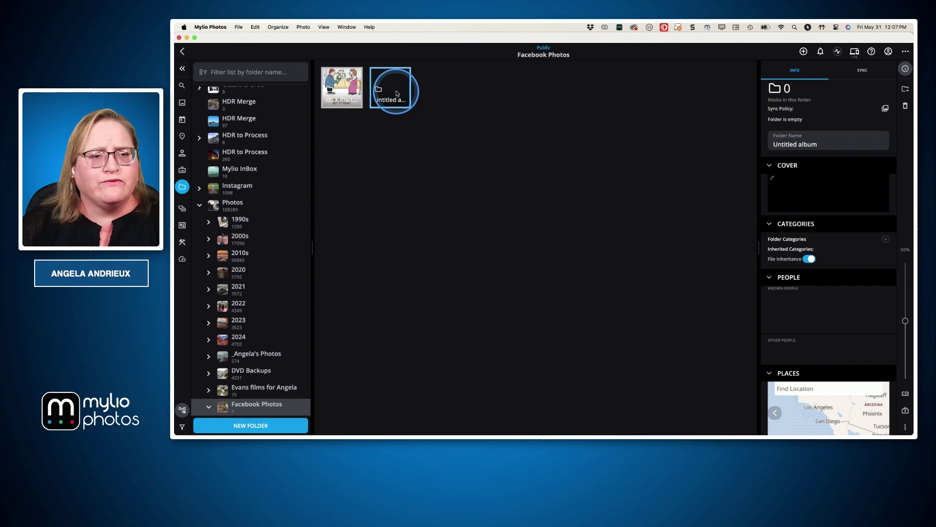
# Delete the empty Untitled album folder, then switch to the presentation slide
pyautogui.rightClick(397, 93)
pyautogui.click(423, 145)
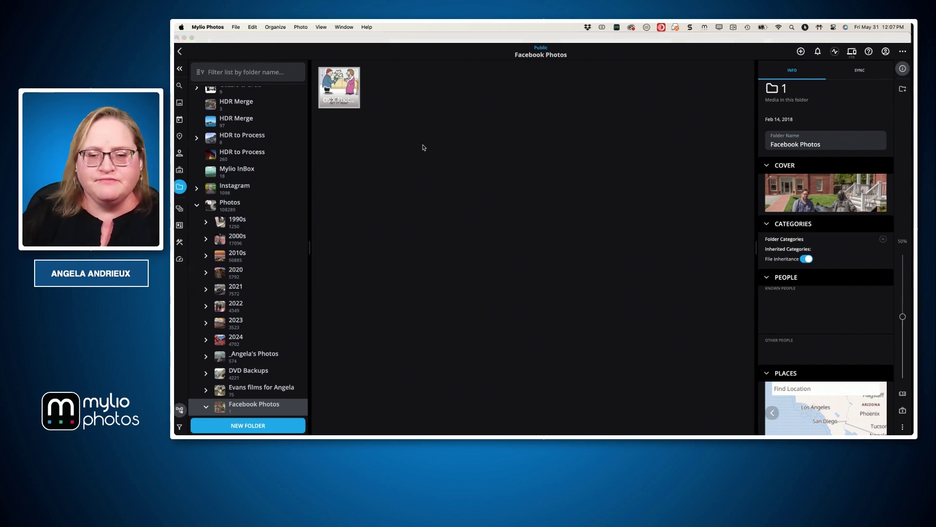
pyautogui.press('super+Tab')
# Reveal the Mylio Clipboard bullet on the slide and return to Mylio Photos
pyautogui.press('Right')
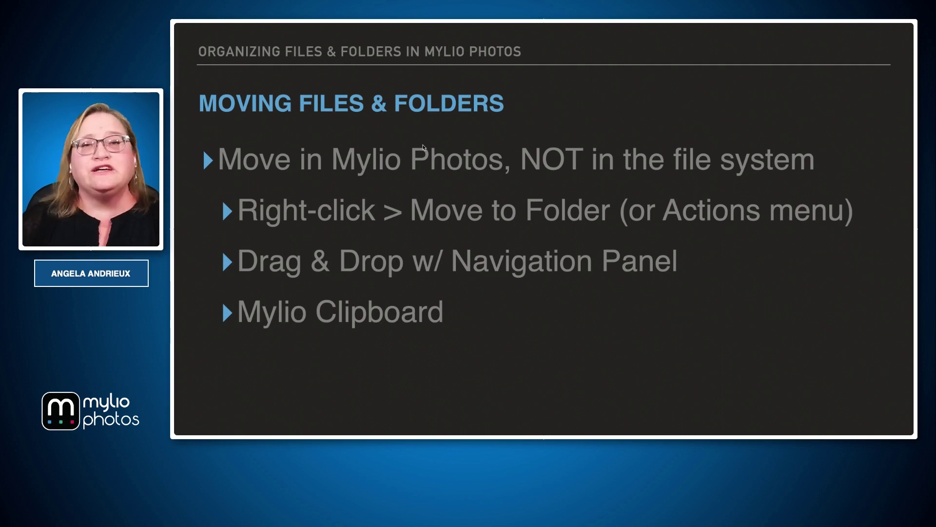
pyautogui.press('super+Tab')
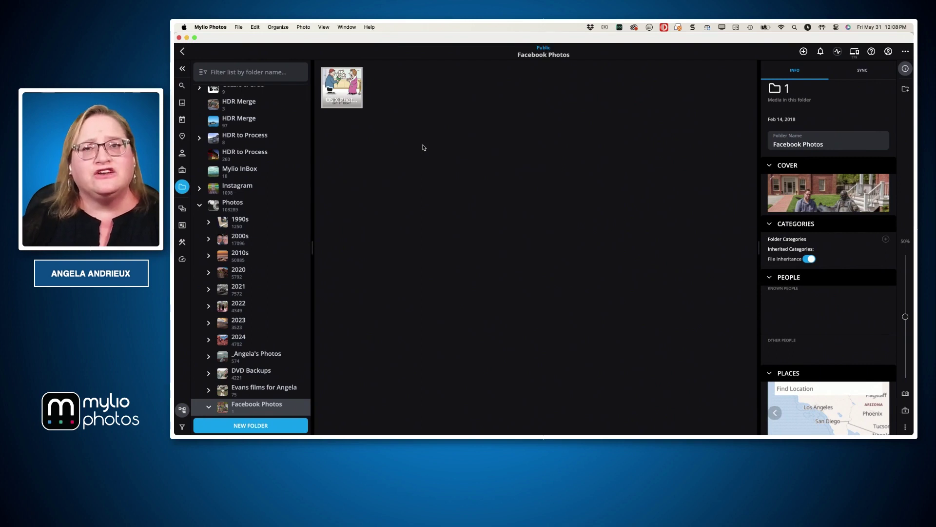
# Open OS X Photos and drag its comic photo onto the Mylio Clipboard tray
pyautogui.doubleClick(344, 87)
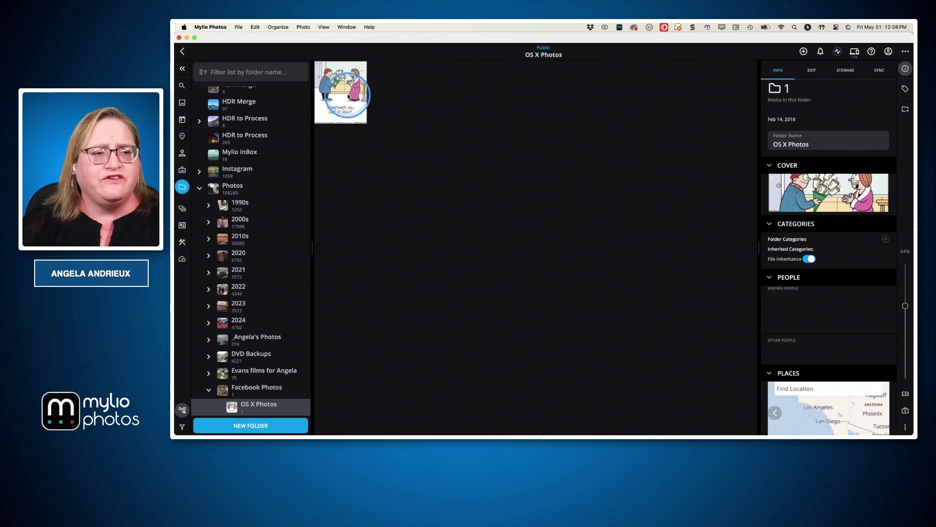
pyautogui.moveTo(348, 93); pyautogui.dragTo(508, 415)
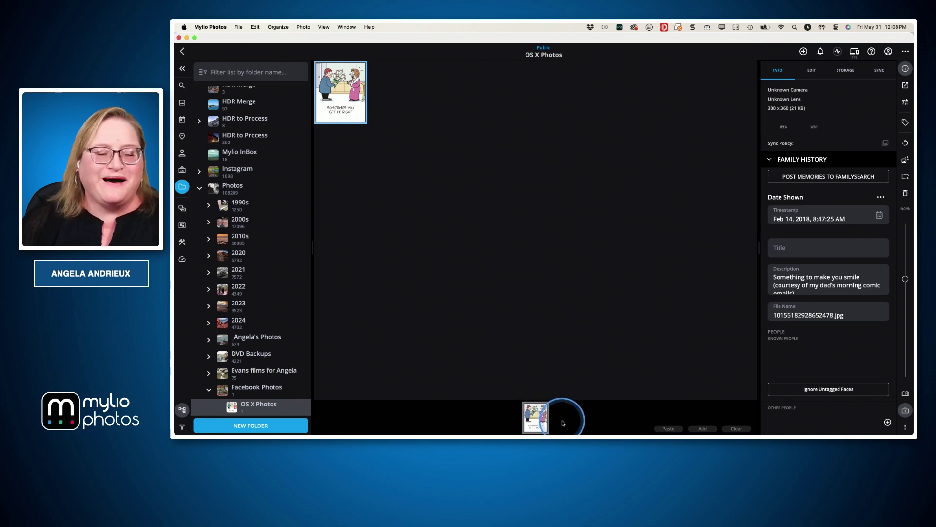
pyautogui.scroll(-6, 262, 312)
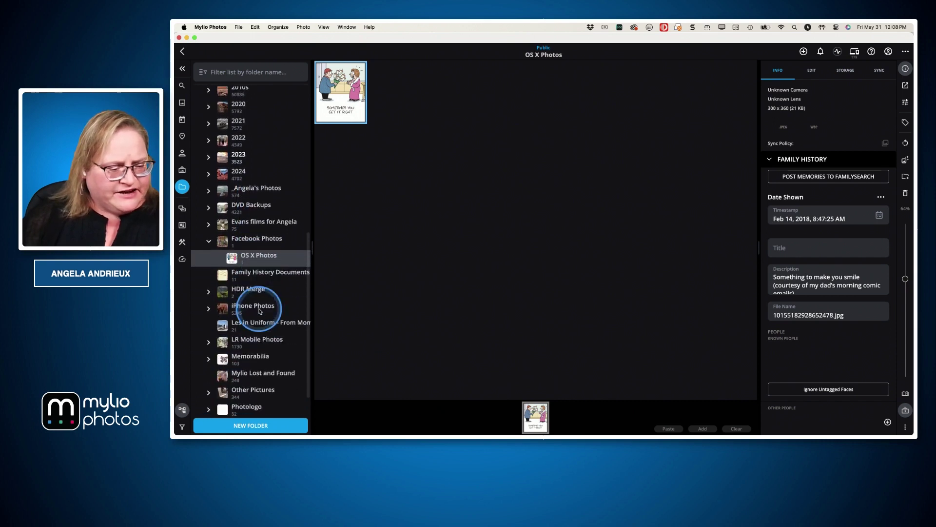
pyautogui.scroll(-3, 260, 311)
pyautogui.scroll(6, 260, 311)
pyautogui.scroll(8, 260, 311)
pyautogui.click(239, 71)
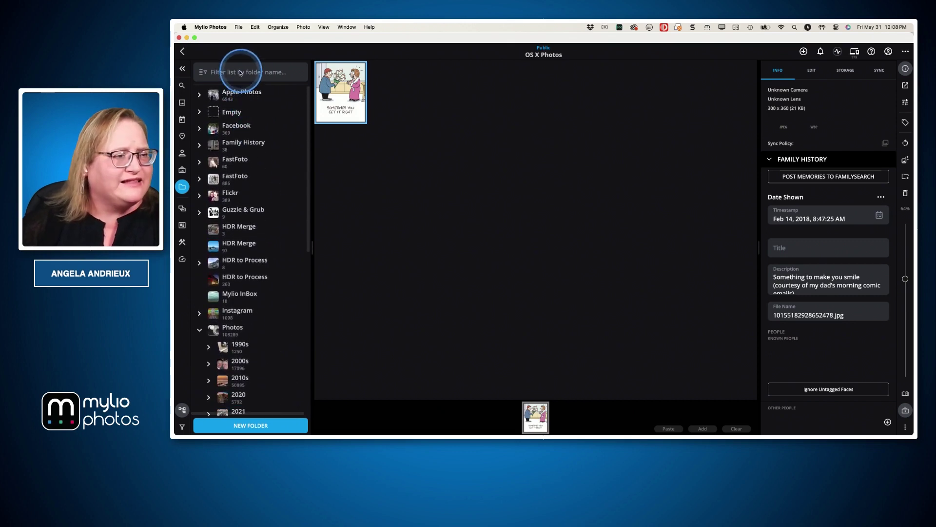
pyautogui.write('fu')
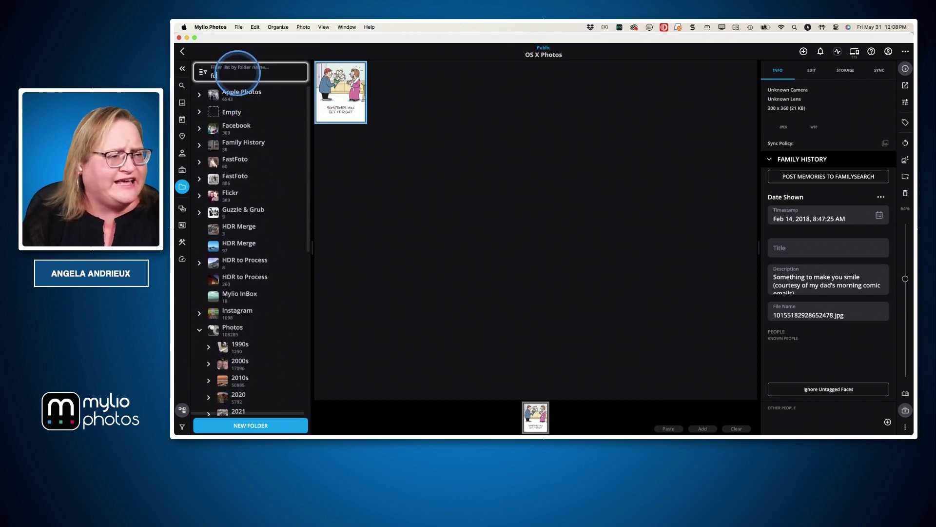
pyautogui.write('n')
pyautogui.press('BackSpace')
pyautogui.press('BackSpace')
pyautogui.press('BackSpace')
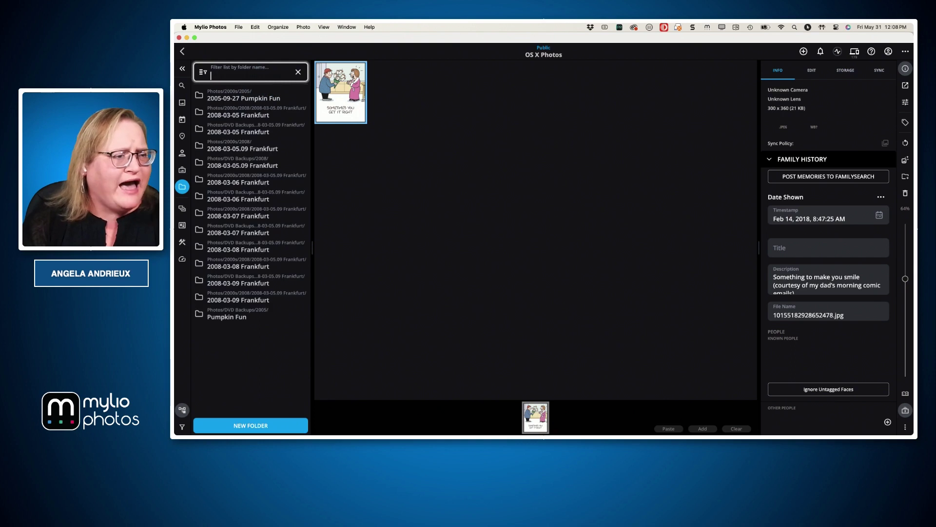
pyautogui.write('laugh')
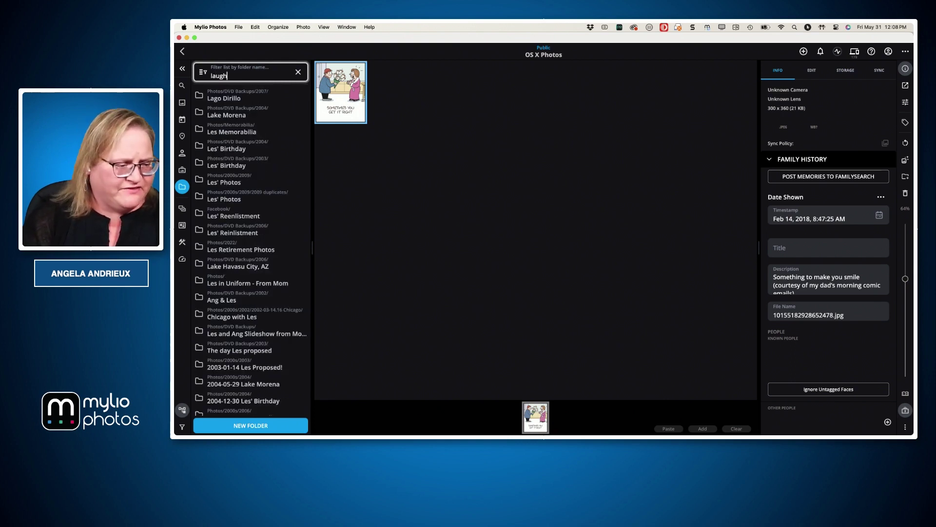
pyautogui.press('BackSpace')
pyautogui.press('BackSpace')
pyautogui.press('BackSpace')
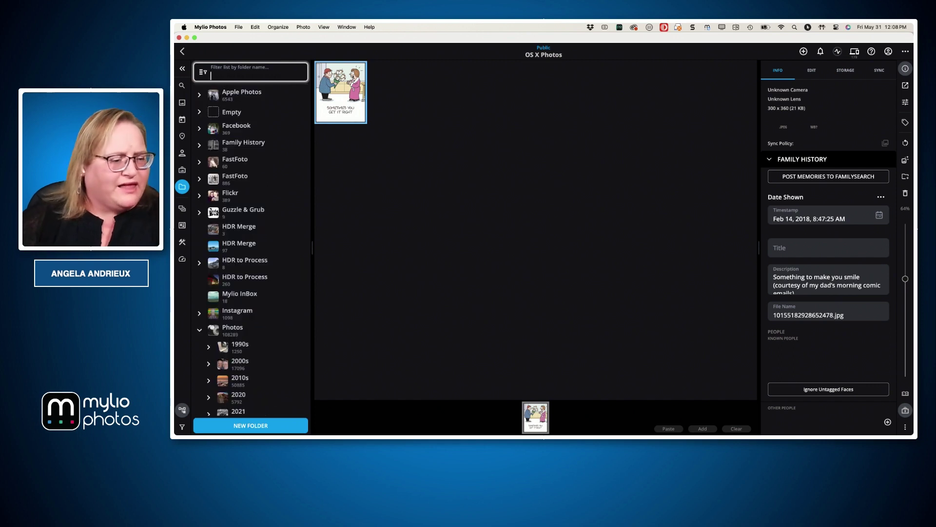
pyautogui.scroll(2, 239, 221)
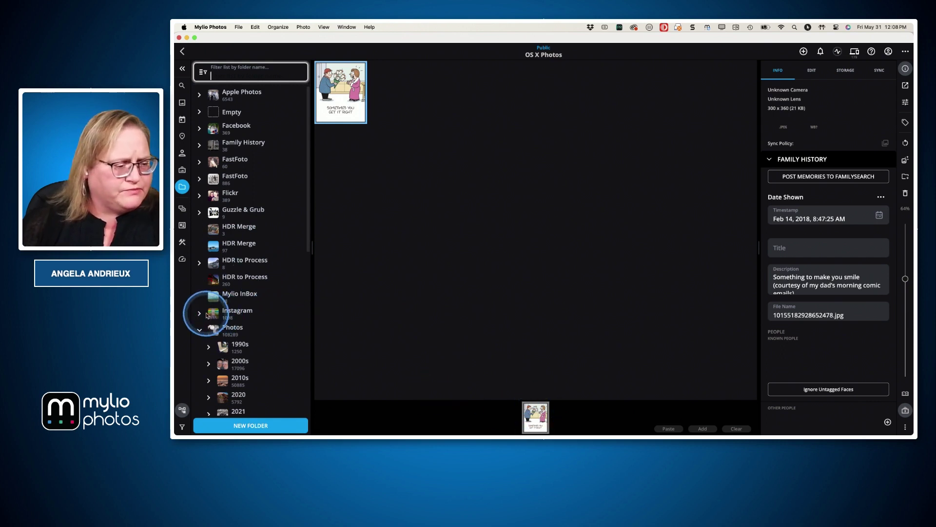
pyautogui.scroll(-8, 256, 268)
pyautogui.scroll(-5, 259, 269)
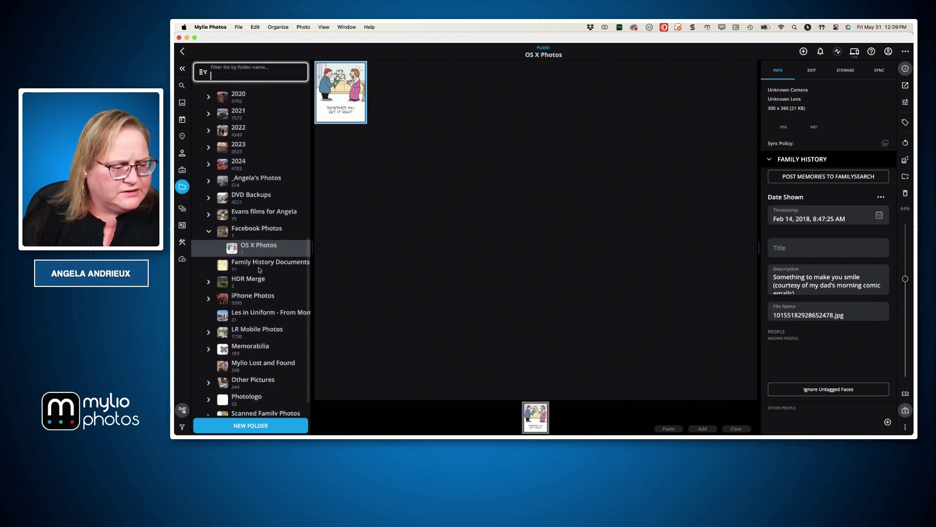
pyautogui.scroll(-1, 259, 269)
# Drop the staged comic photo into Memorabilia, bringing it to 104 items, then switch to Keynote
pyautogui.click(208, 324)
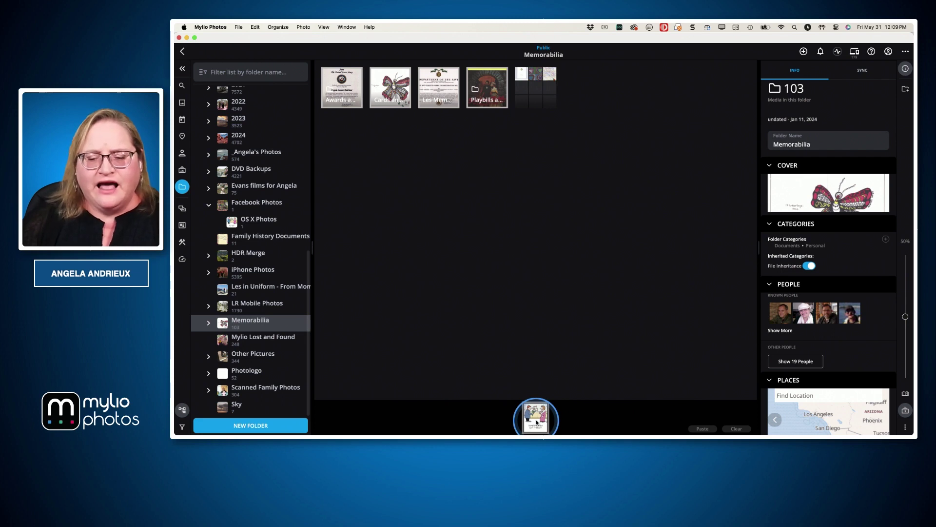
pyautogui.moveTo(535, 421); pyautogui.dragTo(551, 120)
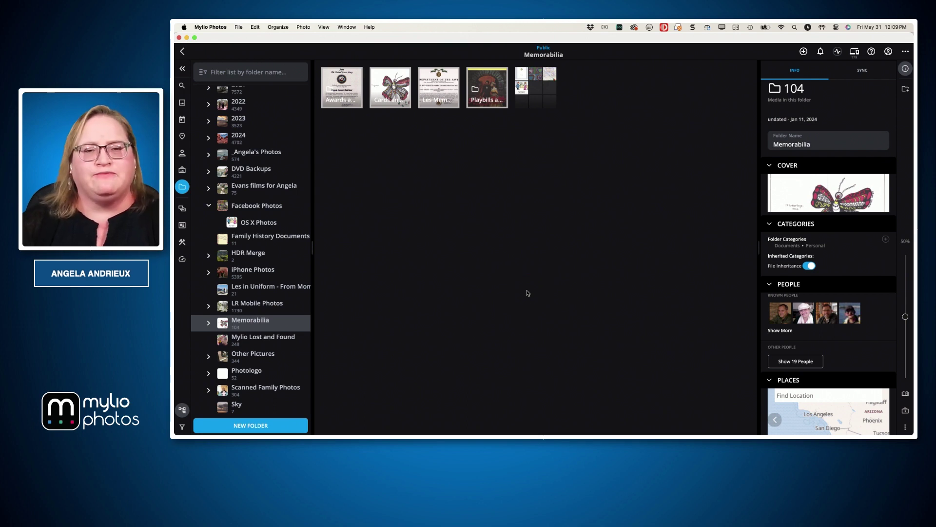
pyautogui.press('super+Tab')
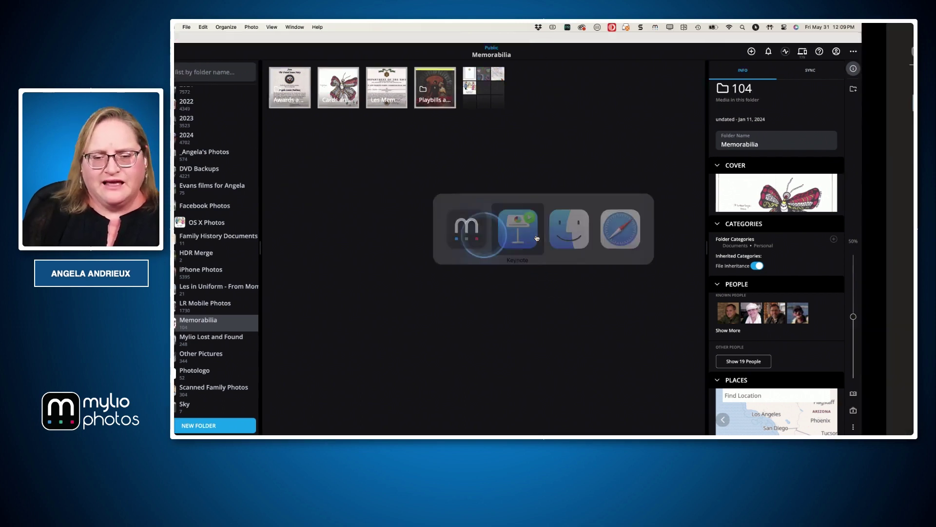
# Advance to the Moving Files & Folders Between Devices slide and reveal Use Sync Policies
pyautogui.click(537, 237)
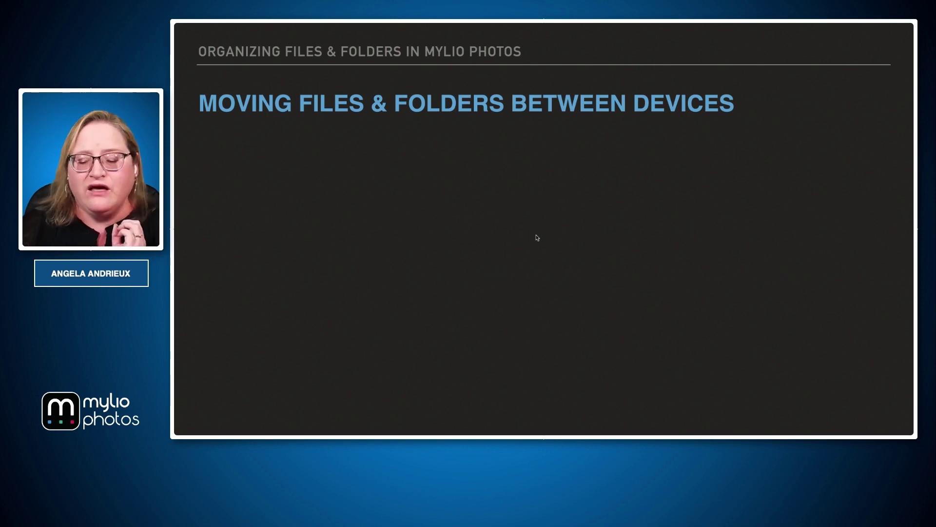
pyautogui.click(536, 238)
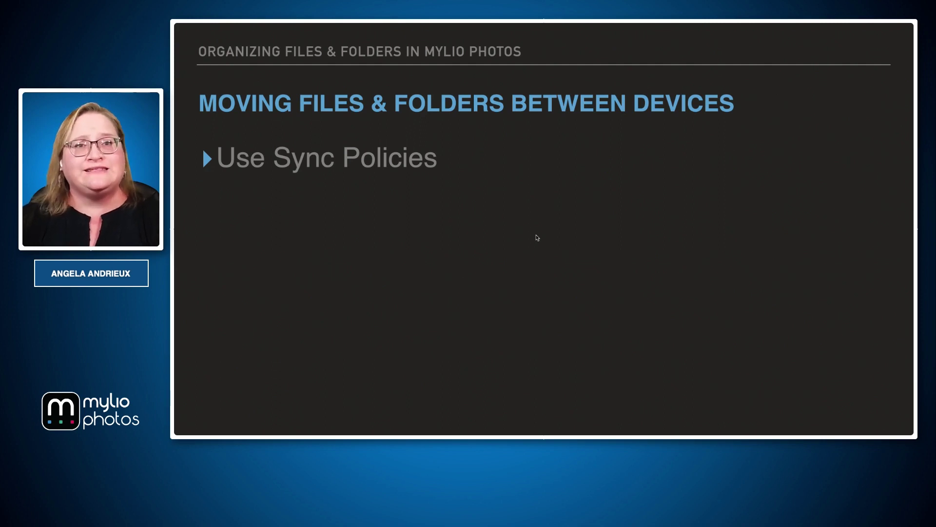
pyautogui.press('super+Tab')
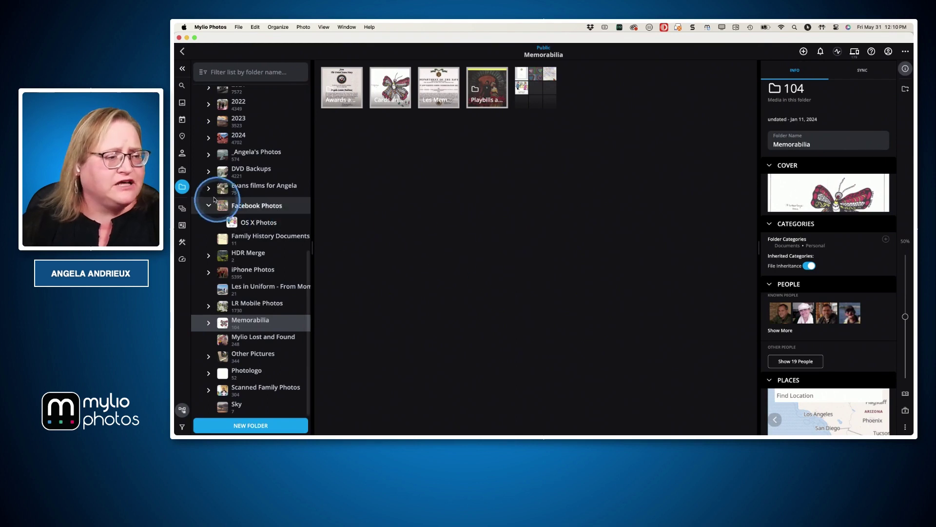
# Show the root Folders view listing all 15 folders grouped by library, social media and device
pyautogui.click(183, 188)
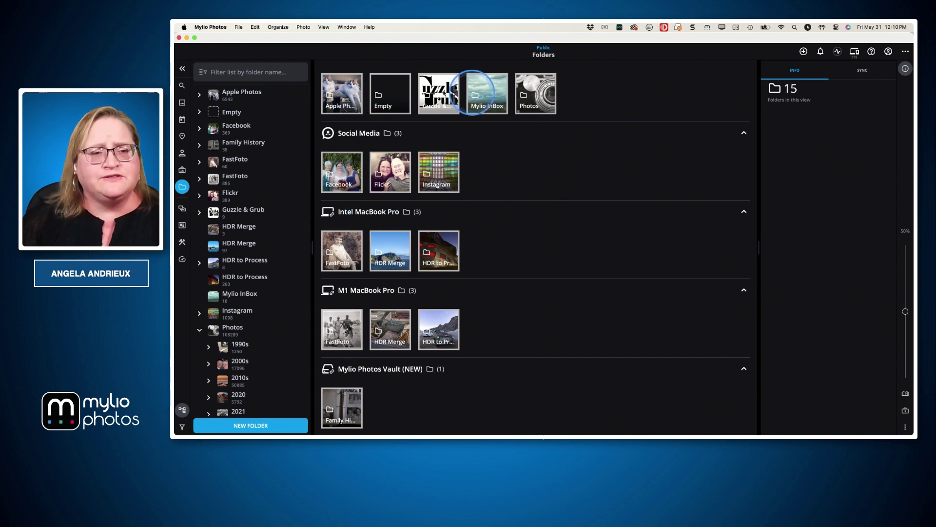
pyautogui.scroll(2, 516, 164)
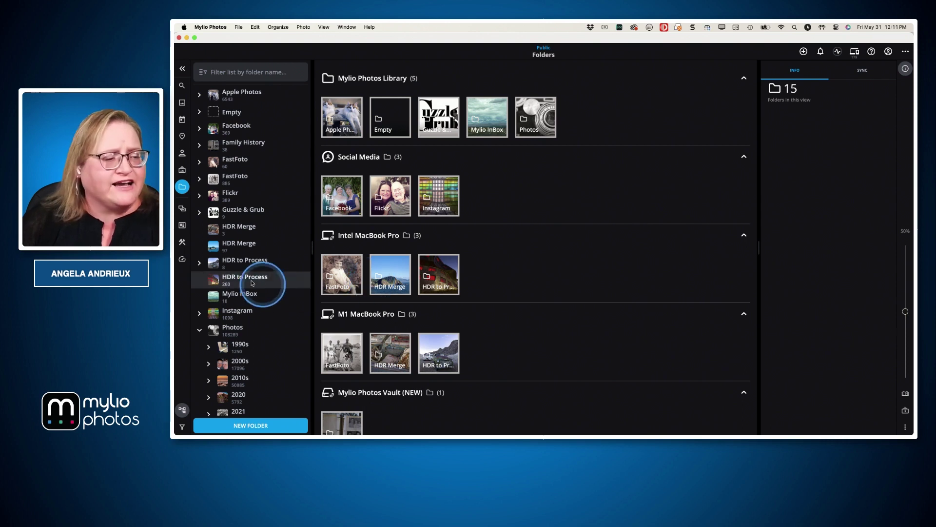
# Review the Intel MacBook Pro's FastFoto linked folder details in the Dashboard, then view the 16 albums
pyautogui.click(182, 259)
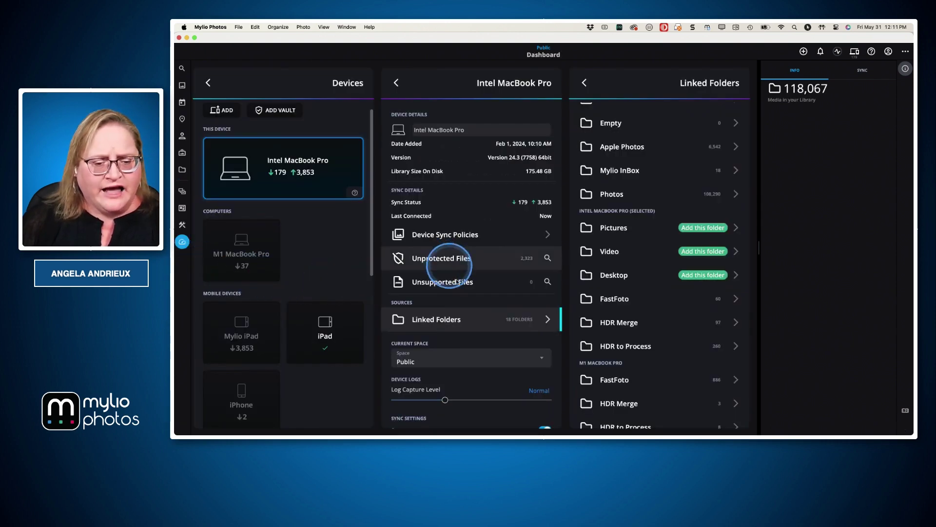
pyautogui.click(634, 298)
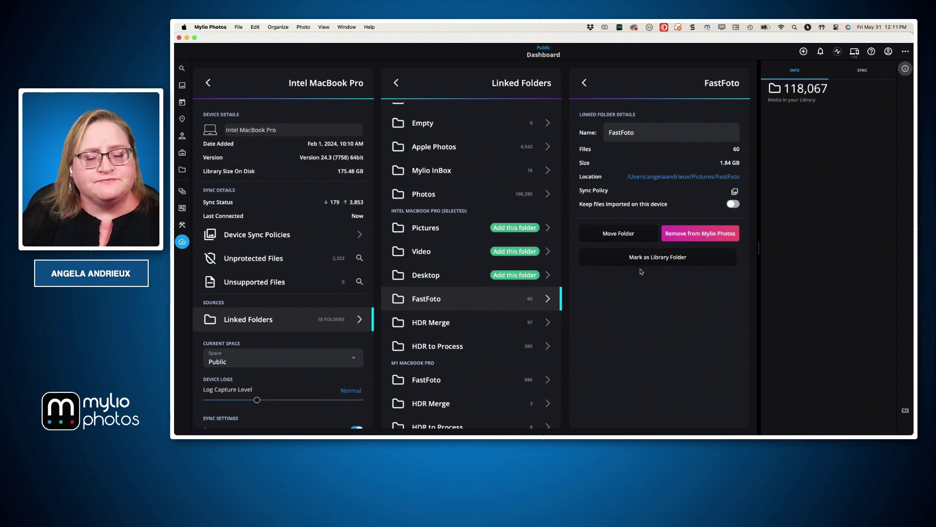
pyautogui.hscroll(-3, 642, 272)
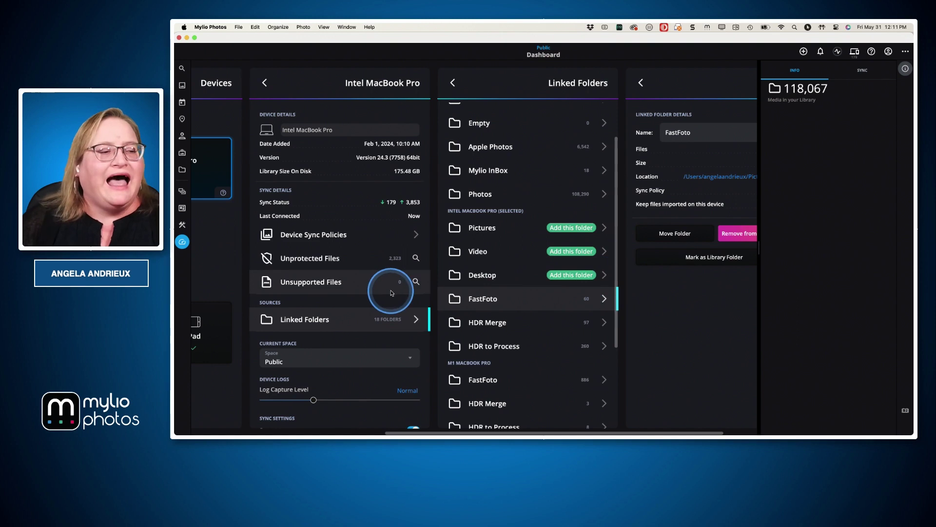
pyautogui.hscroll(-2, 376, 284)
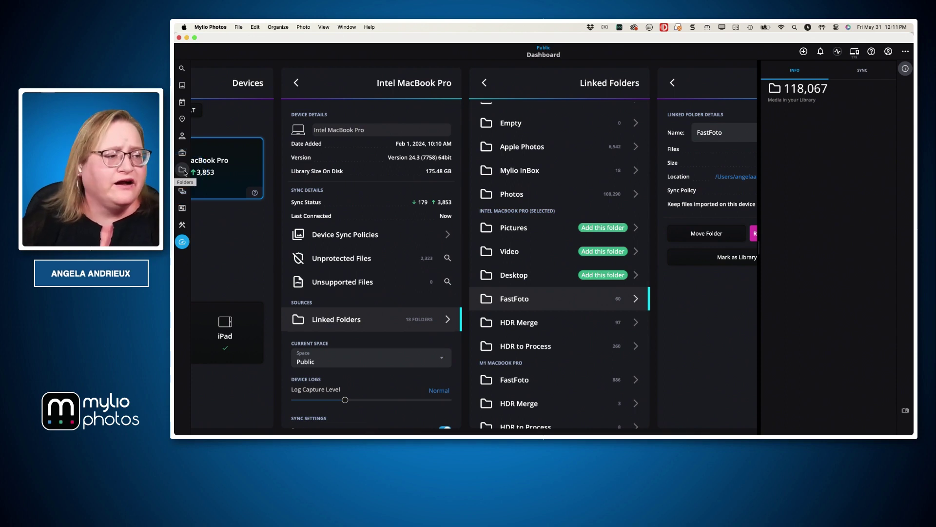
pyautogui.click(183, 173)
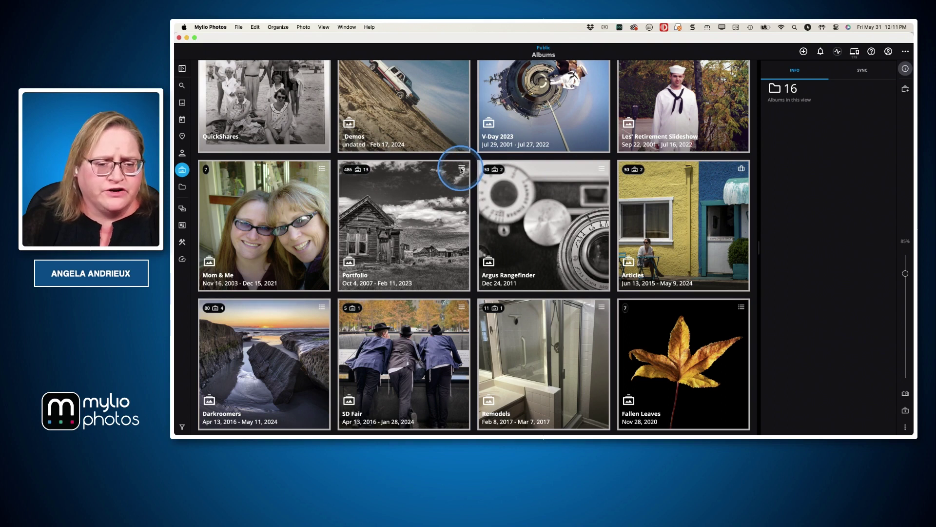
# Glance at the Portfolio album's Categories without changes, then return to the 15-folder Folders overview
pyautogui.click(461, 169)
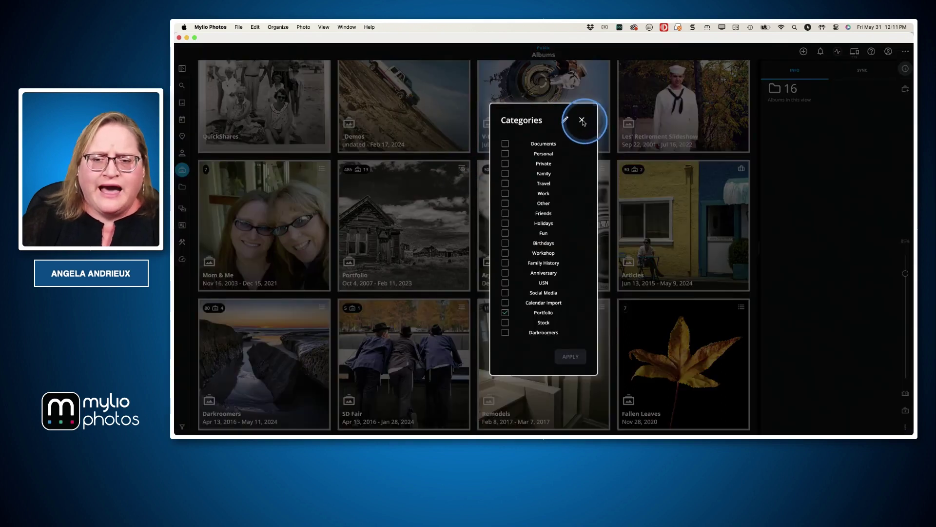
pyautogui.click(582, 121)
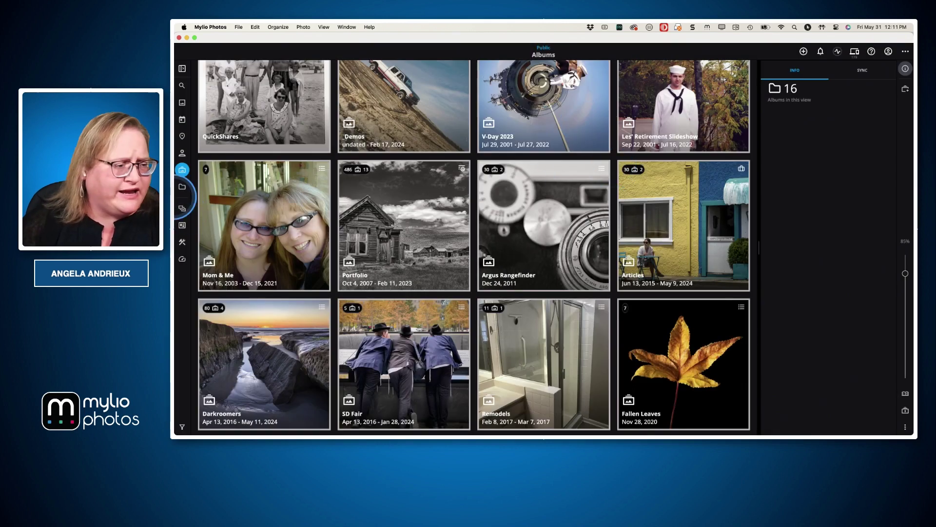
pyautogui.click(183, 187)
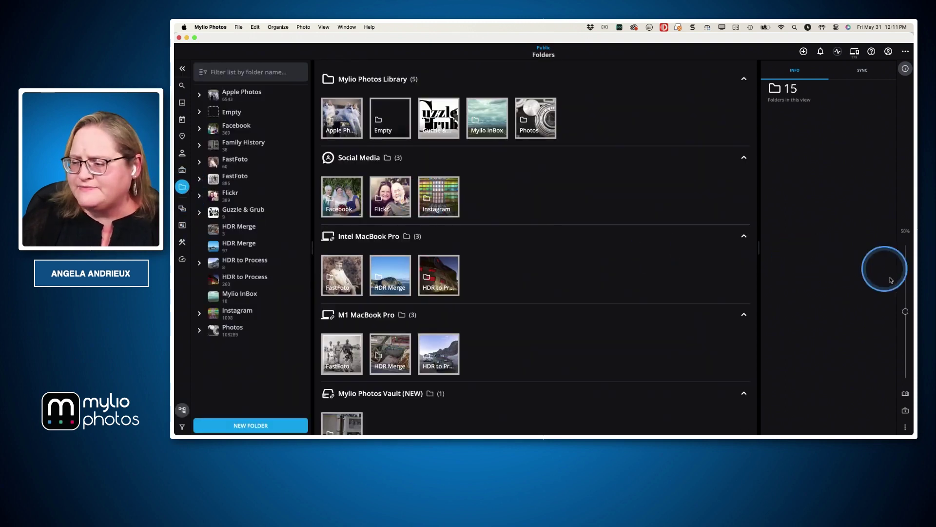
# Enlarge the folder thumbnails and confirm HDR to Process stays on Use Device Sync Policy
pyautogui.moveTo(905, 311); pyautogui.dragTo(905, 263)
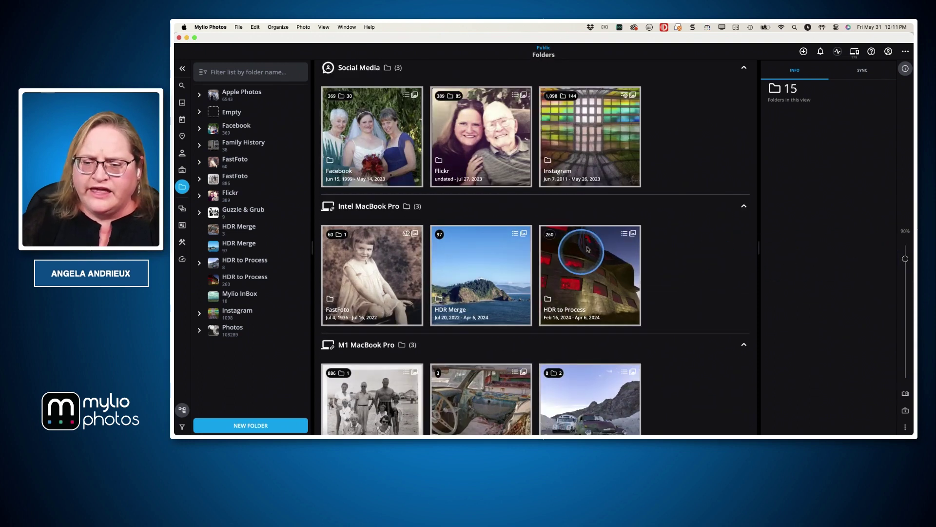
pyautogui.click(633, 234)
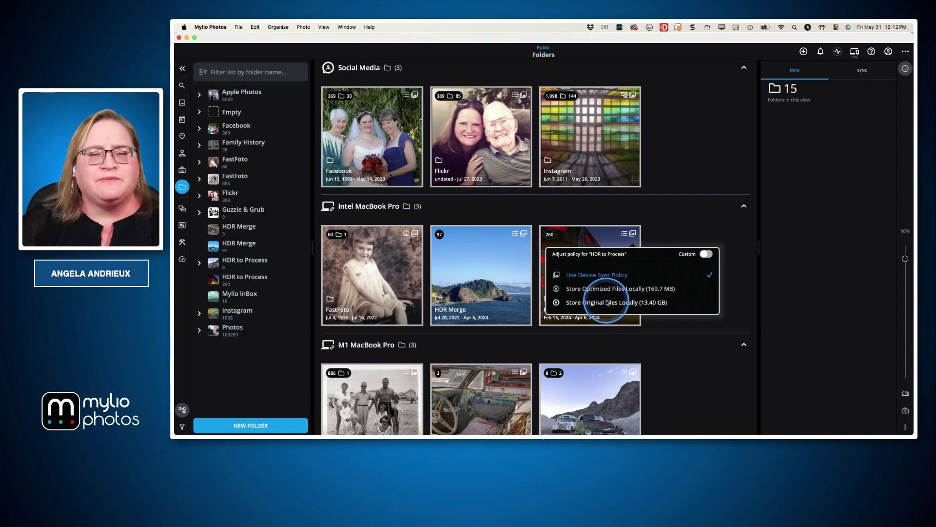
pyautogui.click(684, 224)
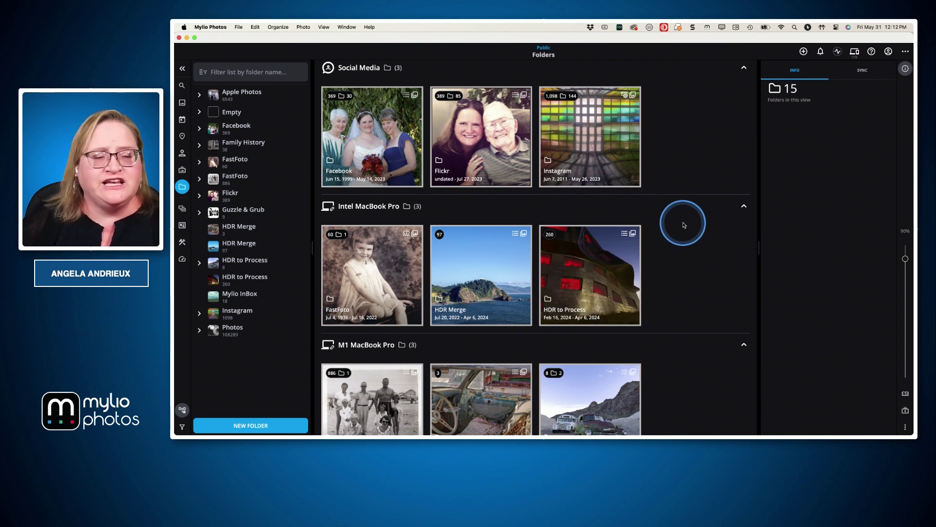
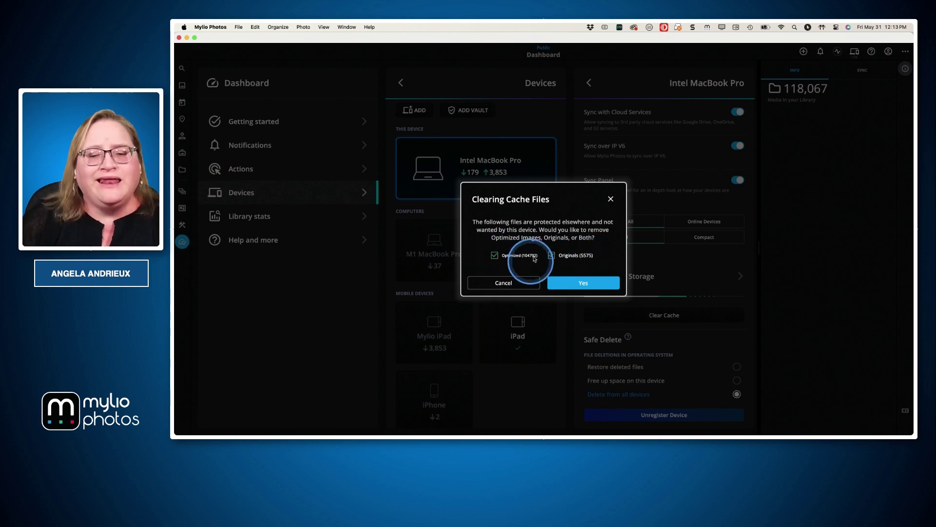
# Uncheck Optimized and dismiss the Clearing Cache Files prompt without clearing anything
pyautogui.click(495, 255)
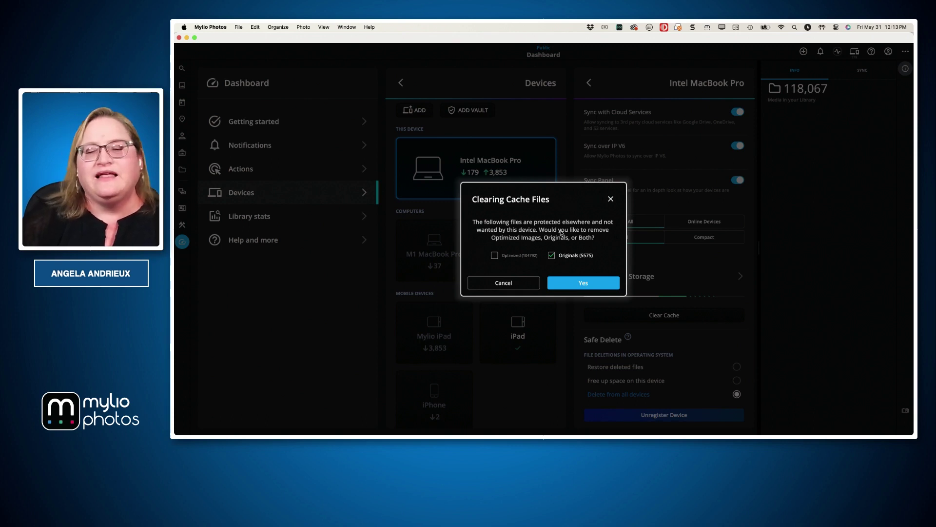
pyautogui.click(610, 199)
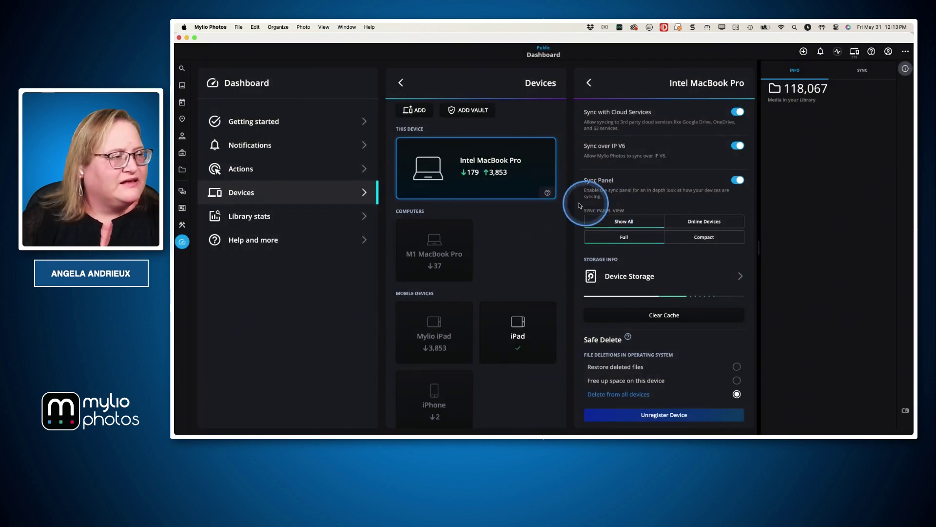
pyautogui.press('super+Tab')
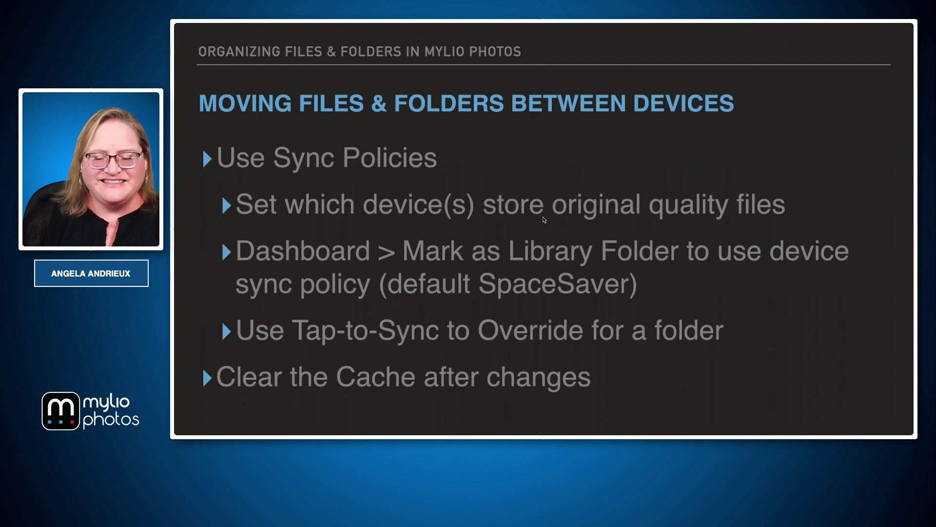
# Present the 'Using Auto-Organize in Mylio Photos' slide with its date-sorting and Everything Space points
pyautogui.press('Right')
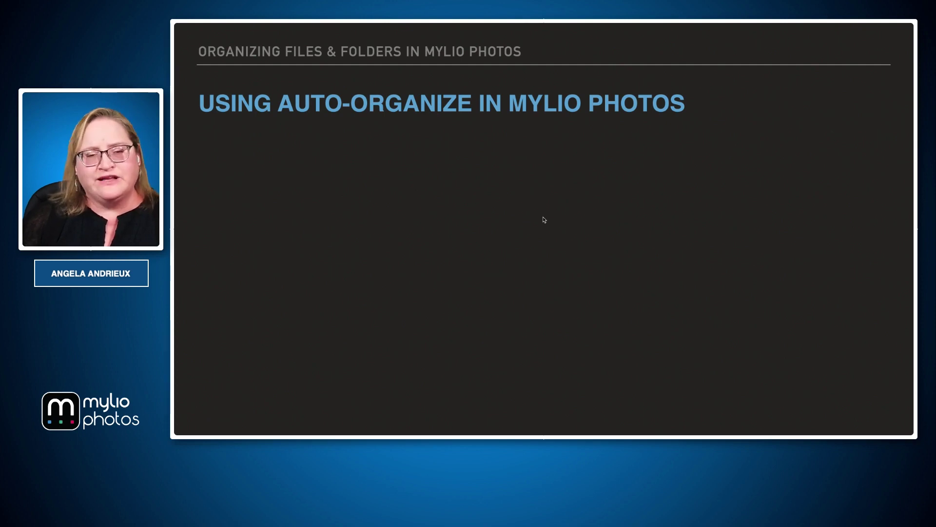
pyautogui.press('Right')
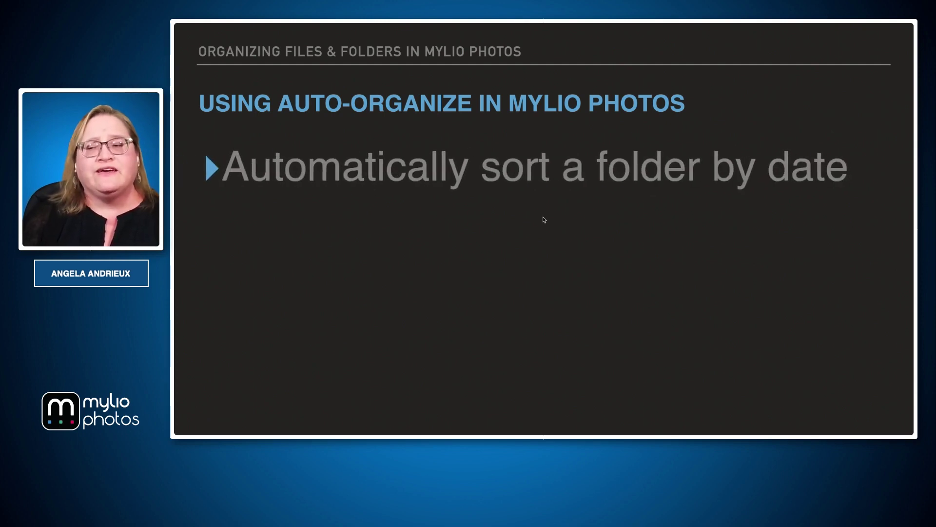
pyautogui.press('Right')
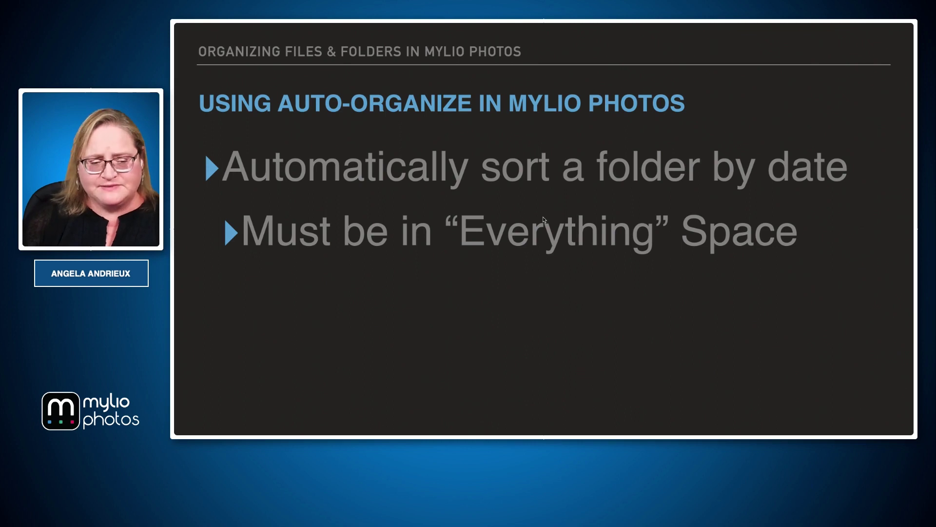
pyautogui.press('Right')
pyautogui.press('Left')
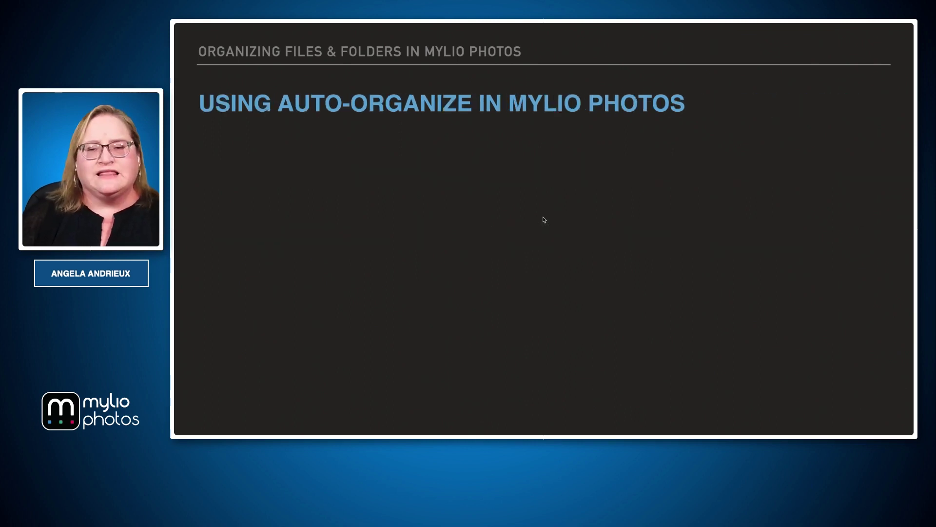
pyautogui.press('super+Tab')
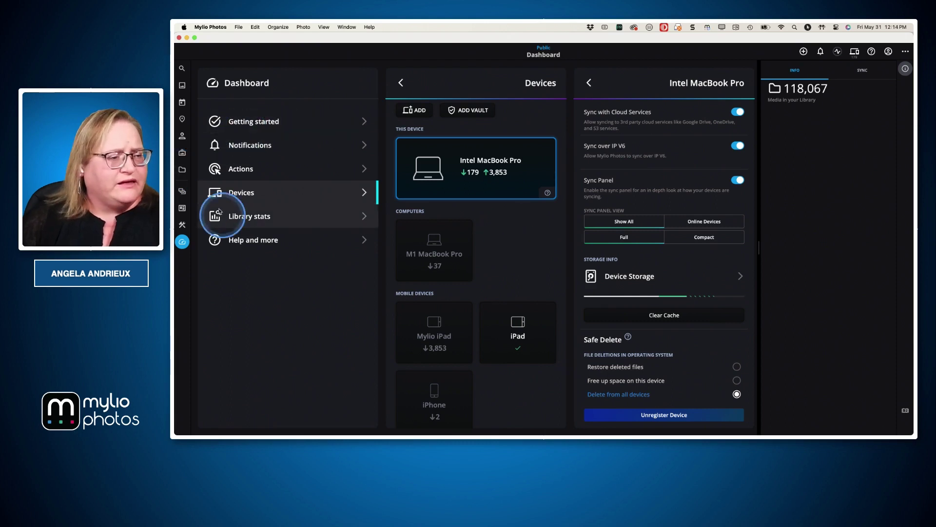
# Show the Folders view and select the three-item HDR Merge folder
pyautogui.click(185, 172)
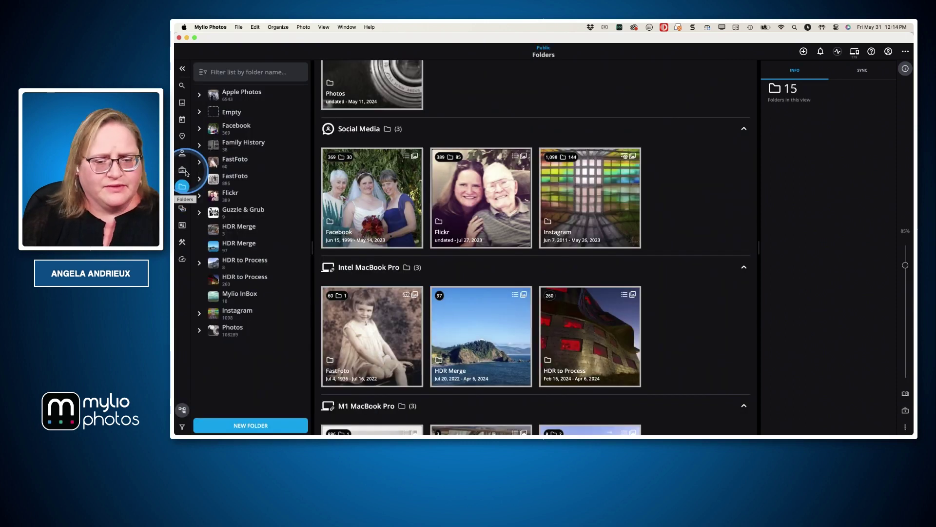
pyautogui.scroll(-5, 469, 276)
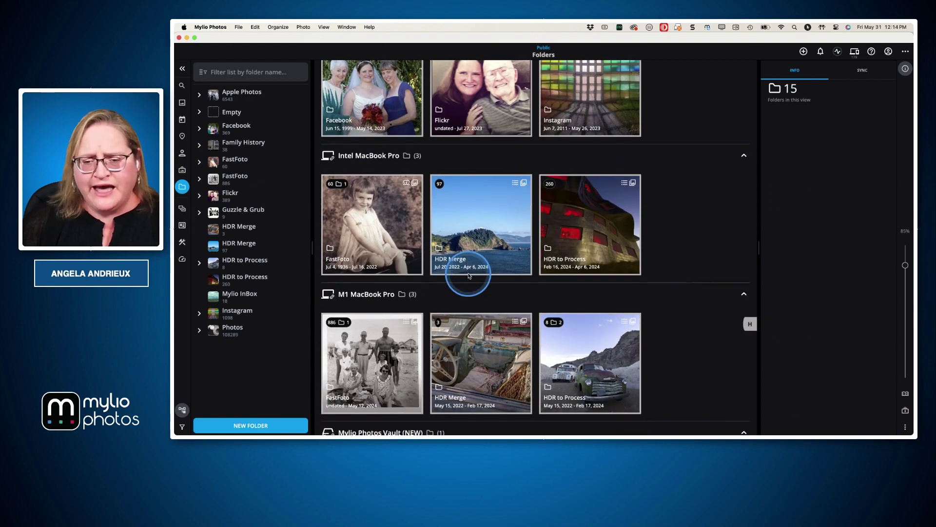
pyautogui.scroll(-3, 482, 266)
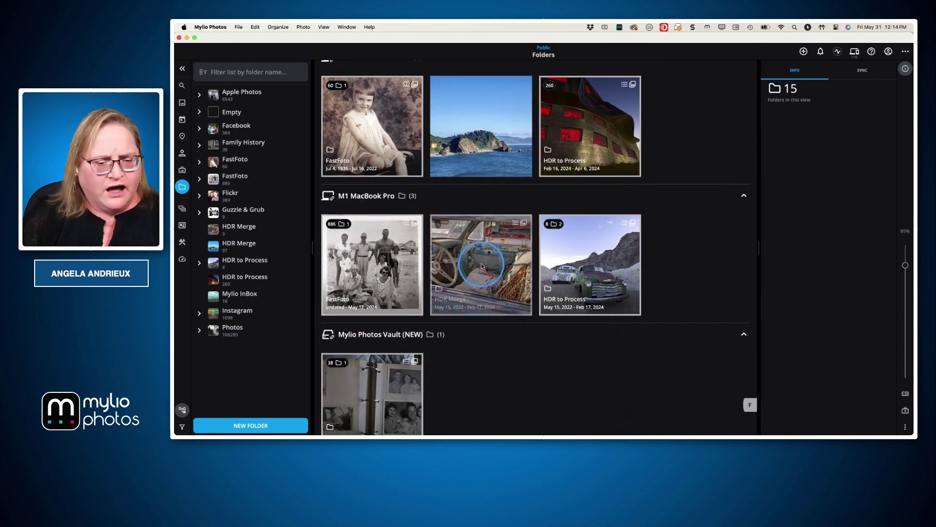
pyautogui.click(496, 251)
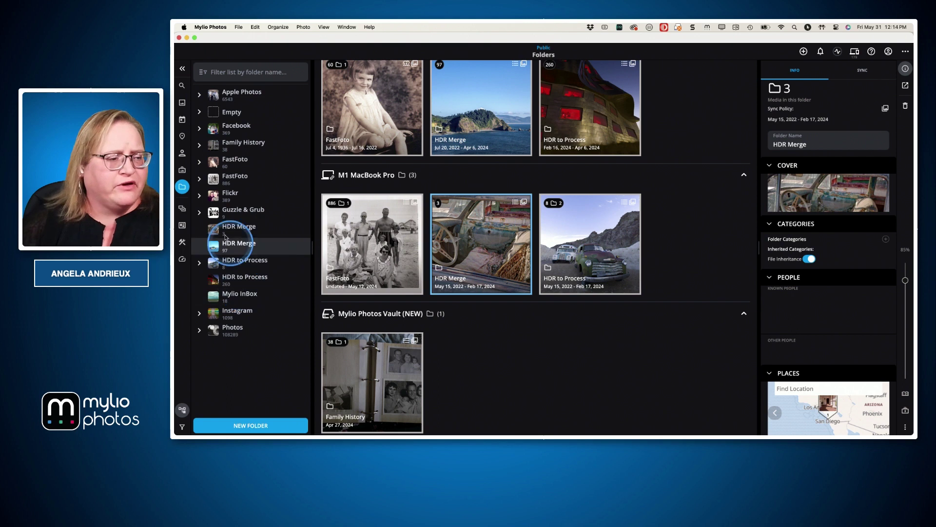
# Switch the library to the Everything space using the passcode, then reselect HDR Merge in the grid
pyautogui.click(182, 209)
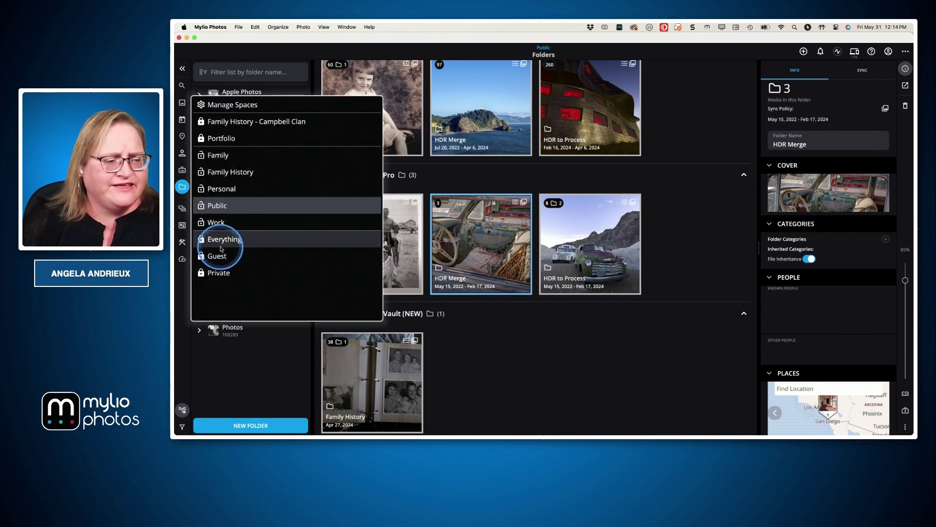
pyautogui.click(222, 237)
pyautogui.write('1234')
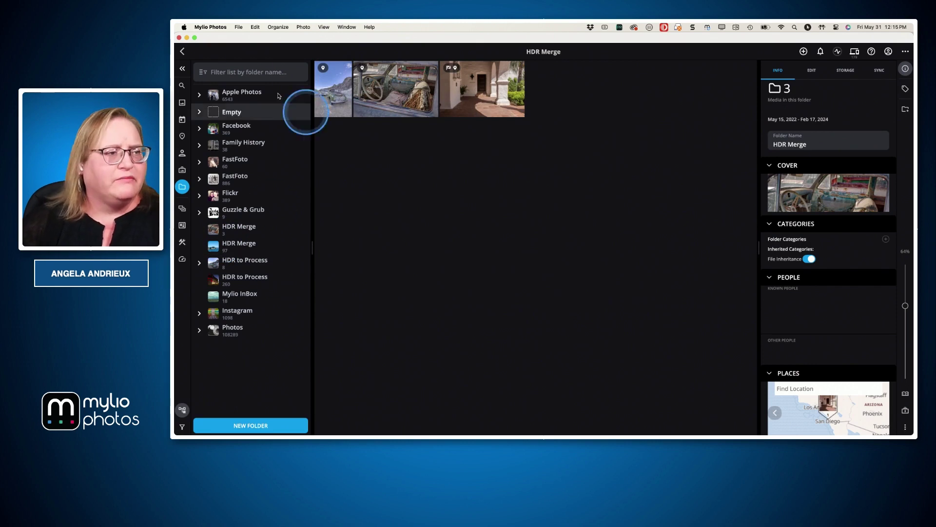
pyautogui.click(183, 51)
pyautogui.click(477, 230)
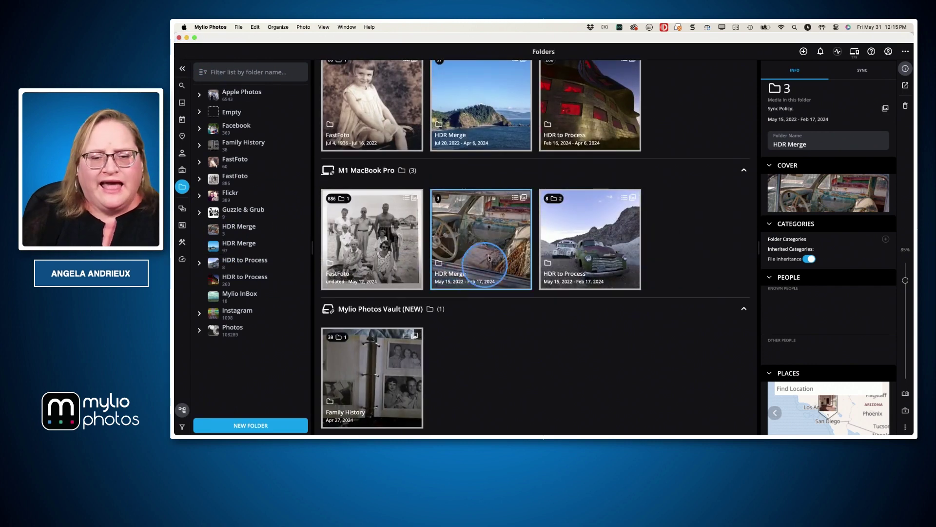
# Auto-organize the HDR Merge folder with the Year template and confirm Organize Now
pyautogui.rightClick(480, 231)
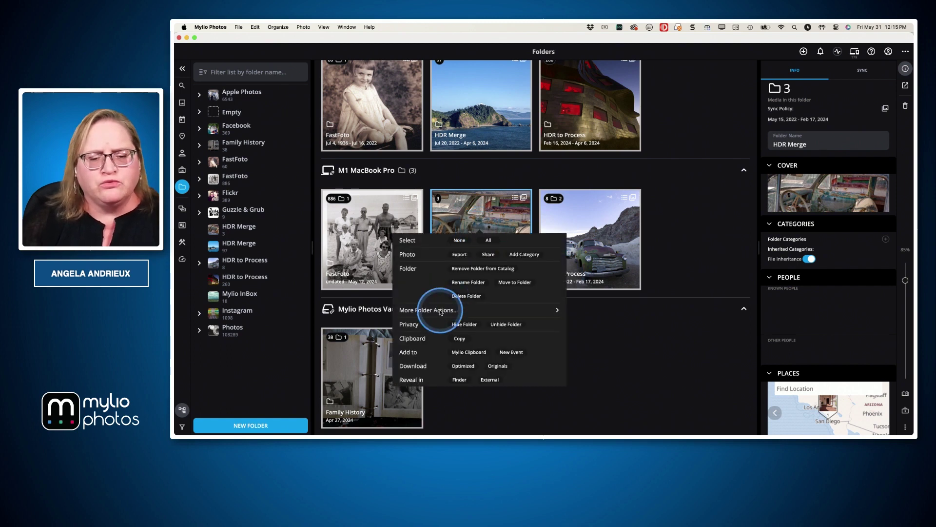
pyautogui.click(441, 310)
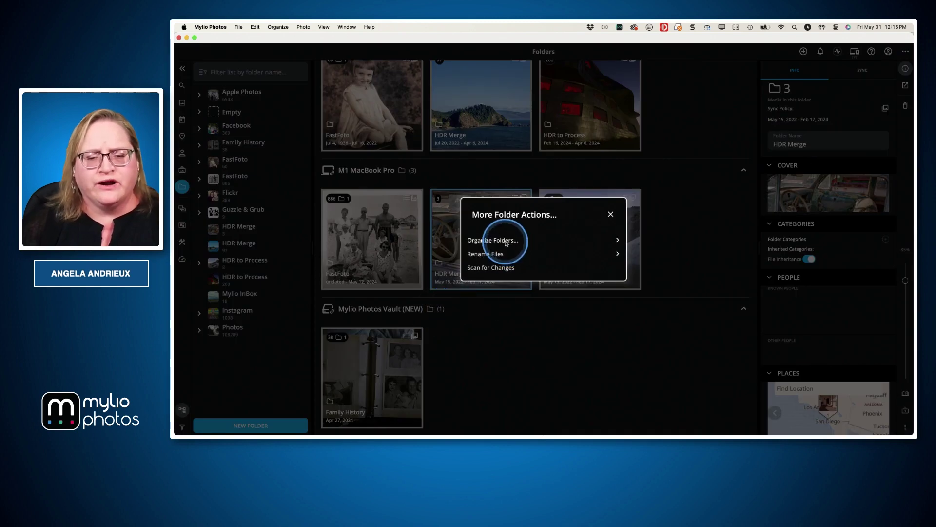
pyautogui.click(507, 240)
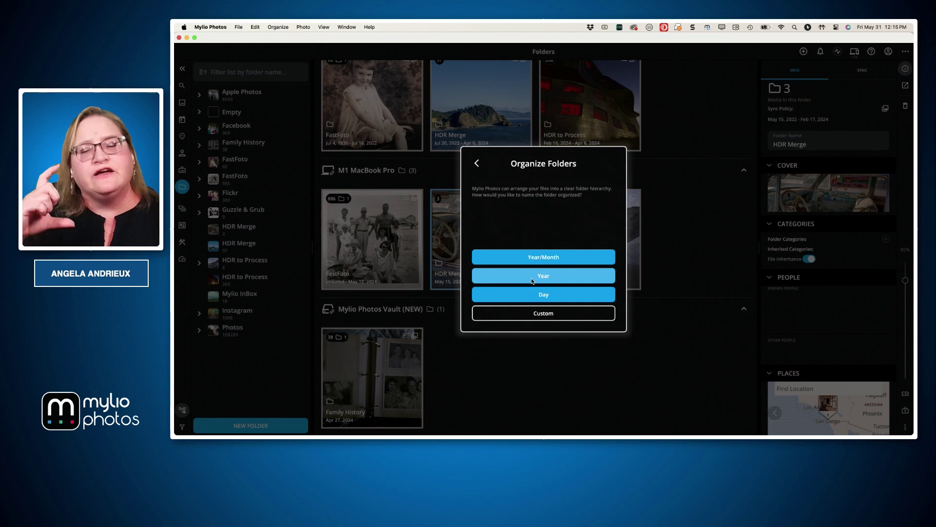
pyautogui.click(540, 281)
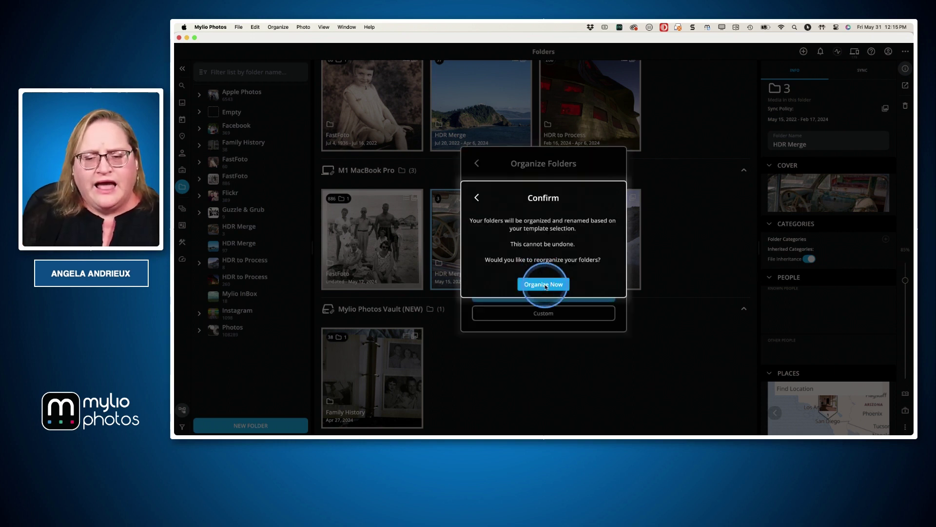
pyautogui.click(540, 285)
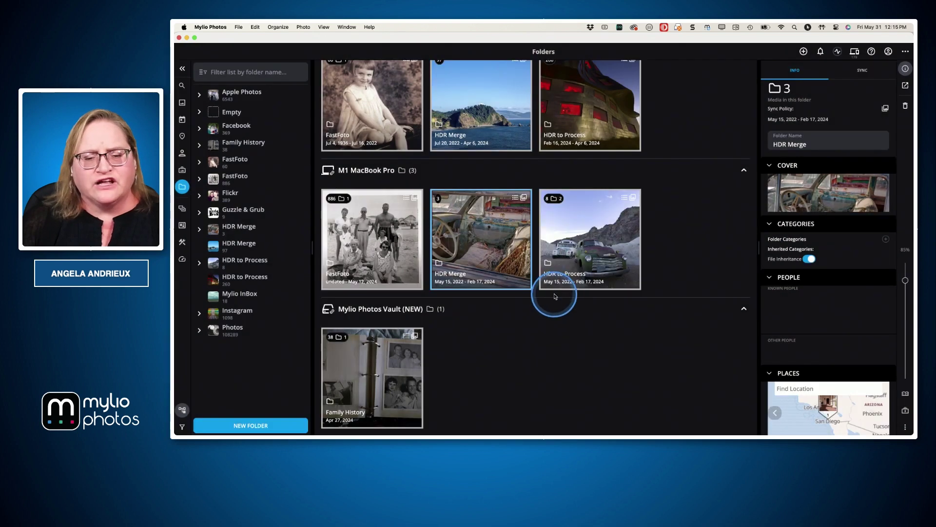
# Open HDR Merge to see its new 2022 and 2024 year subfolders
pyautogui.doubleClick(504, 254)
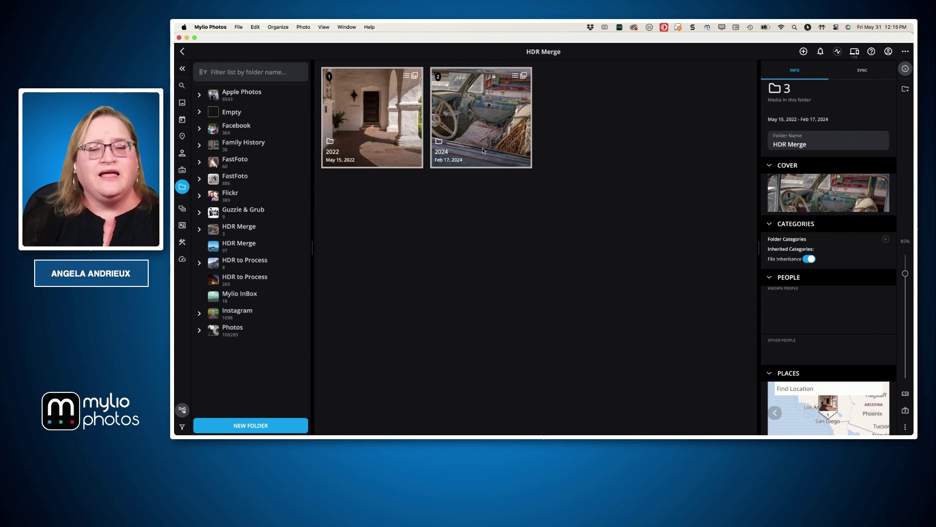
pyautogui.click(478, 160)
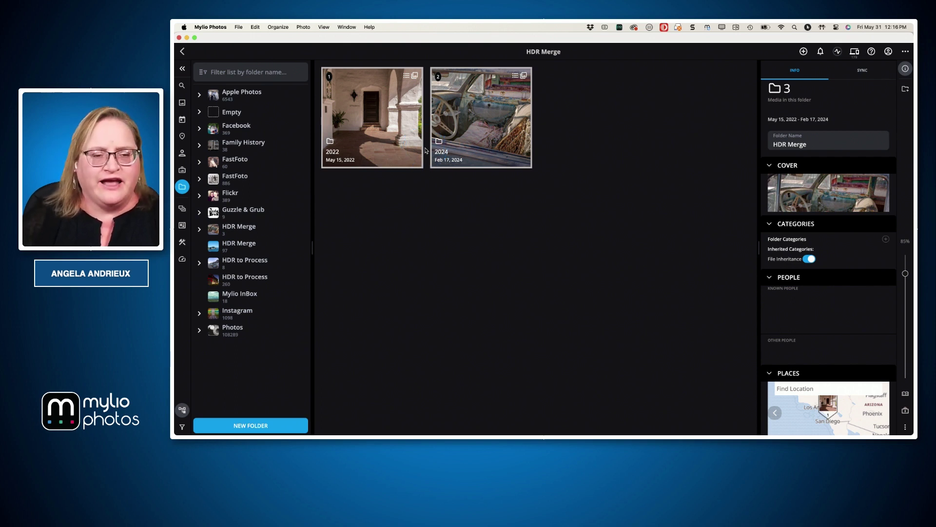
pyautogui.press('super+Tab')
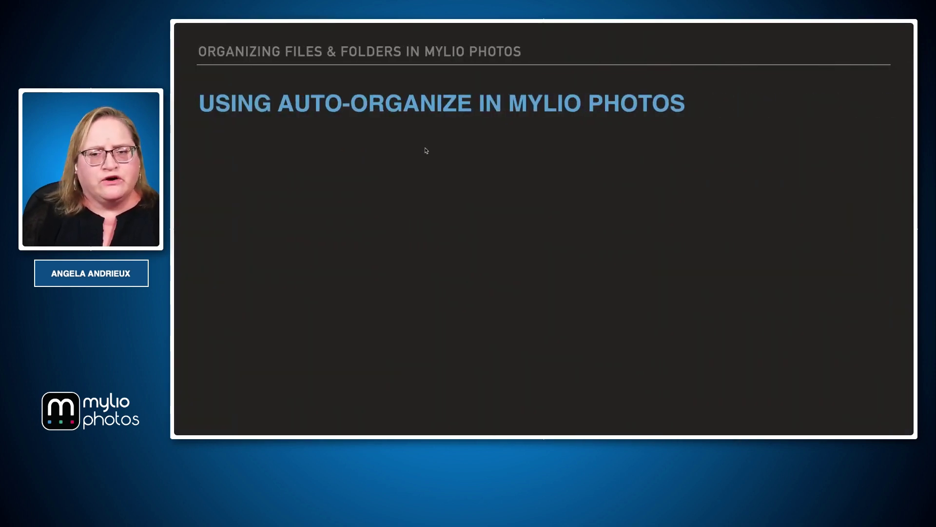
# Advance to the 'Maintaining Data Integrity During Reorganization' slide and reveal its Activities Monitor point
pyautogui.press('Right')
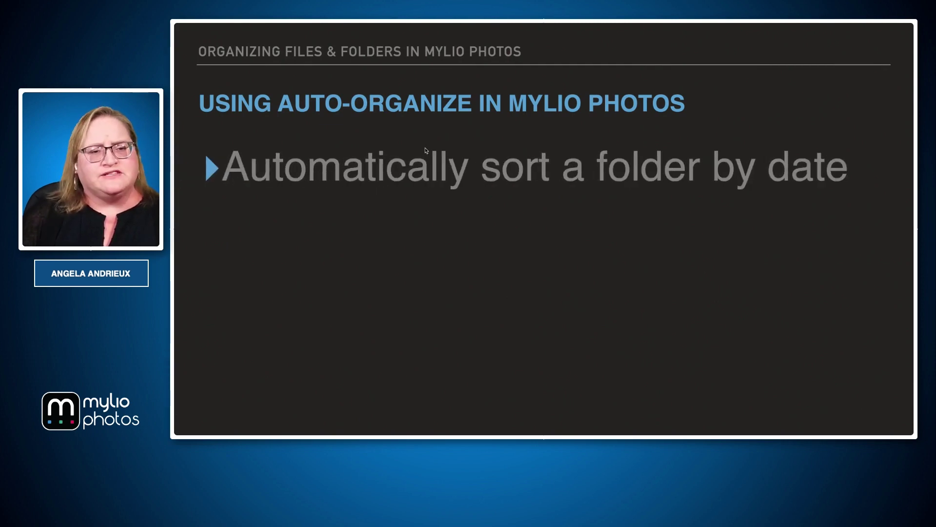
pyautogui.press('Right')
pyautogui.press('Right')
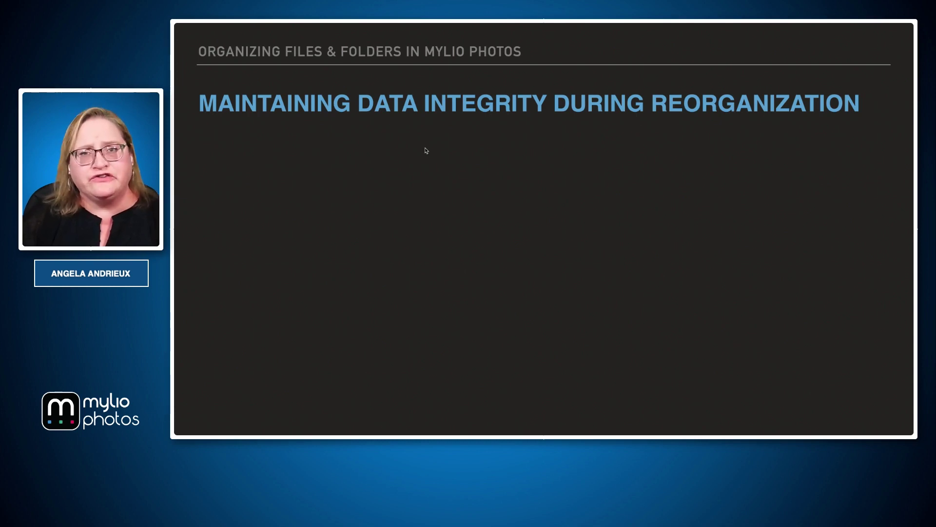
pyautogui.click(426, 151)
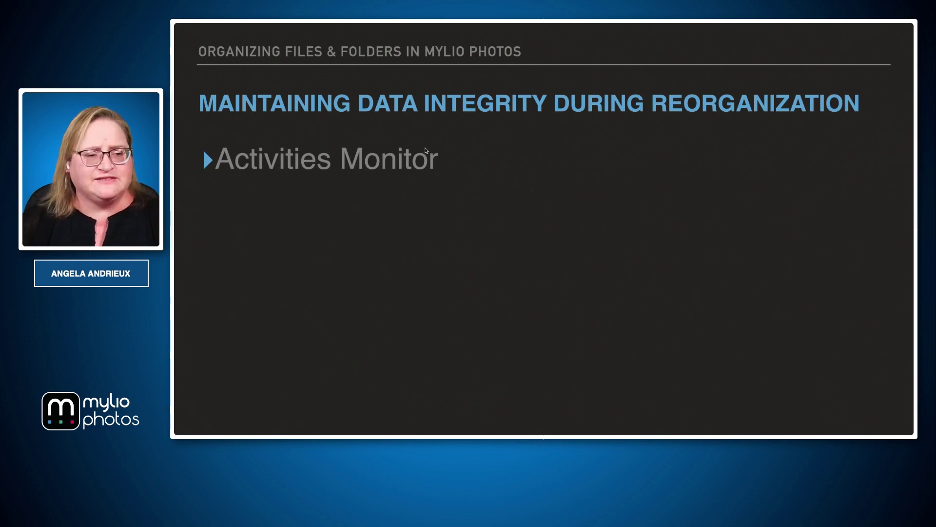
pyautogui.press('super+Tab')
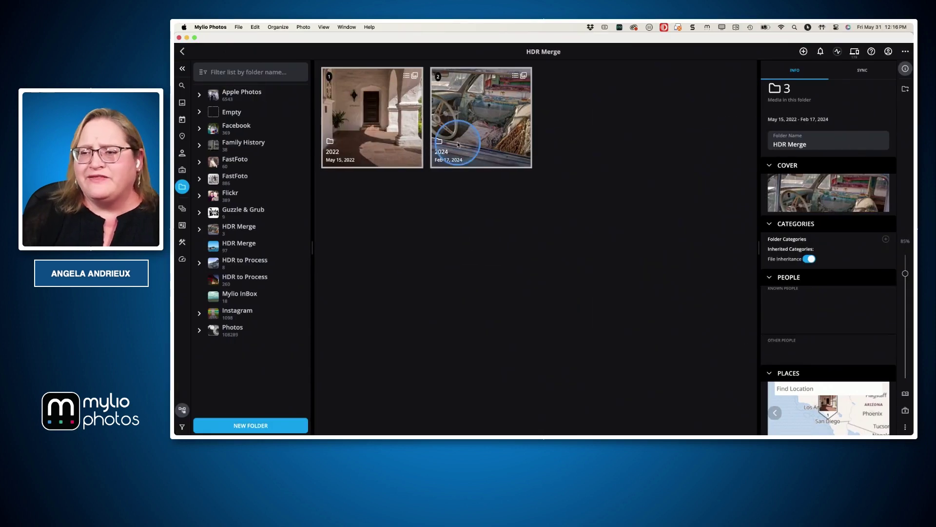
# Check the Activities monitor for running tasks, then close it
pyautogui.click(838, 52)
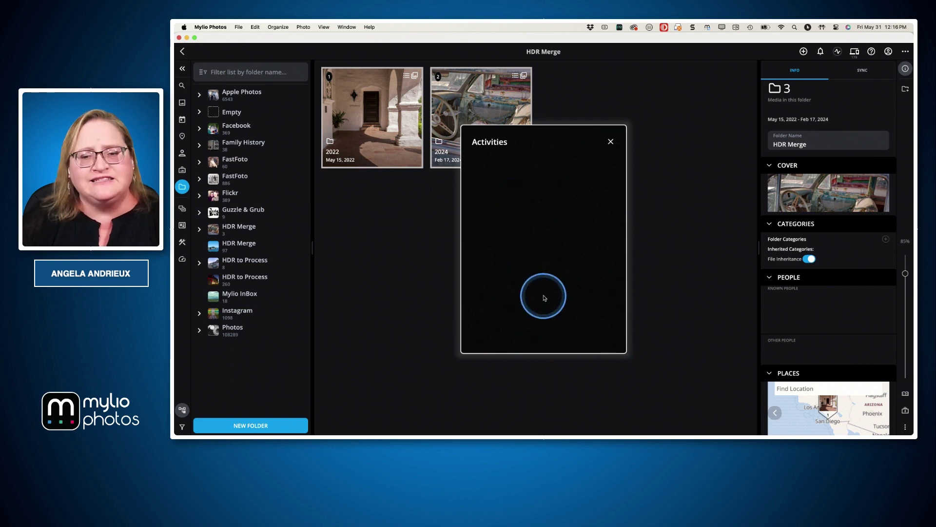
pyautogui.click(610, 142)
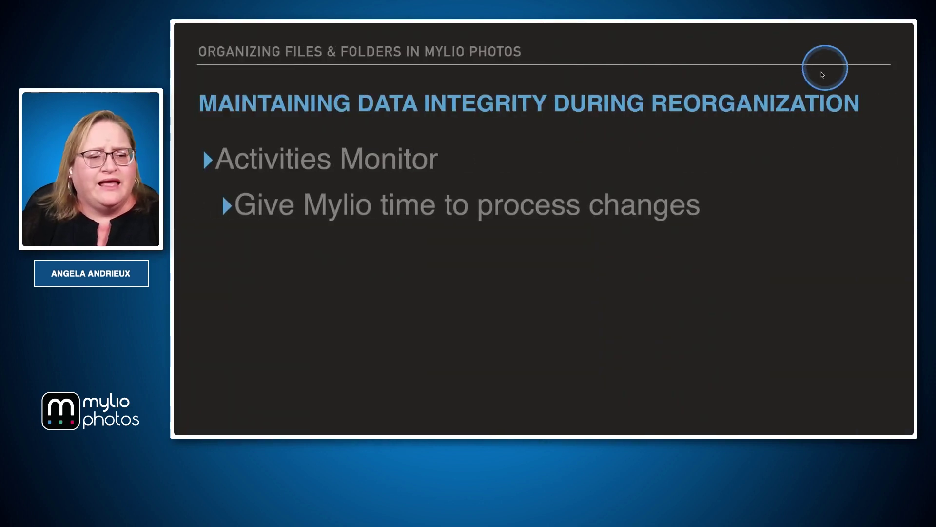
# Reveal the Notifications bullet and review Mylio's notifications list for errors
pyautogui.press('Right')
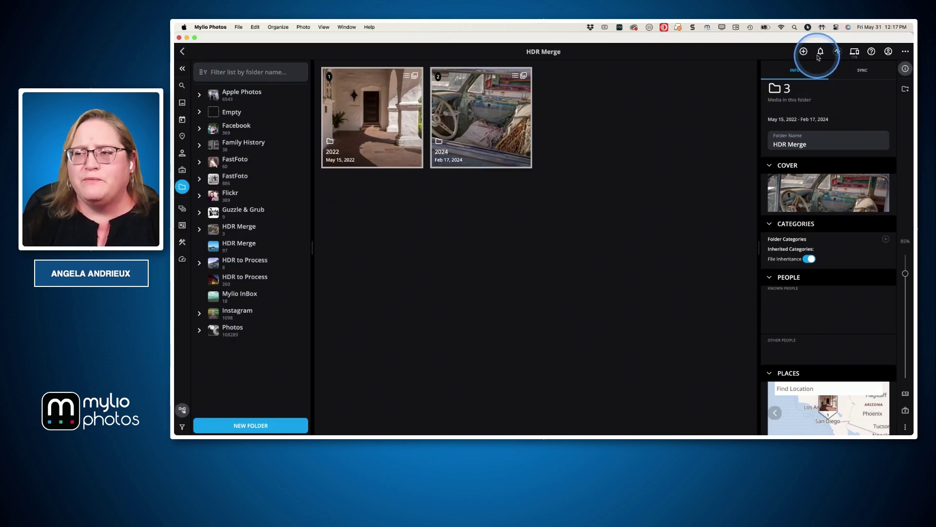
pyautogui.click(820, 52)
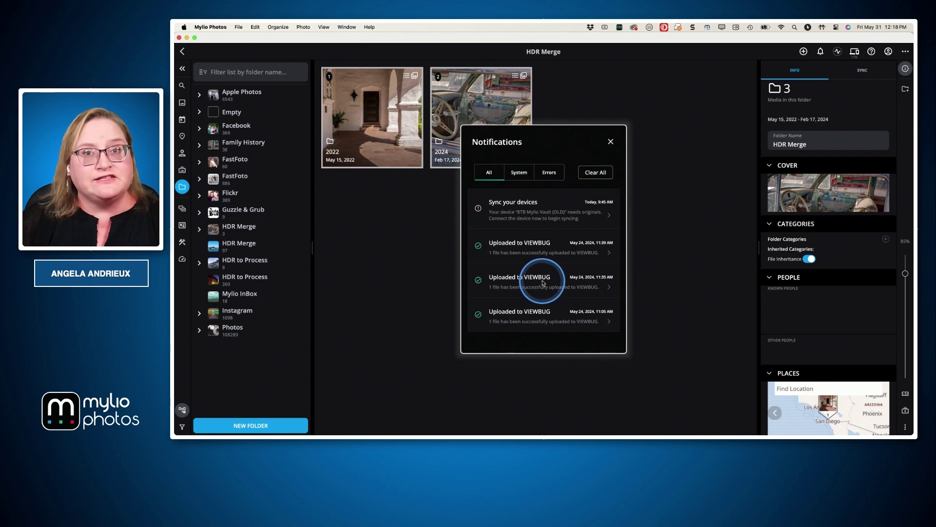
pyautogui.click(610, 141)
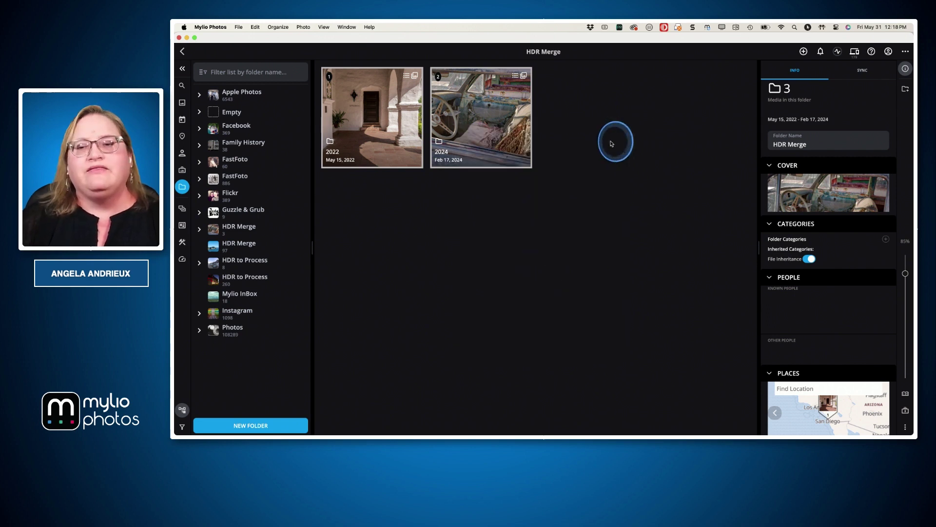
# Reveal the 'Watch for errors' and 'Let other devices sync' bullets on the slide
pyautogui.press('super+Tab')
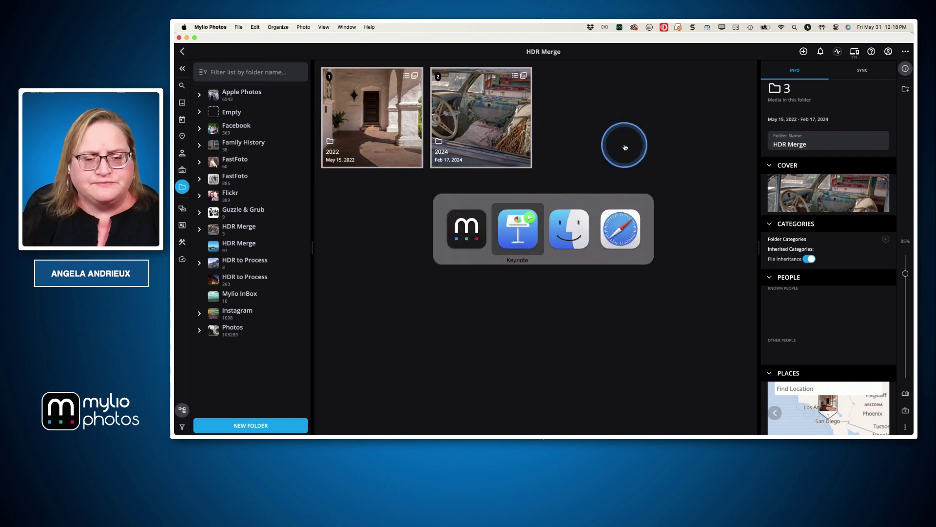
pyautogui.press('Right')
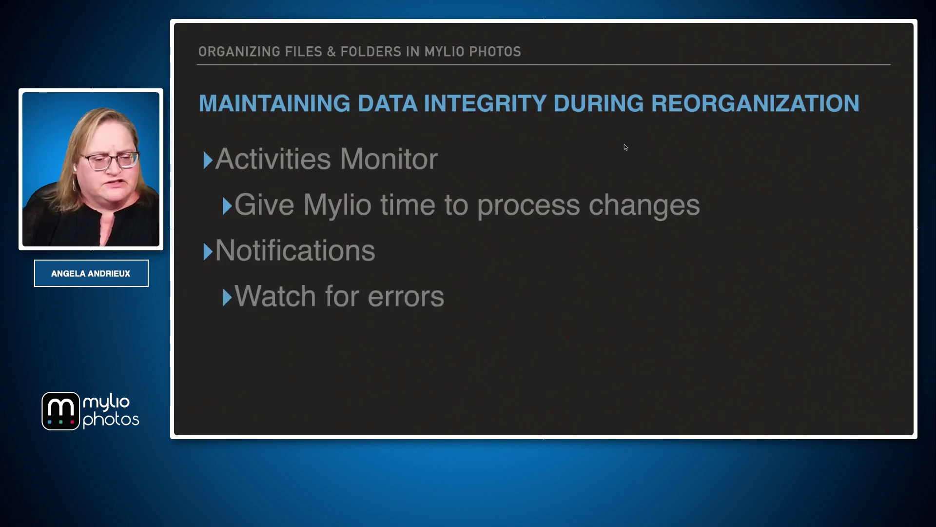
pyautogui.press('Right')
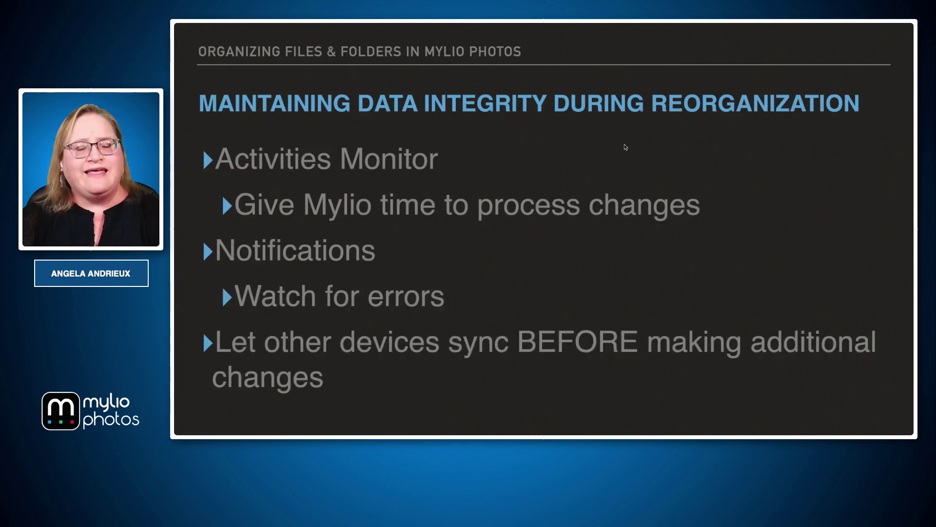